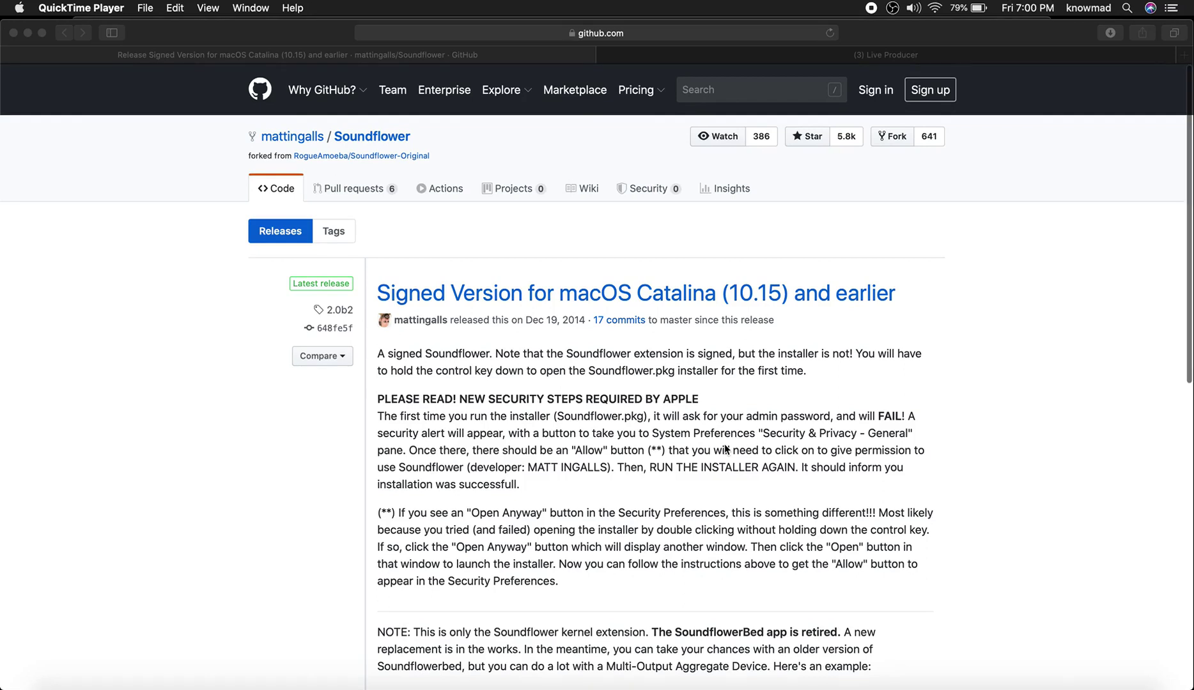
# Step: Download Soundflower-2.0b2.dmg from the GitHub release assets and open the downloaded disk image
pyautogui.scroll(-4, 725, 450)
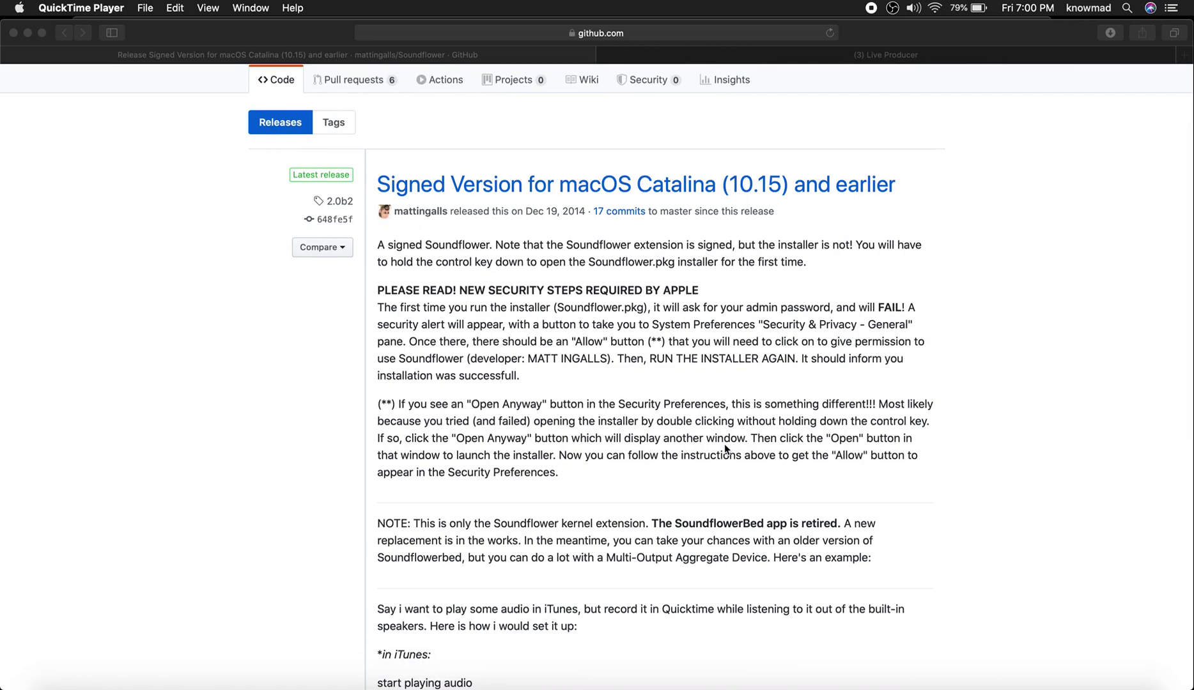
pyautogui.scroll(-15, 725, 449)
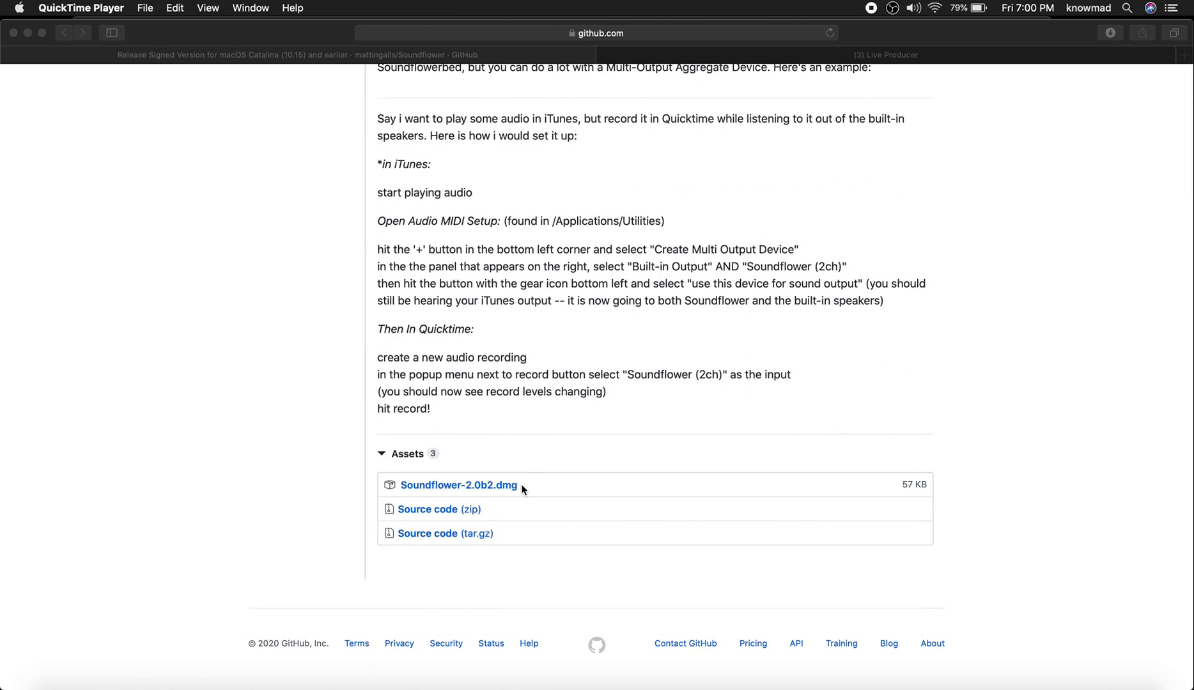
pyautogui.click(494, 488)
pyautogui.click(494, 487)
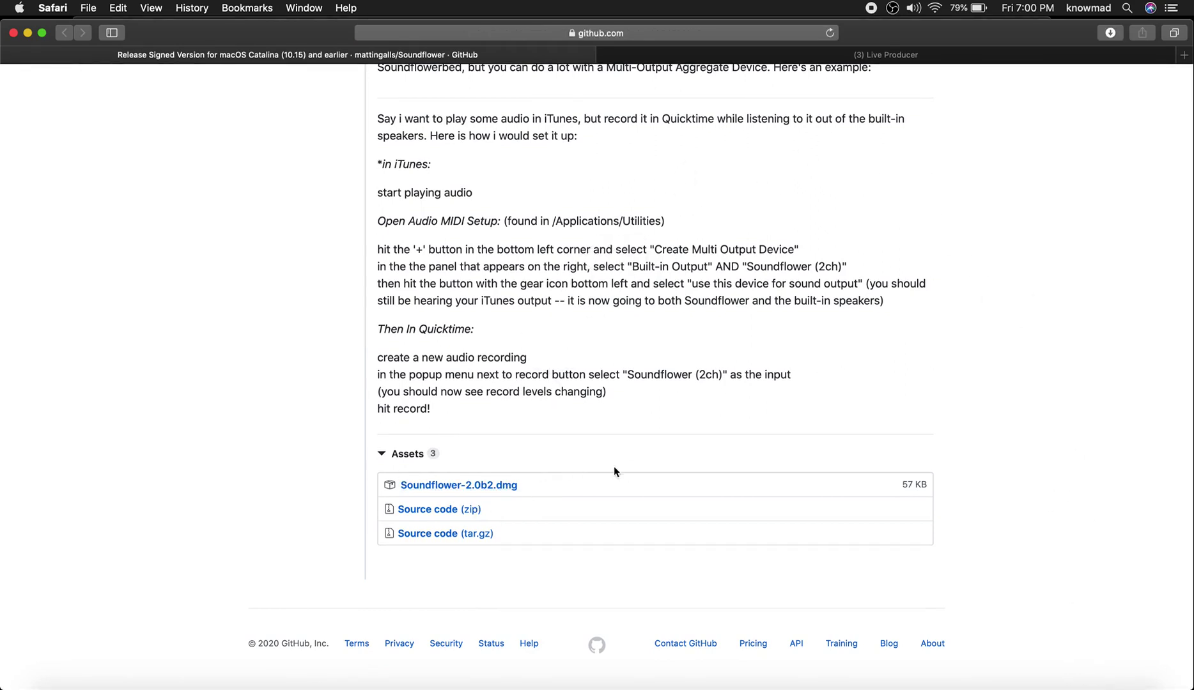
pyautogui.click(1080, 683)
pyautogui.click(1087, 656)
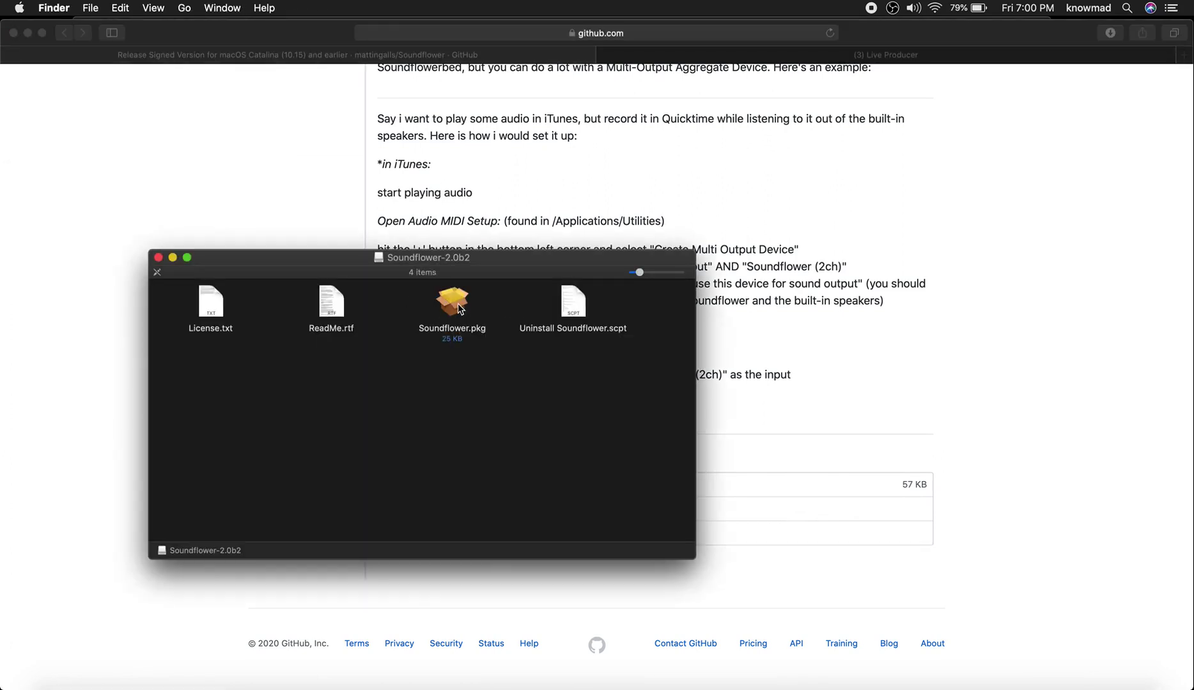
# Step: Try opening Soundflower.pkg, then launch Security & Privacy through a Spotlight search for 'security'
pyautogui.doubleClick(455, 304)
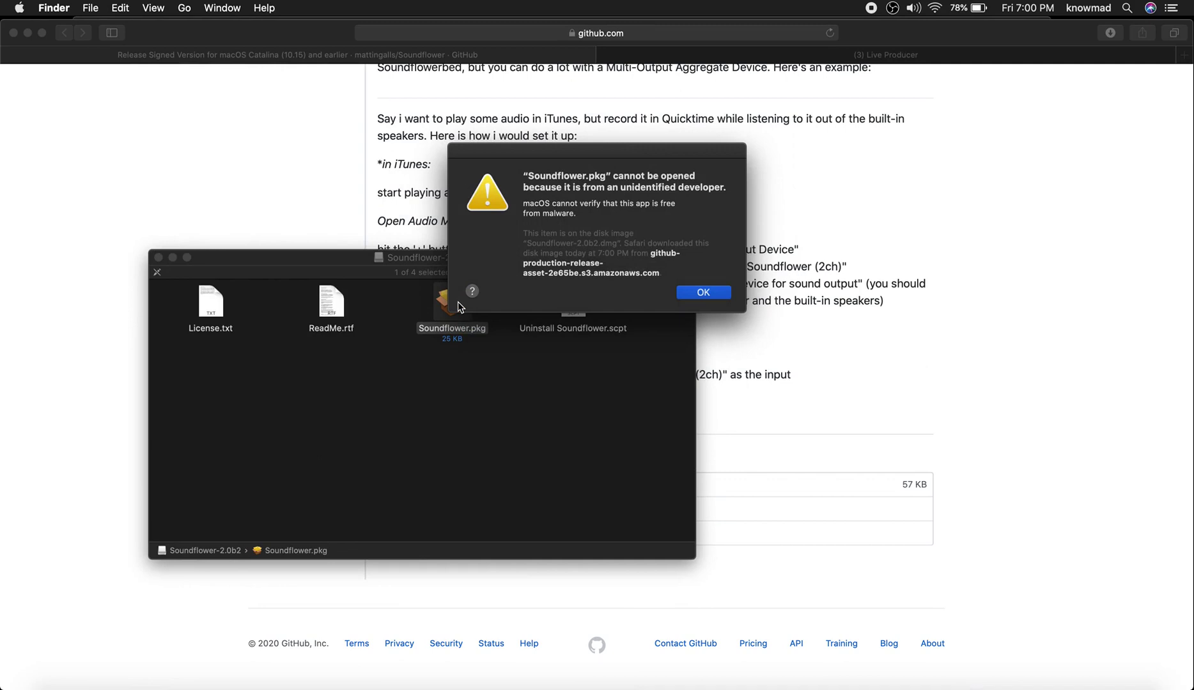
pyautogui.press('super+space')
pyautogui.write('secu')
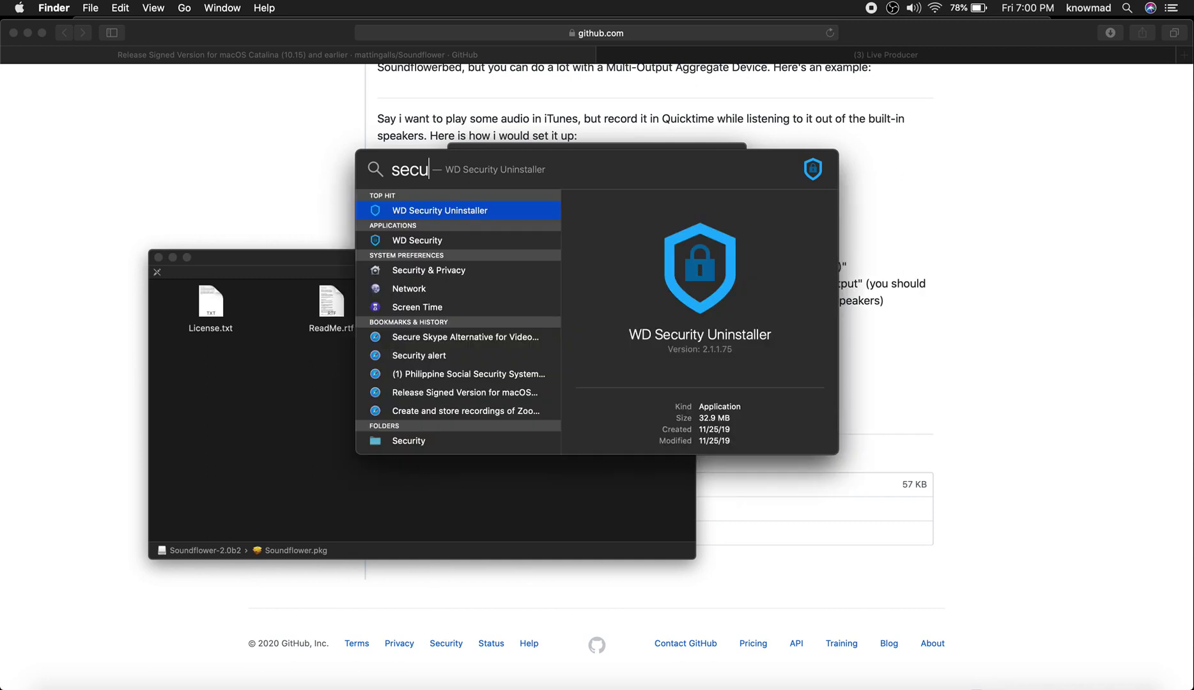
pyautogui.write('rity')
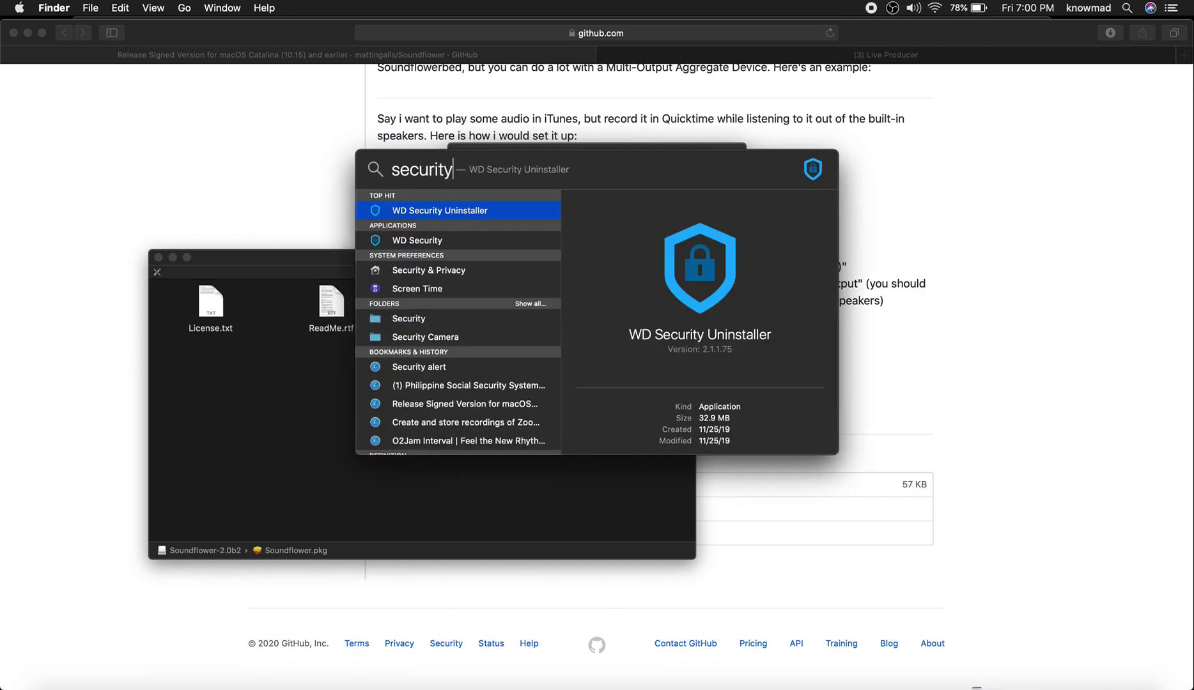
pyautogui.press('BackSpace')
pyautogui.press('BackSpace')
pyautogui.press('BackSpace')
pyautogui.press('BackSpace')
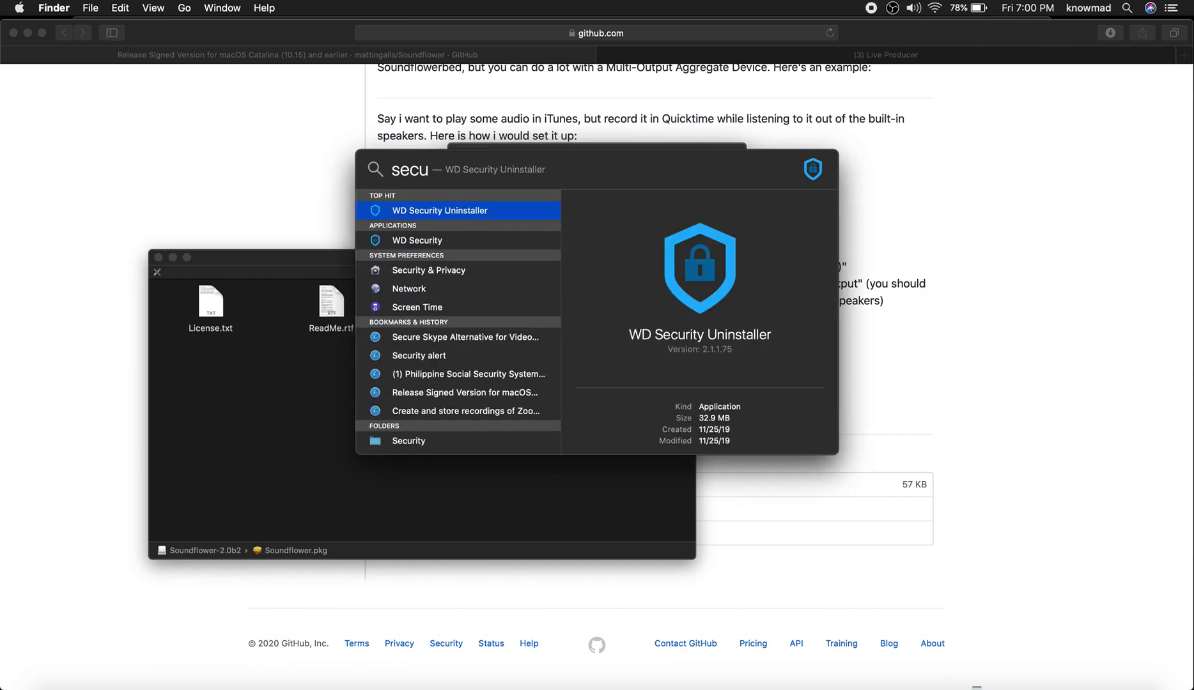
pyautogui.write('rity')
pyautogui.press('Return')
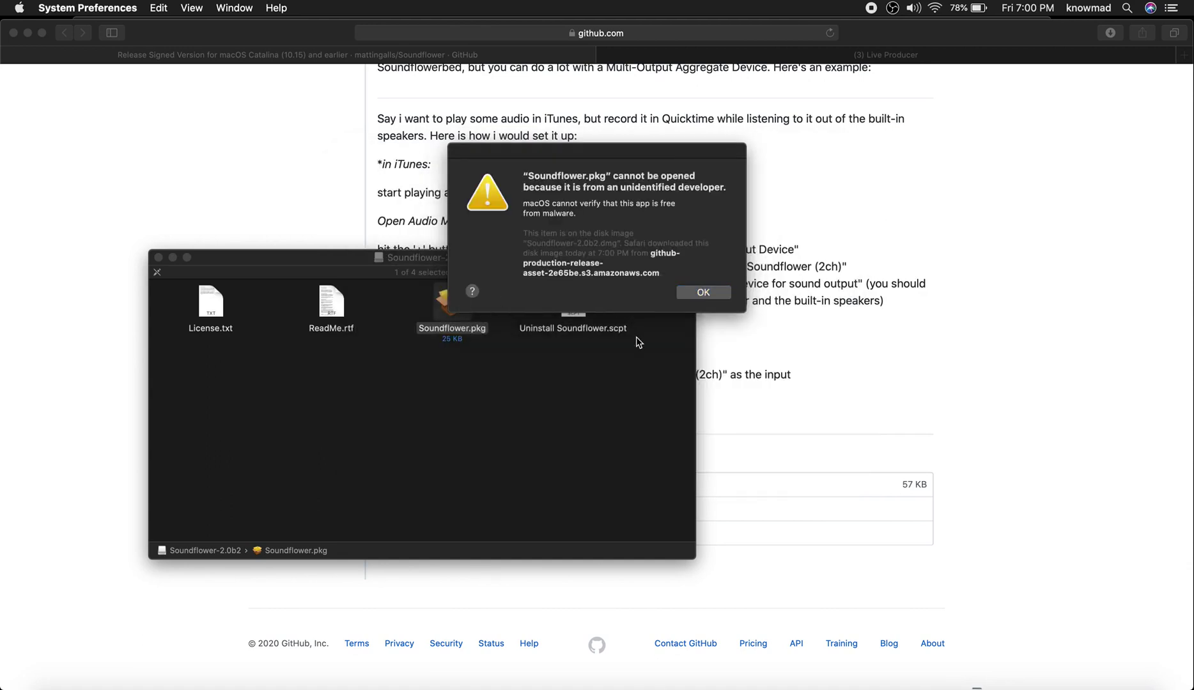
# Step: Move the warning aside and choose Open Anyway for Soundflower.pkg in the General pane
pyautogui.click(608, 158)
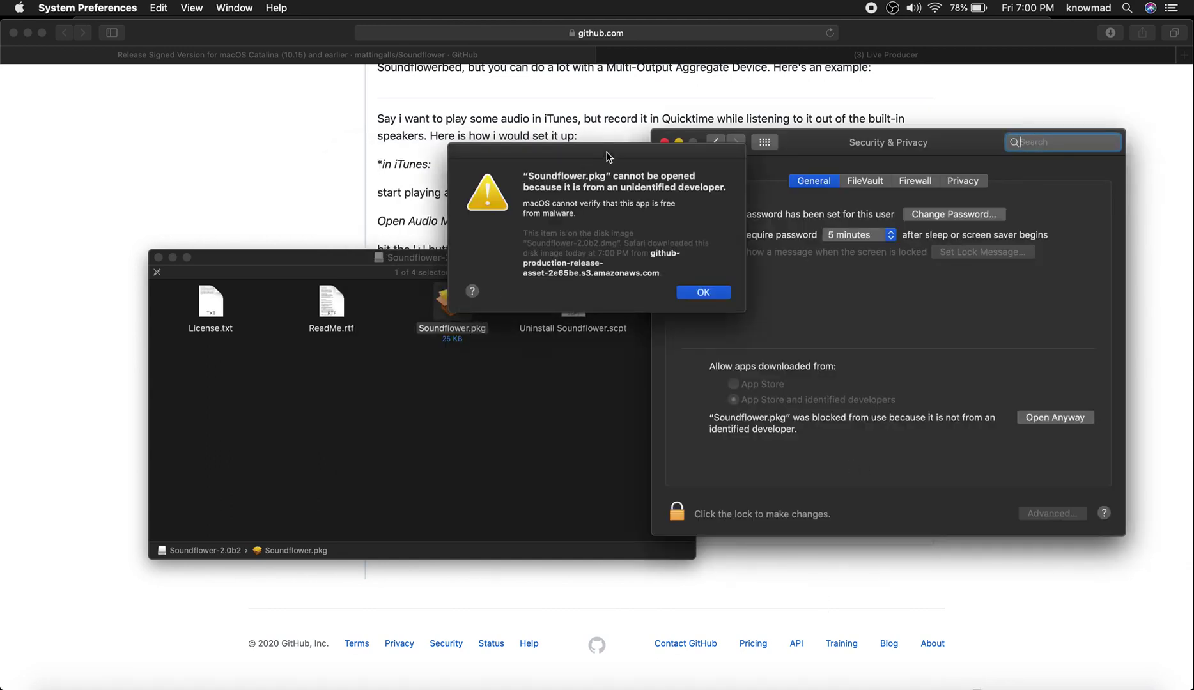
pyautogui.moveTo(608, 158); pyautogui.dragTo(416, 157)
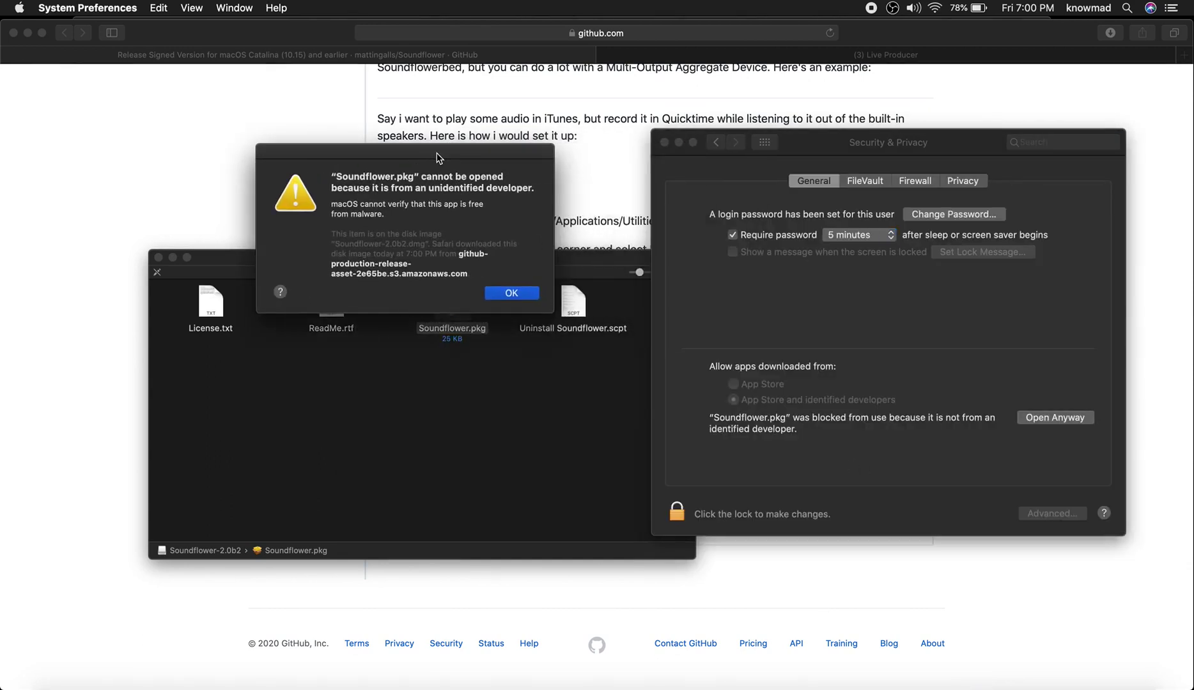
pyautogui.click(831, 185)
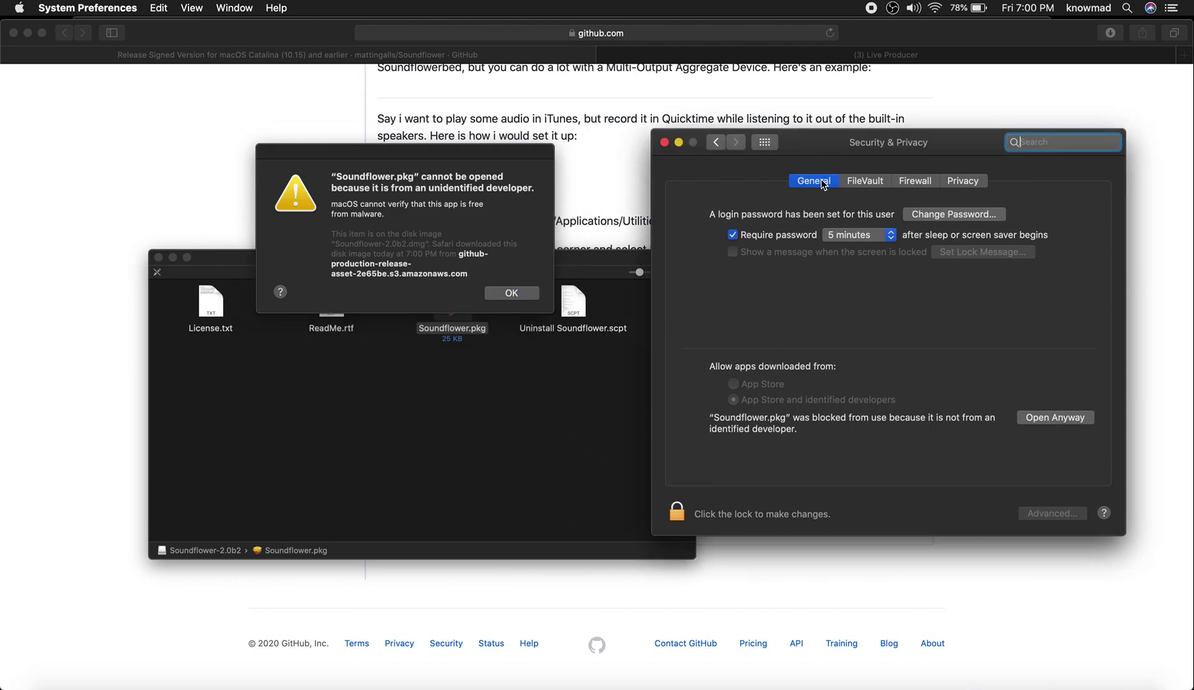
pyautogui.click(1055, 418)
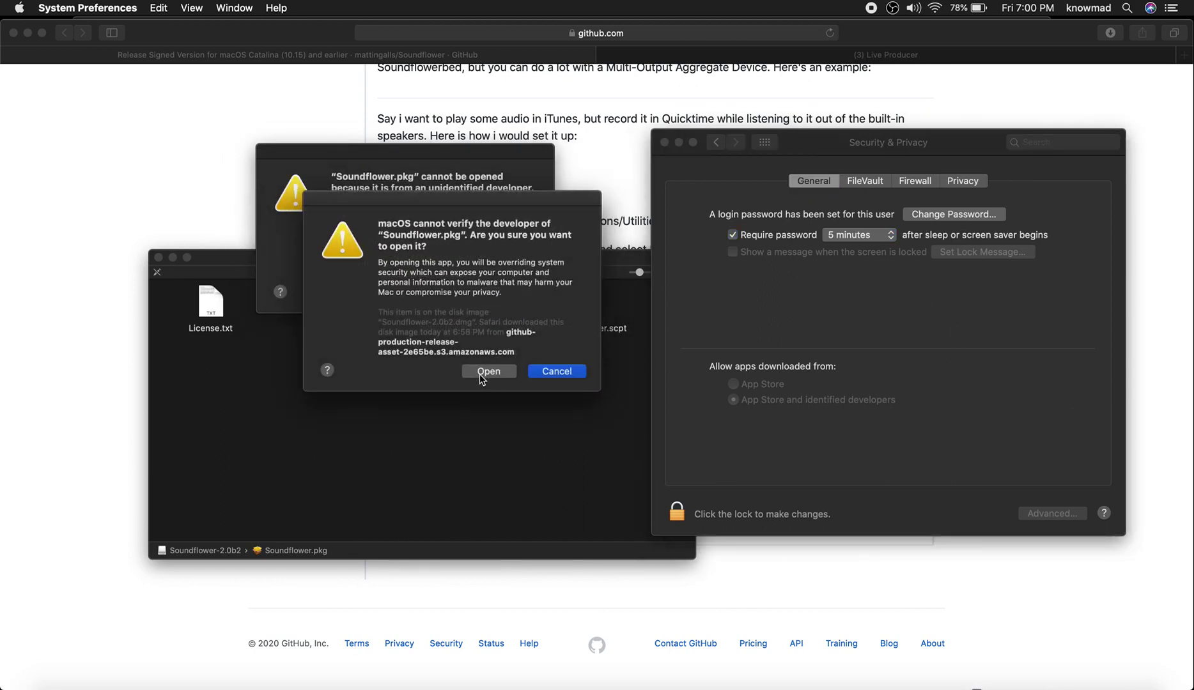
pyautogui.click(481, 377)
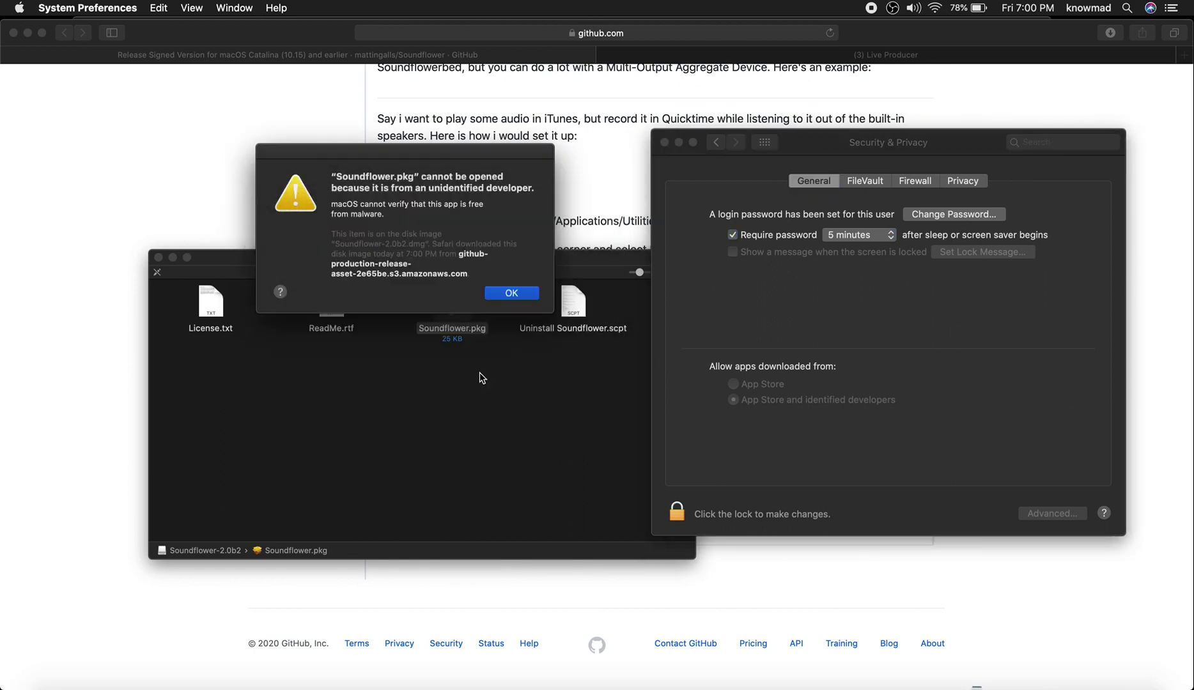
# Step: Dismiss the cannot-be-opened warnings after reopening Soundflower.pkg, returning to Security & Privacy
pyautogui.click(493, 294)
pyautogui.doubleClick(449, 312)
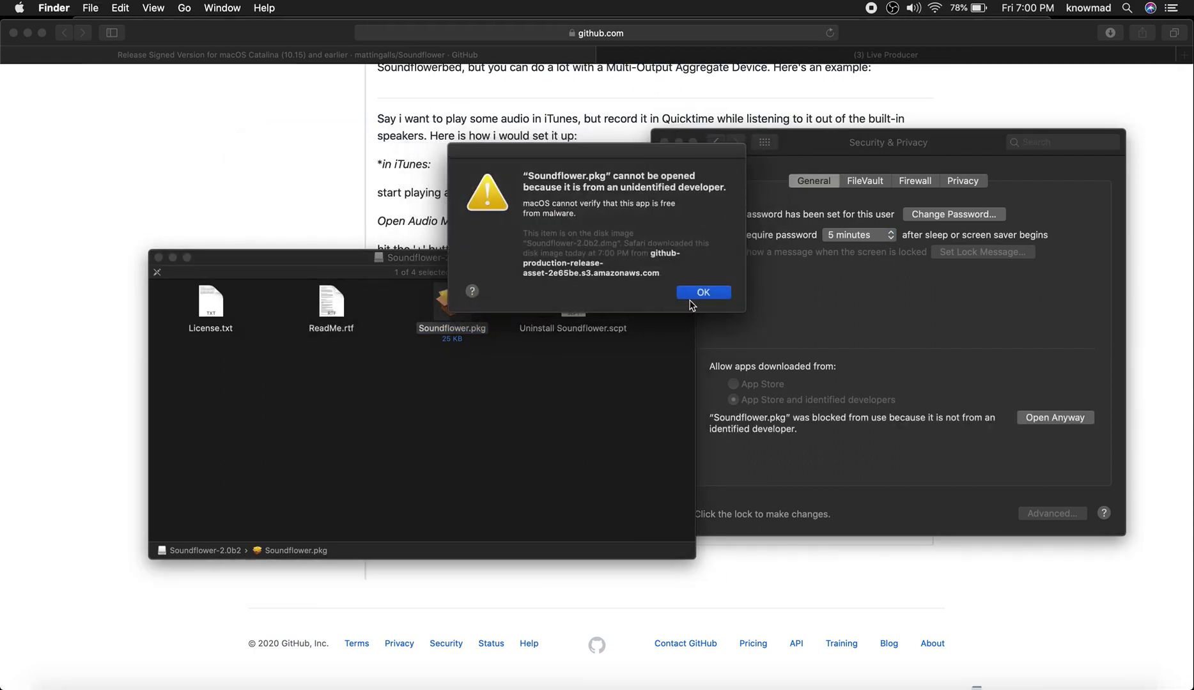
pyautogui.click(703, 293)
pyautogui.click(984, 416)
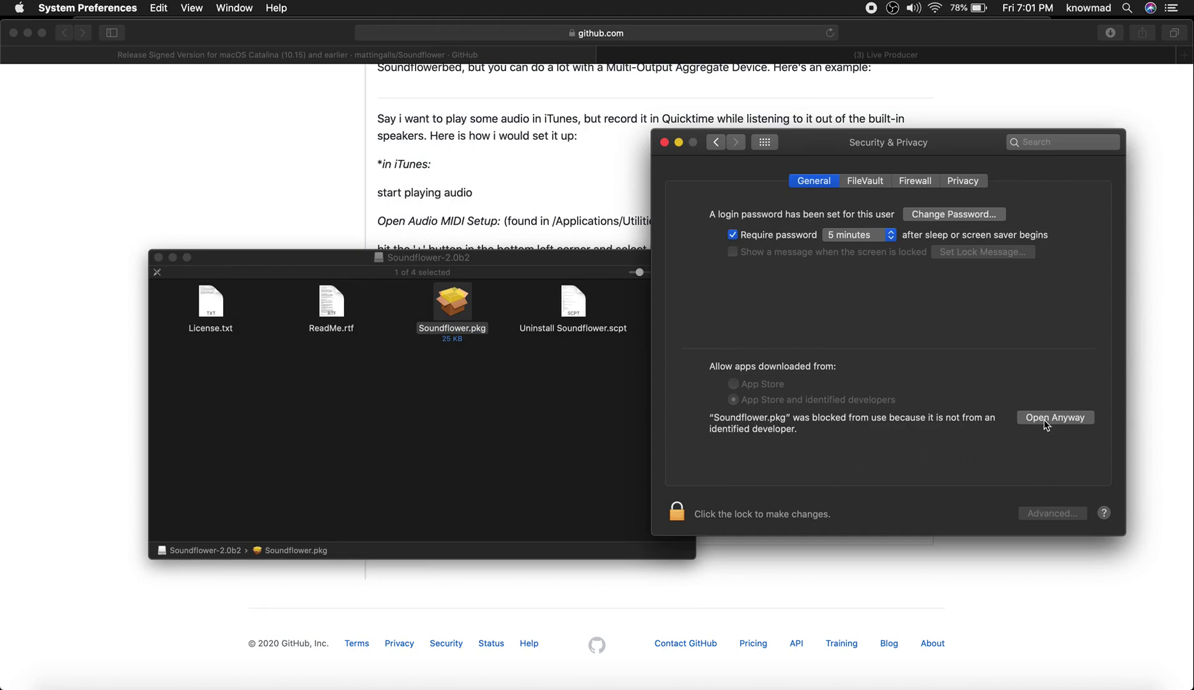
# Step: Allow the blocked package and install Soundflower on Macintosh HD, moving the installer aside
pyautogui.click(1046, 419)
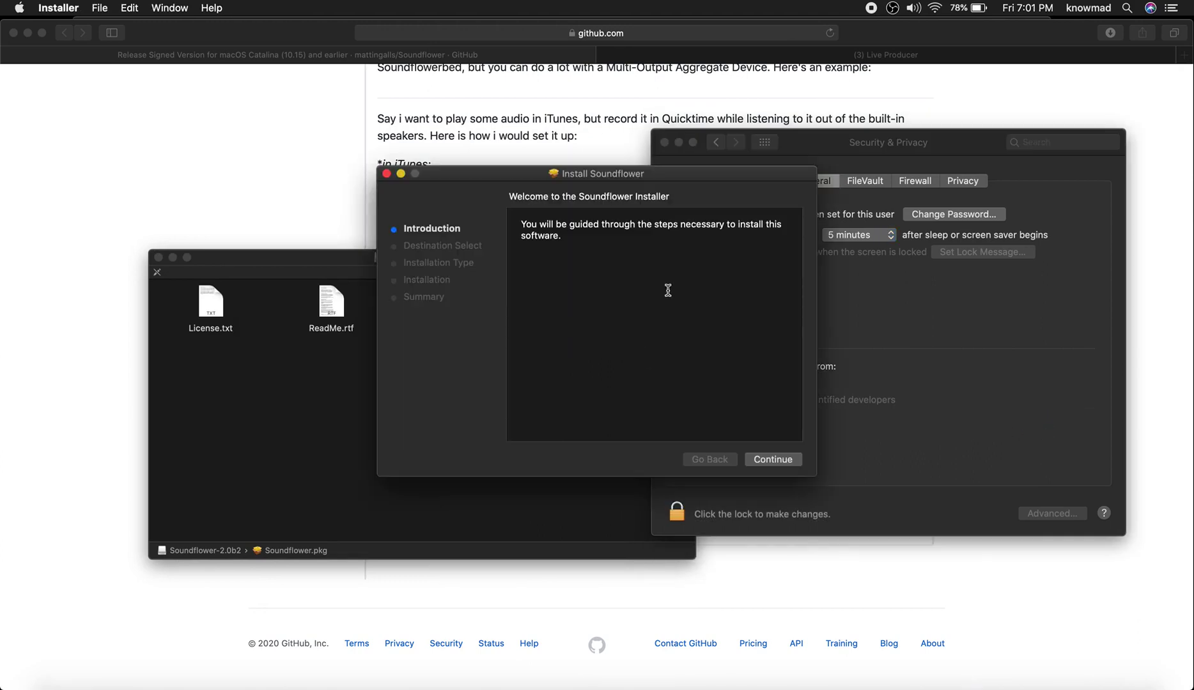
pyautogui.click(768, 458)
pyautogui.click(770, 460)
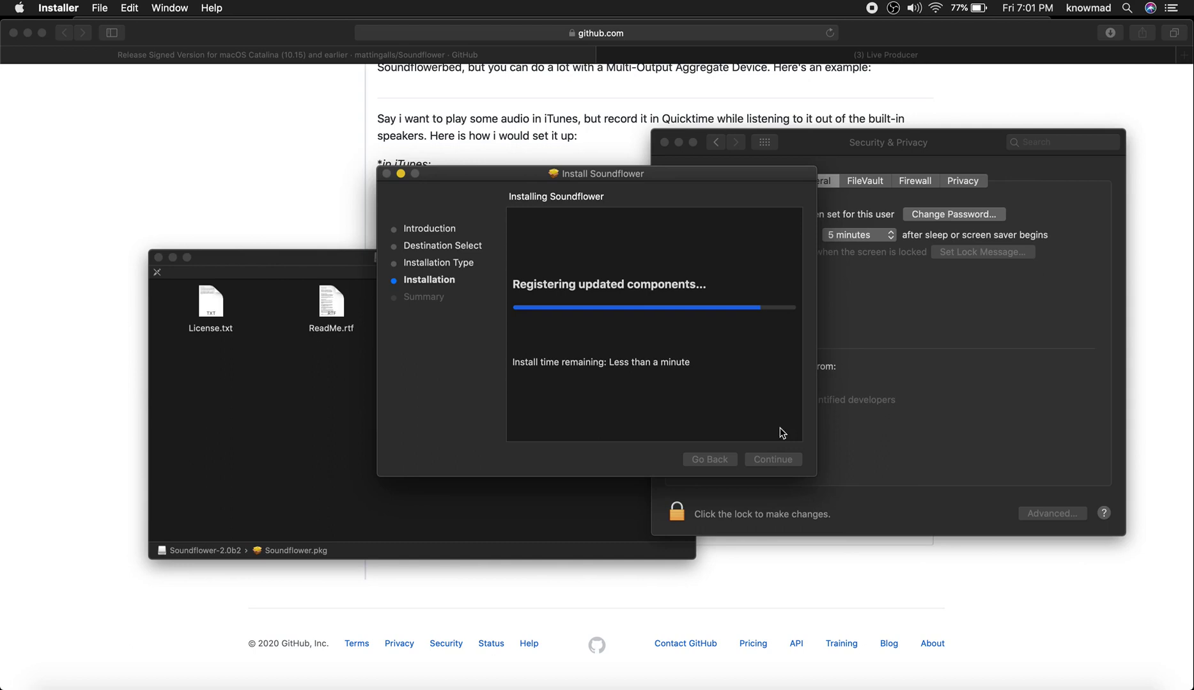
pyautogui.moveTo(639, 171); pyautogui.dragTo(379, 159)
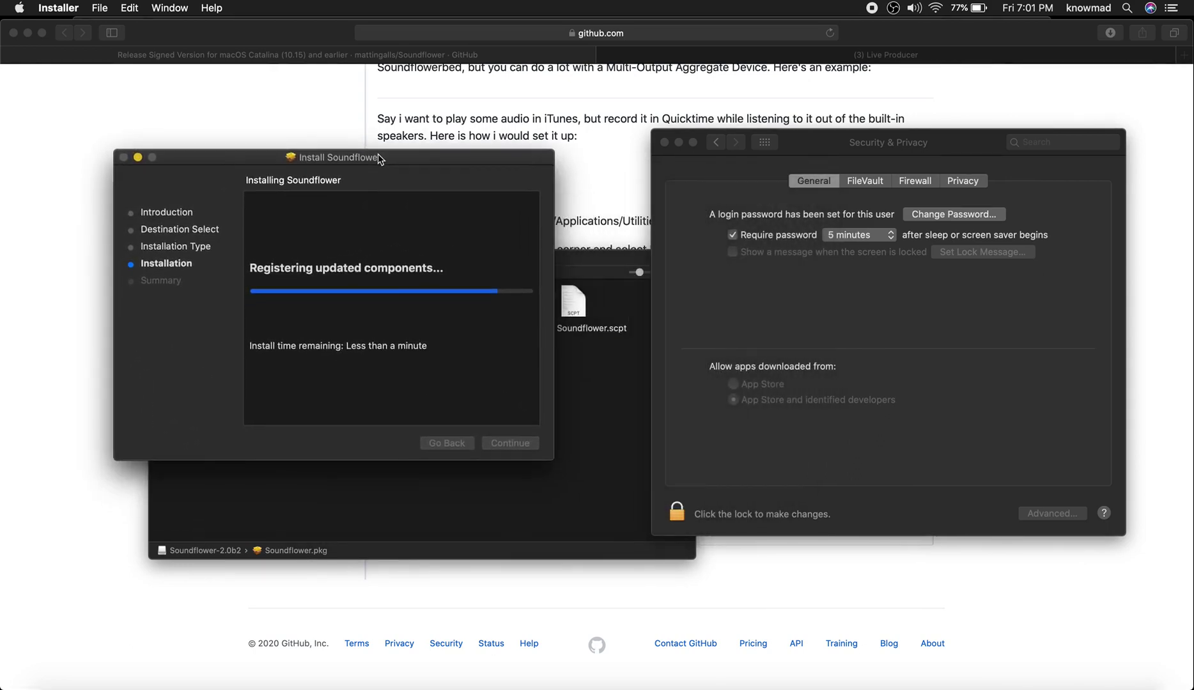
# Step: Launch QLab through a Spotlight search for 'qlab'
pyautogui.press('super+space')
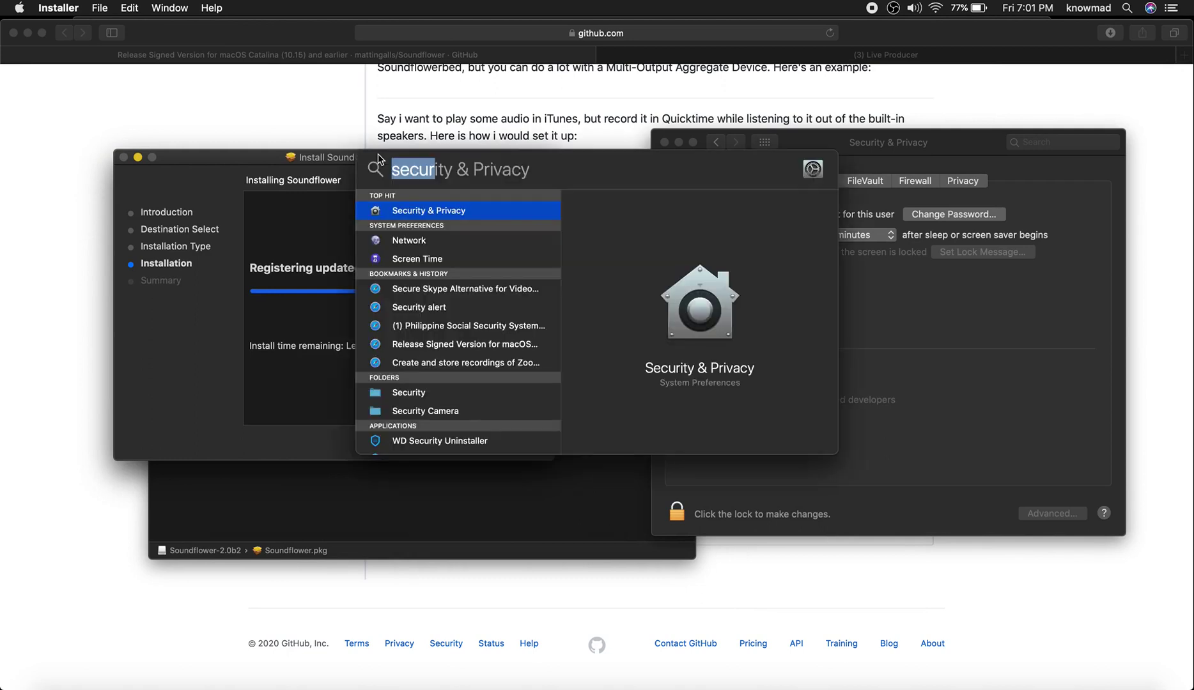
pyautogui.write('qlab')
pyautogui.press('Return')
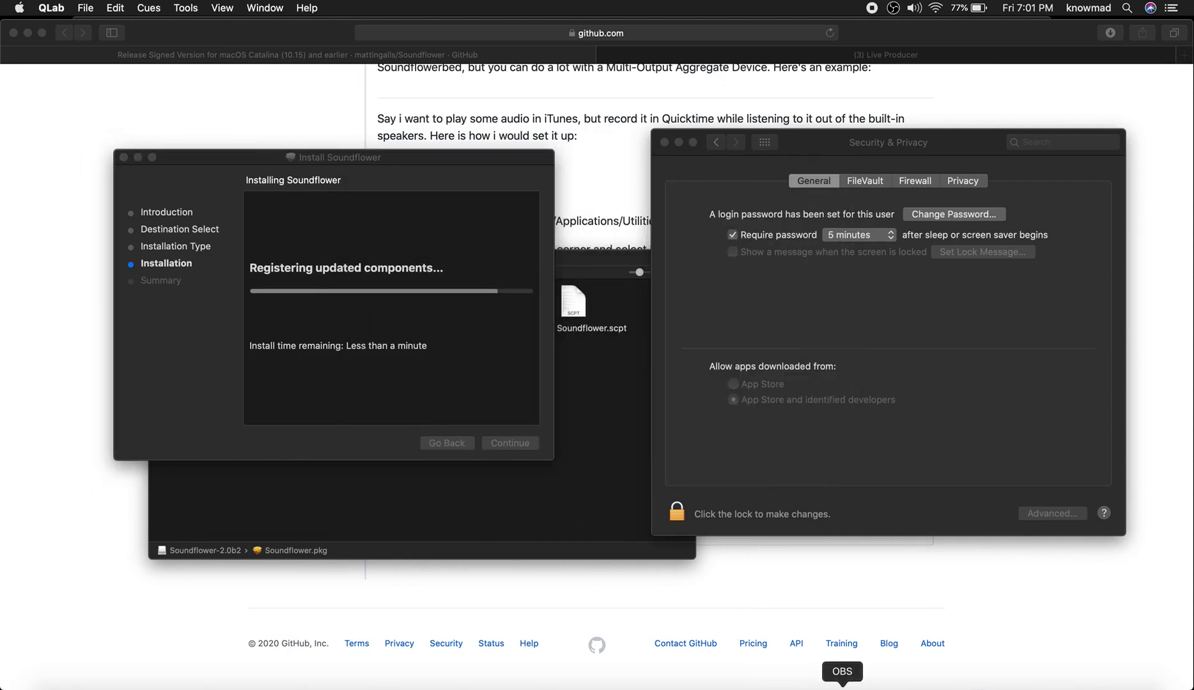
# Step: In OBS Audio settings, choose Soundflower (2ch) for Mic/Auxiliary Audio and save
pyautogui.click(842, 687)
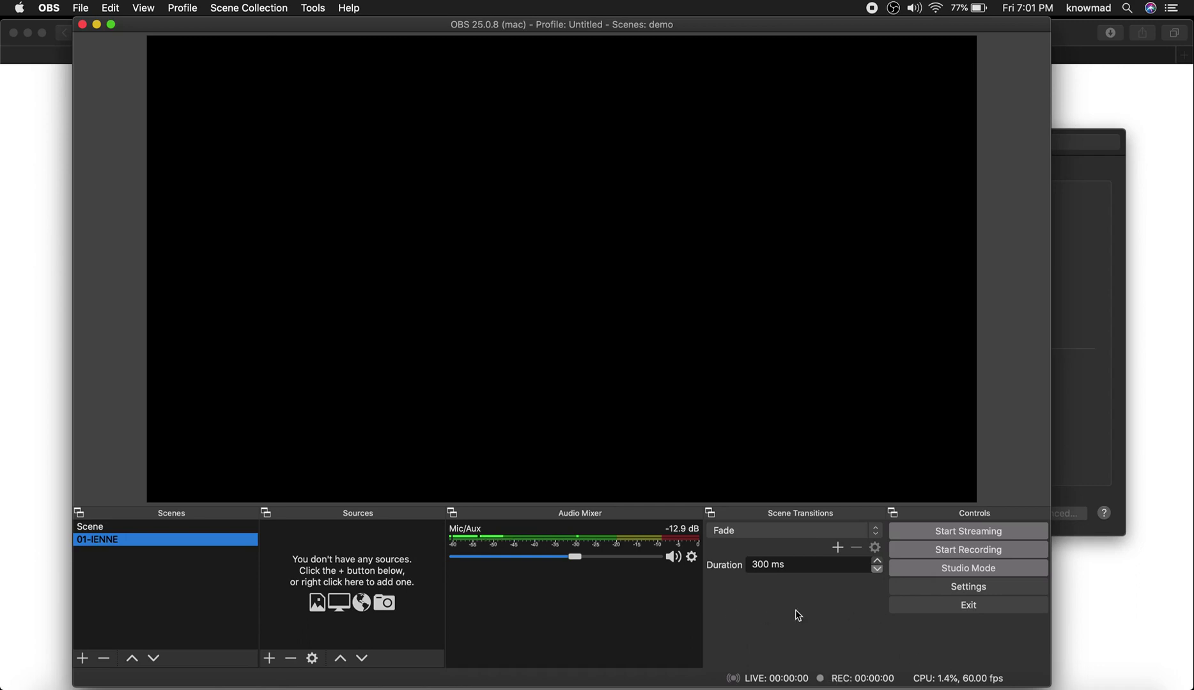
pyautogui.click(917, 591)
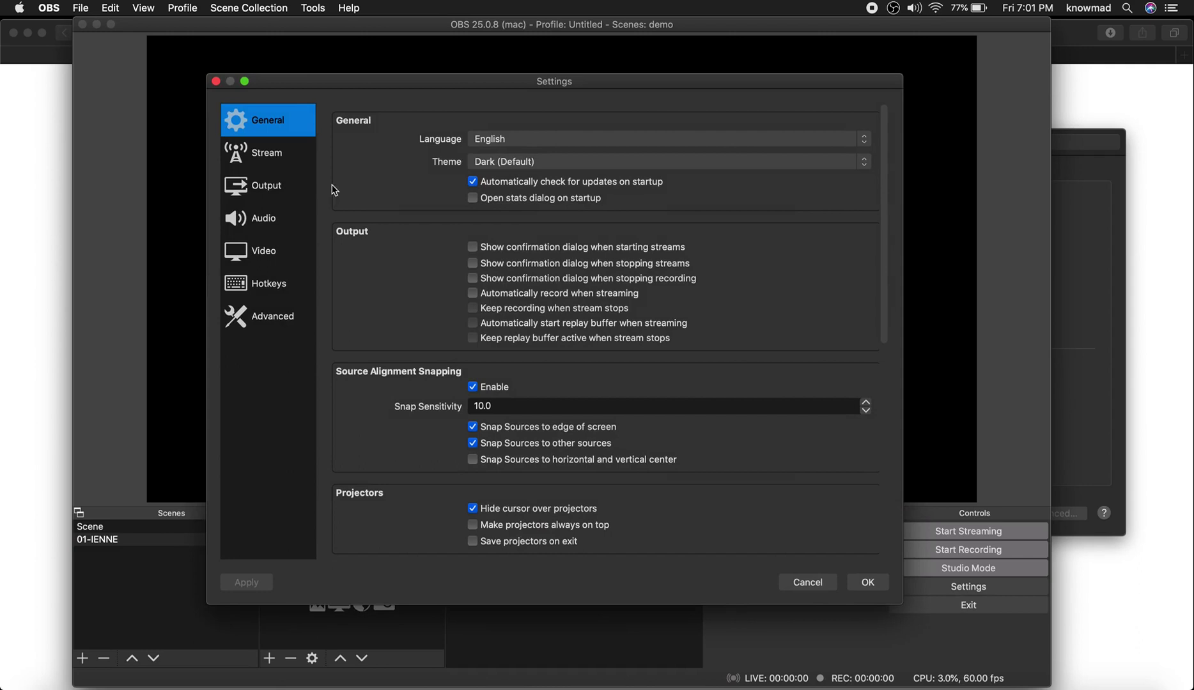
pyautogui.click(258, 223)
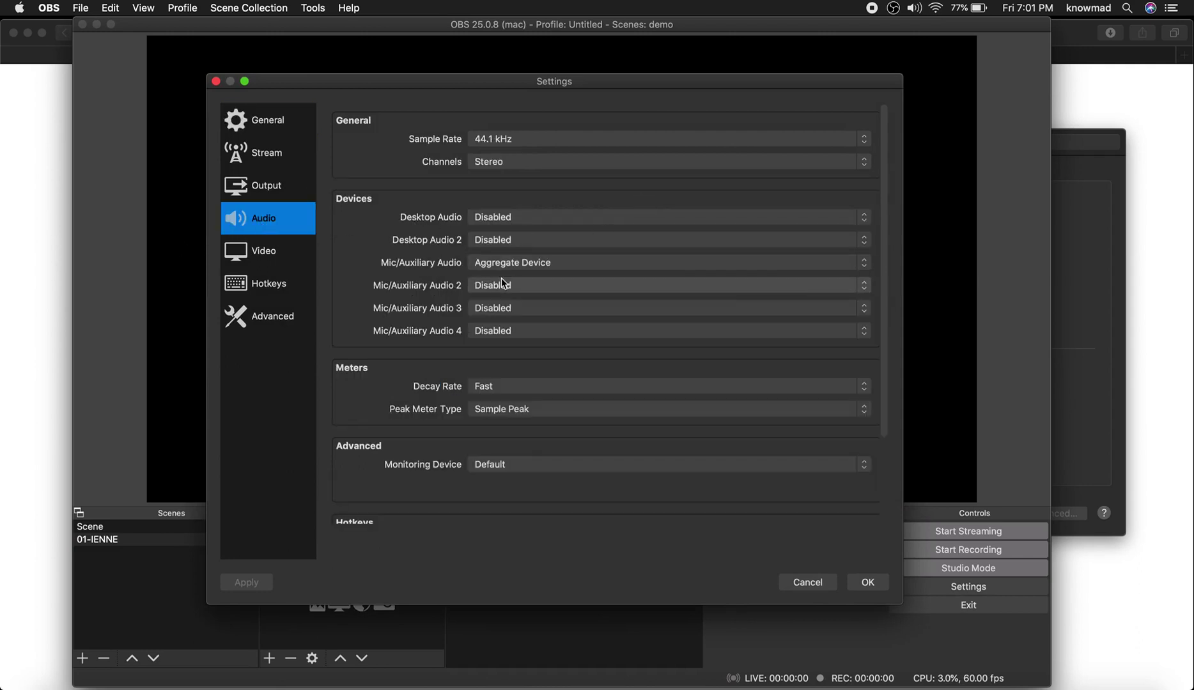
pyautogui.click(537, 263)
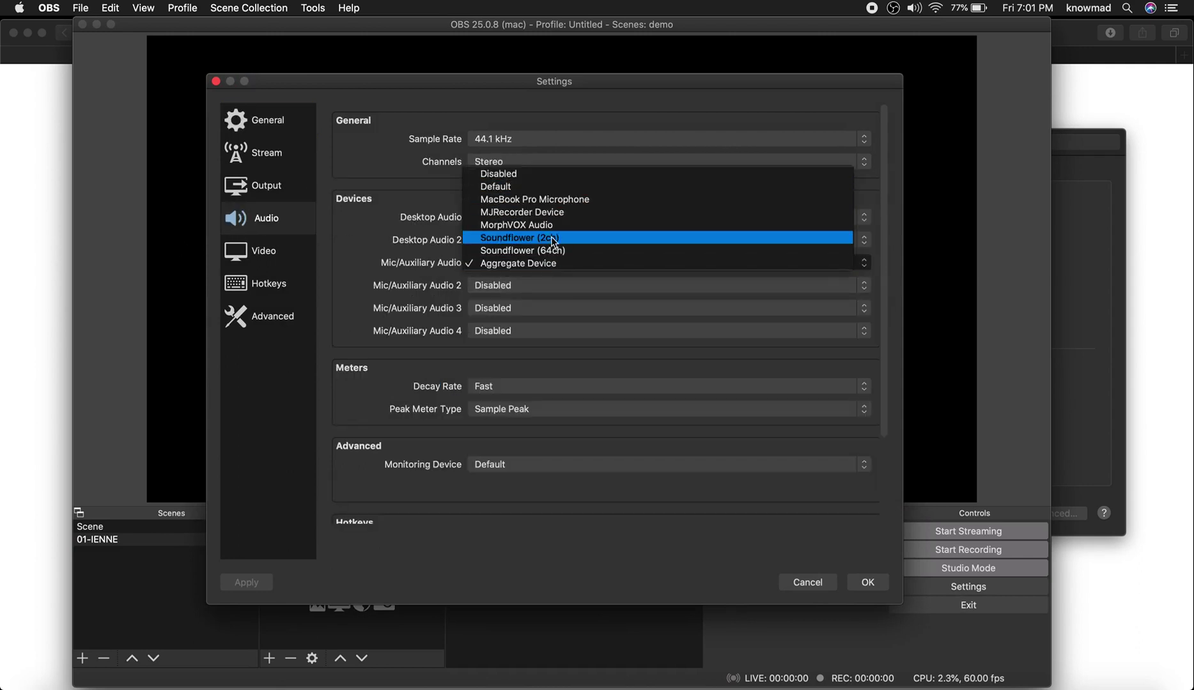
pyautogui.click(533, 239)
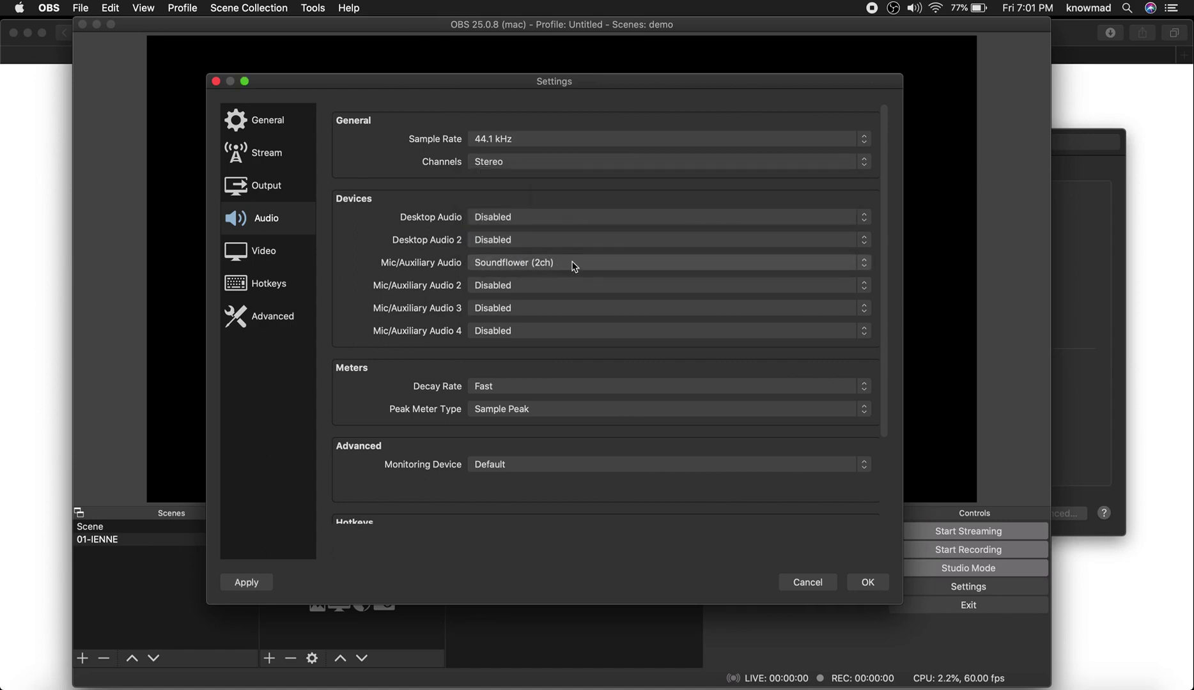
pyautogui.click(867, 582)
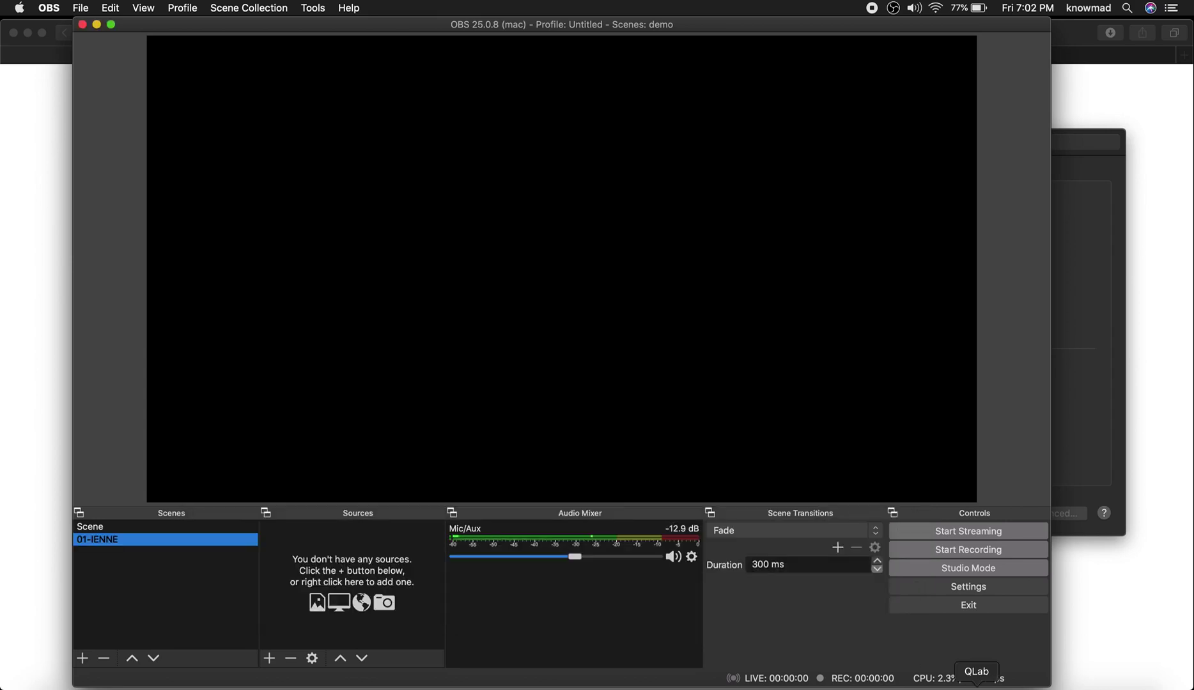
# Step: Create a new blank QLab workspace and enlarge its cue list window
pyautogui.click(977, 687)
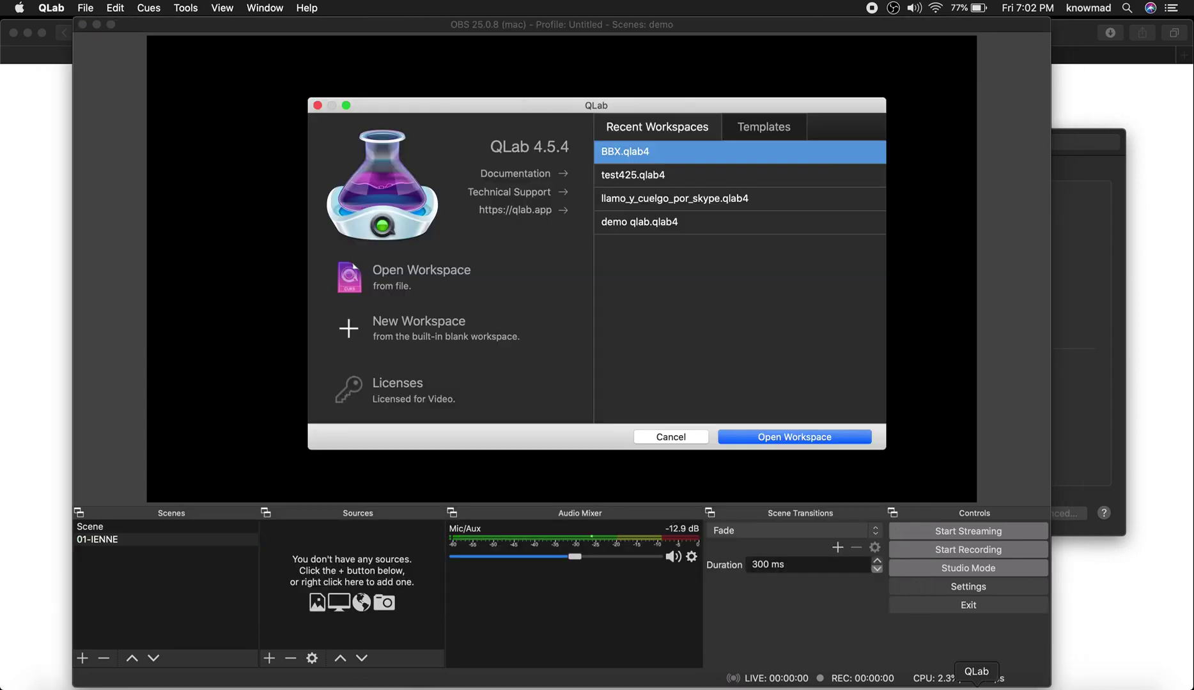
pyautogui.click(437, 341)
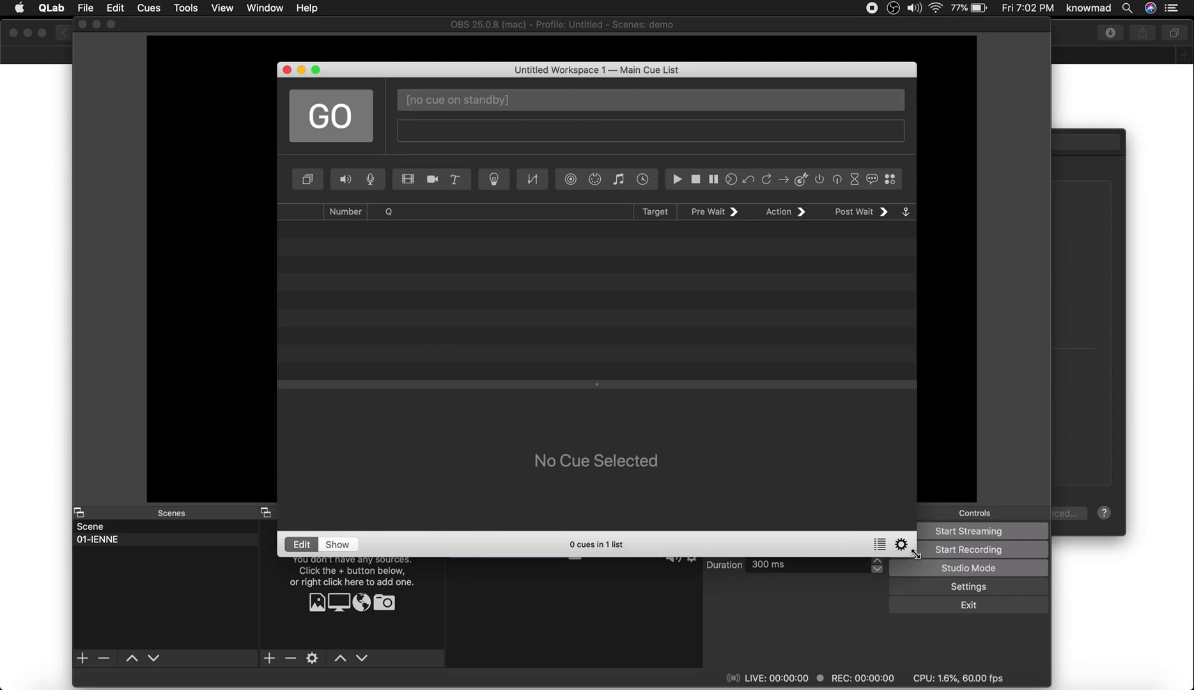
pyautogui.moveTo(915, 555); pyautogui.dragTo(1112, 640)
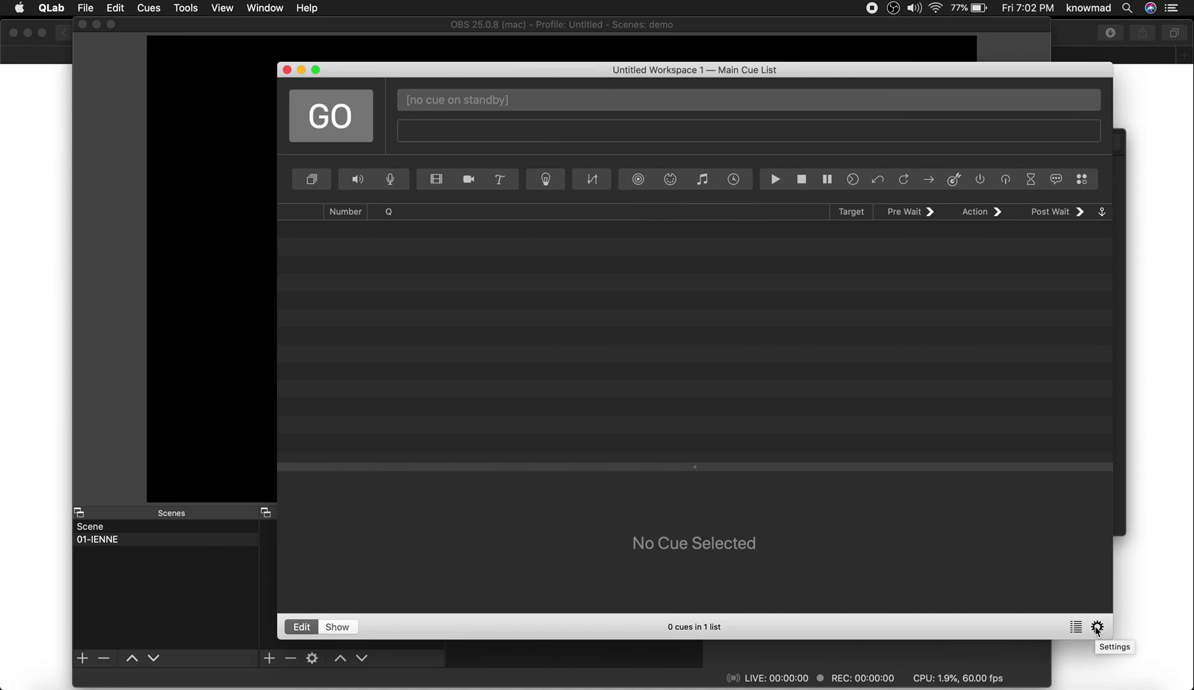
# Step: Edit video Surface 1 to add a Syphon output and remove the Color LCD screen
pyautogui.click(1096, 629)
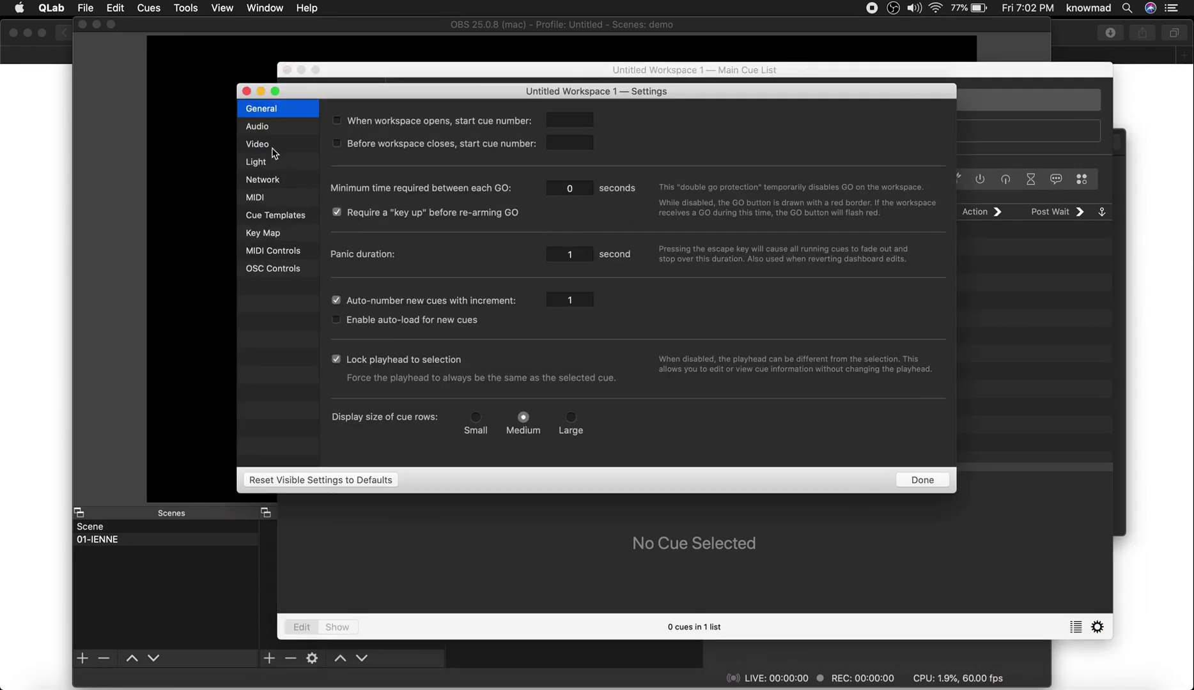
pyautogui.click(274, 153)
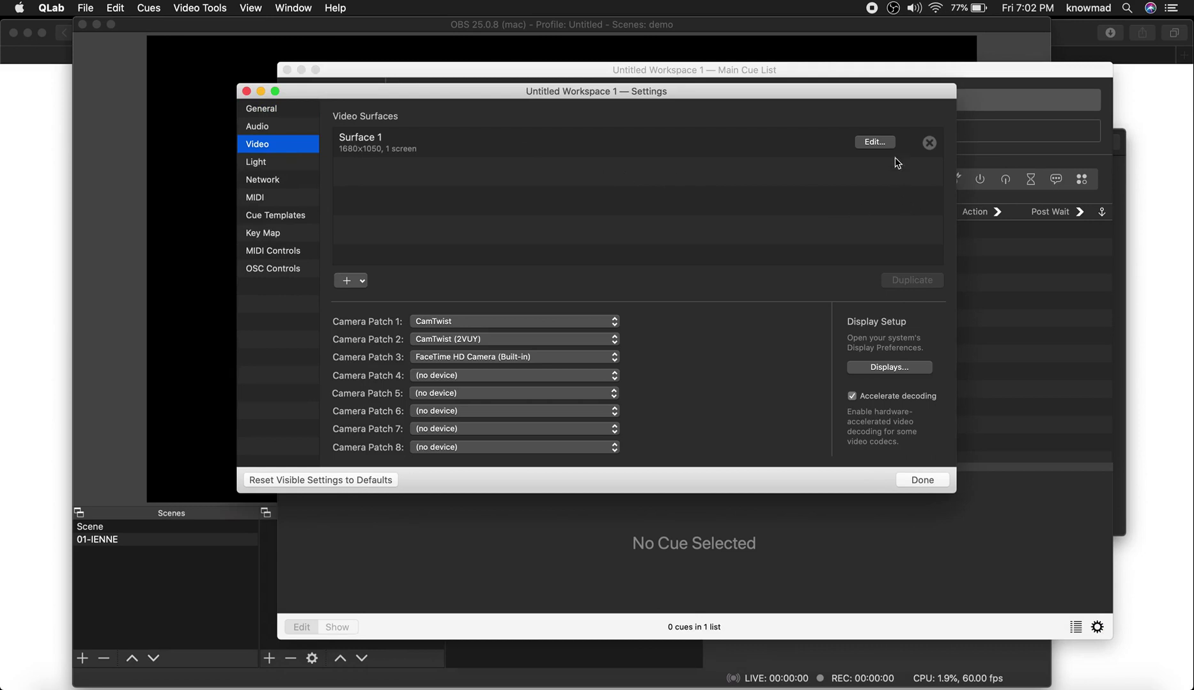
pyautogui.click(879, 144)
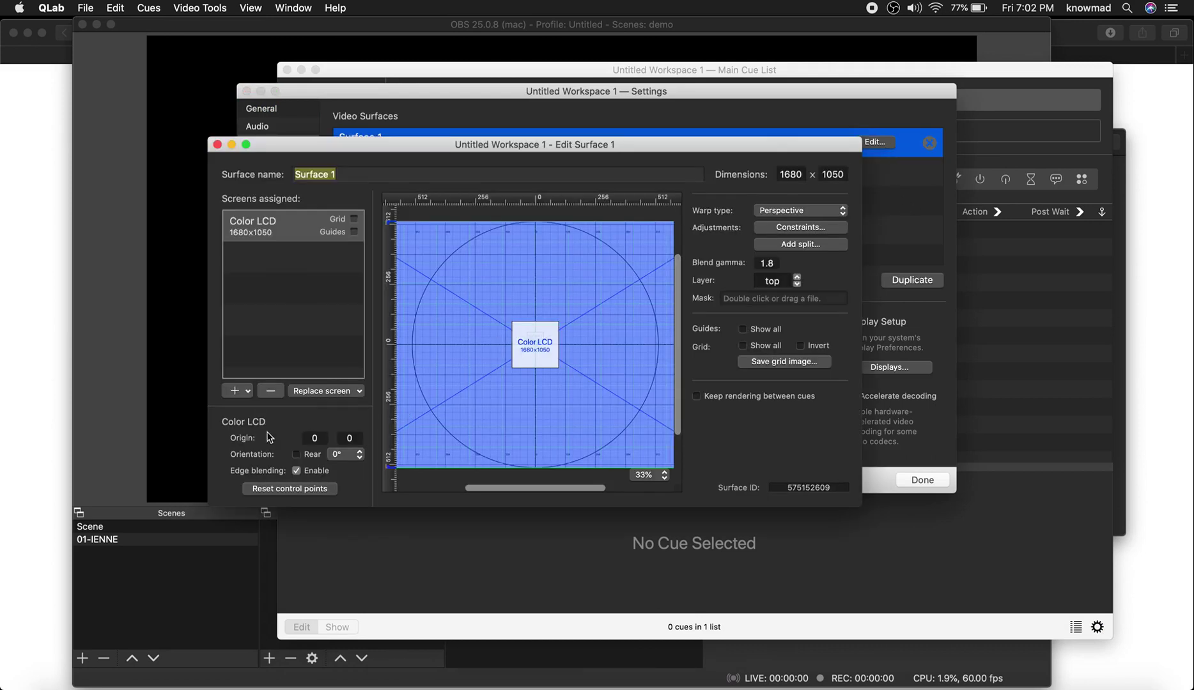
pyautogui.click(246, 393)
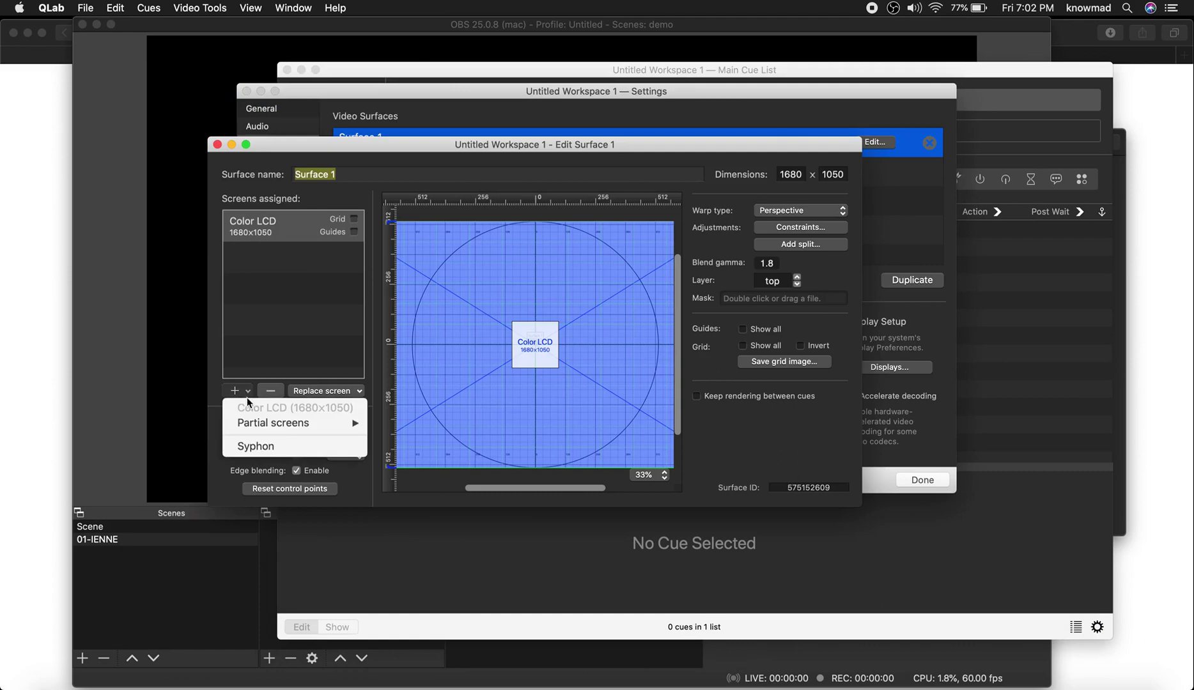
pyautogui.click(285, 454)
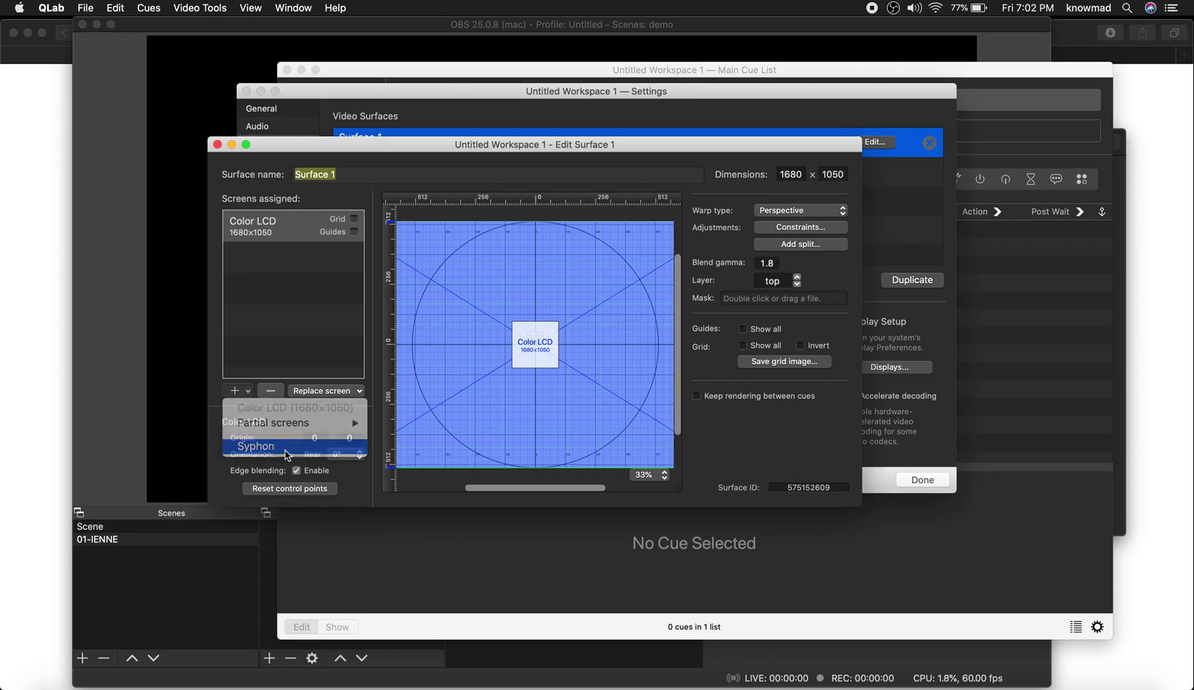
pyautogui.click(300, 228)
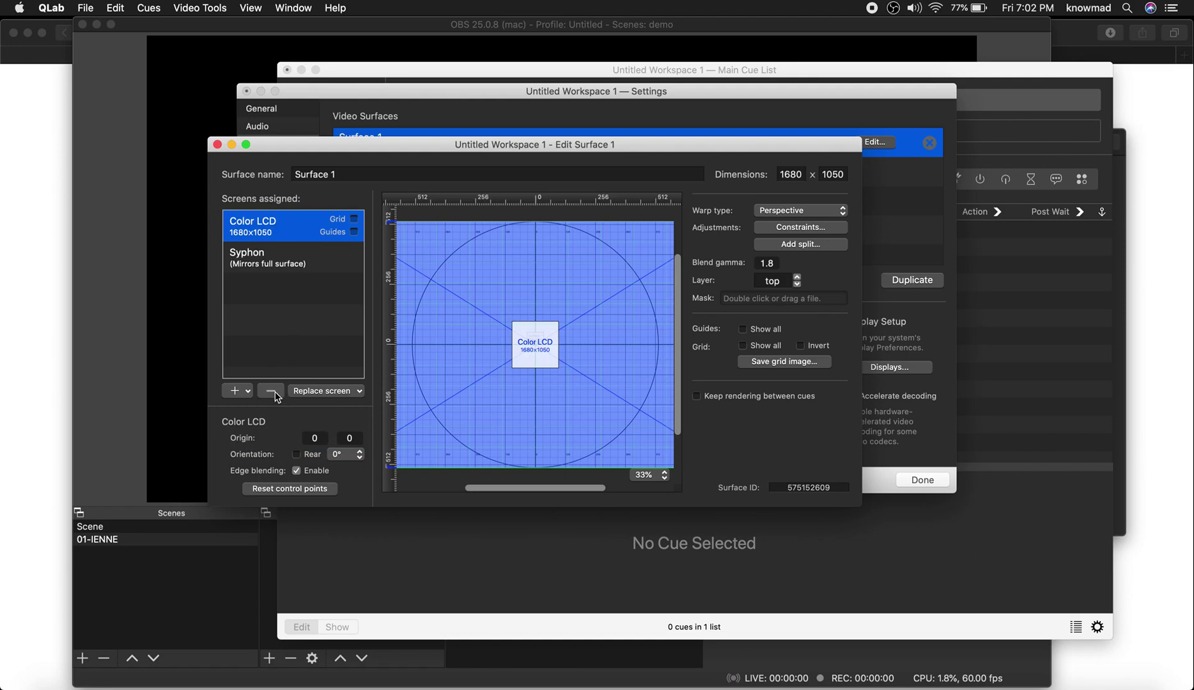
pyautogui.click(271, 391)
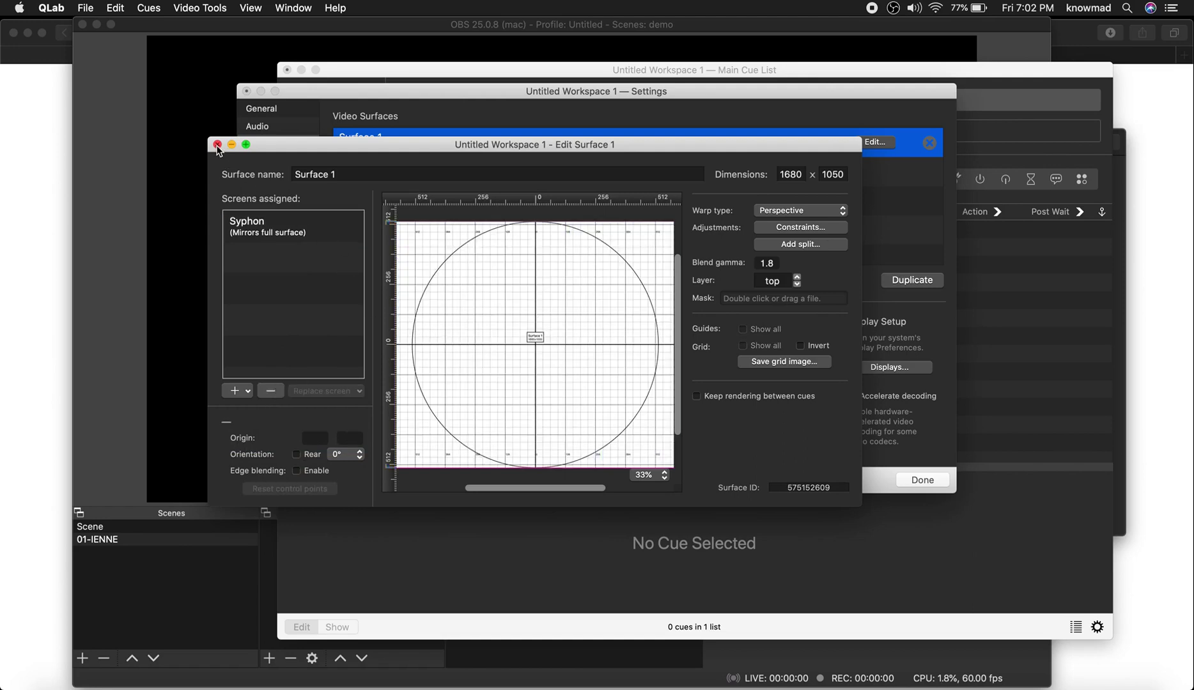
pyautogui.click(218, 145)
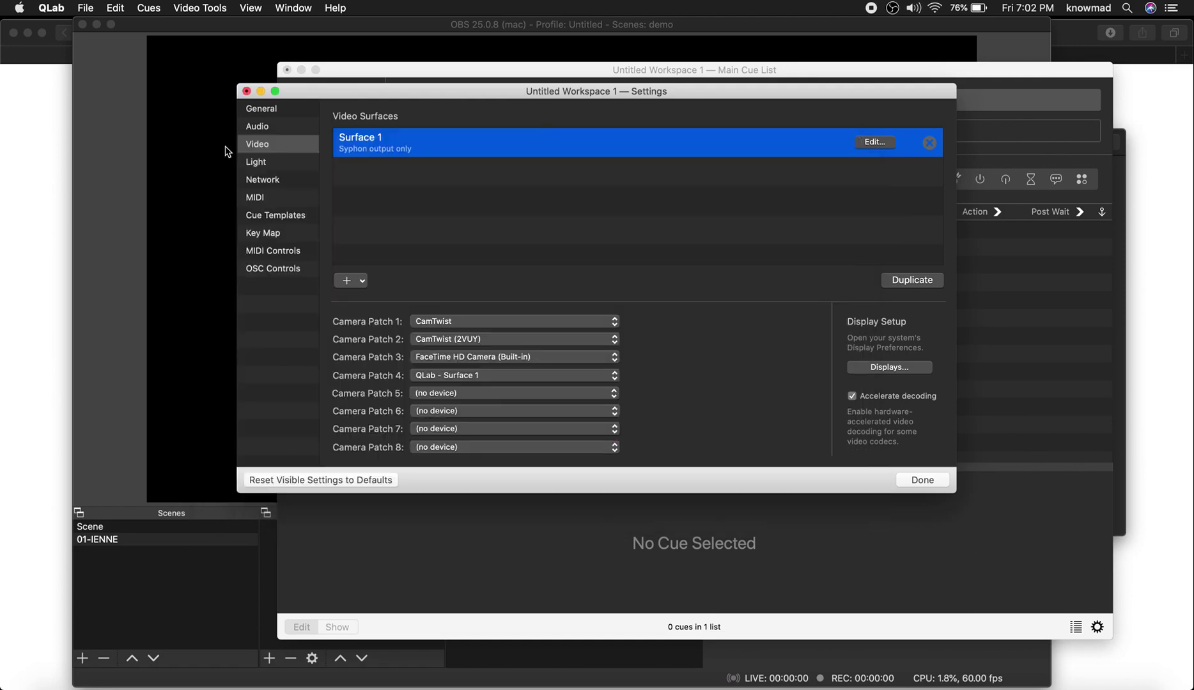
pyautogui.click(919, 480)
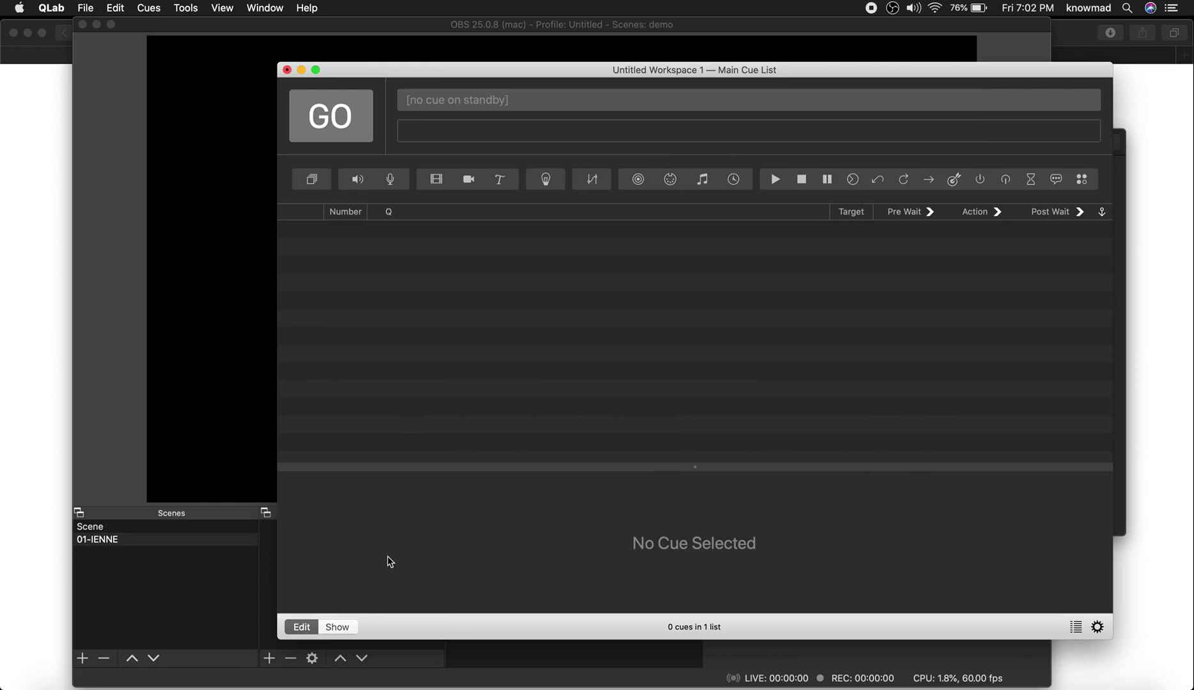
# Step: Set Audio Patches 6, 5, 4 and 3 to no device in the audio settings
pyautogui.click(1097, 627)
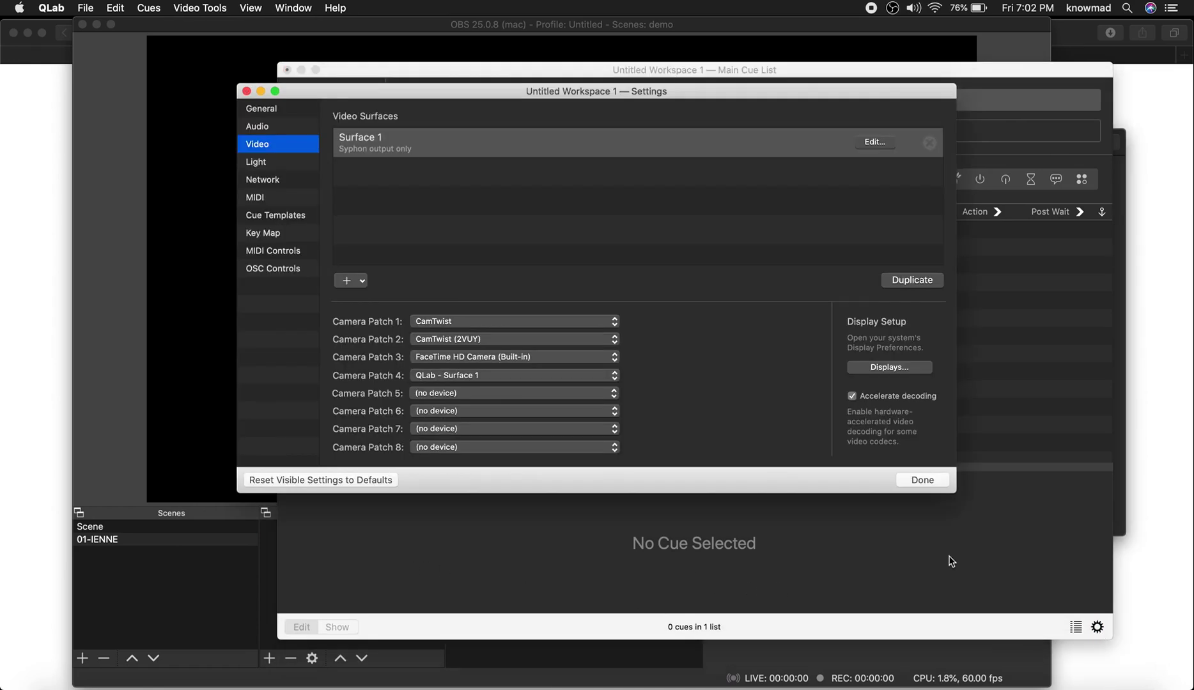
pyautogui.click(280, 128)
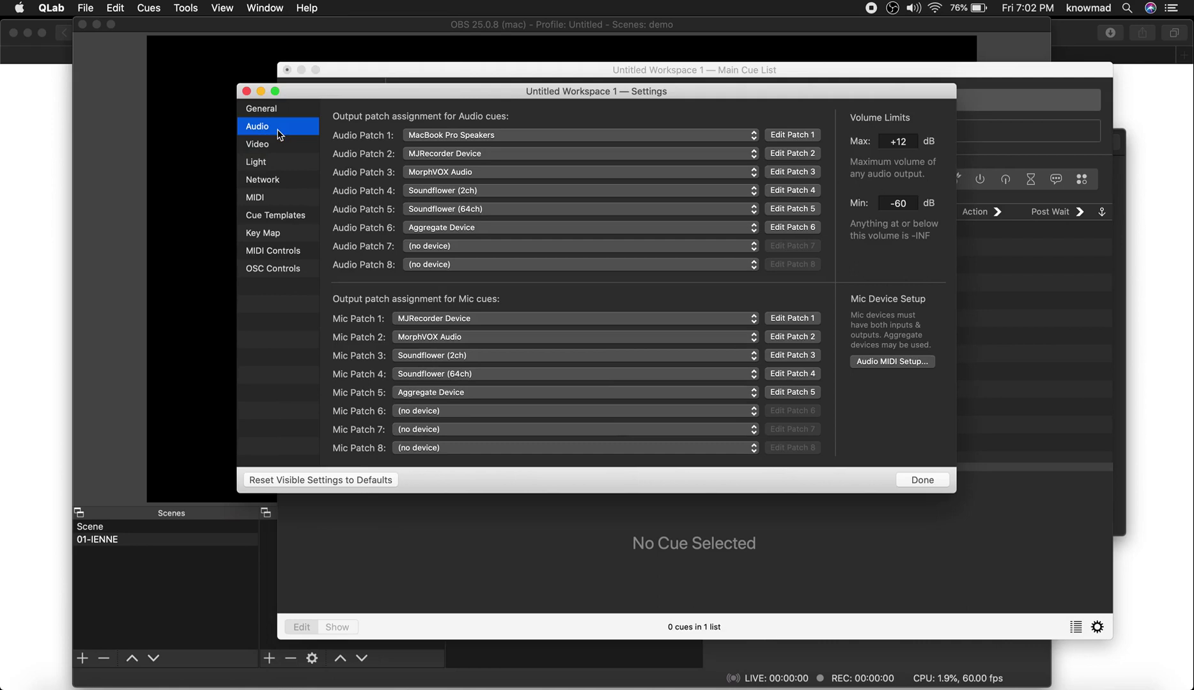
pyautogui.click(471, 228)
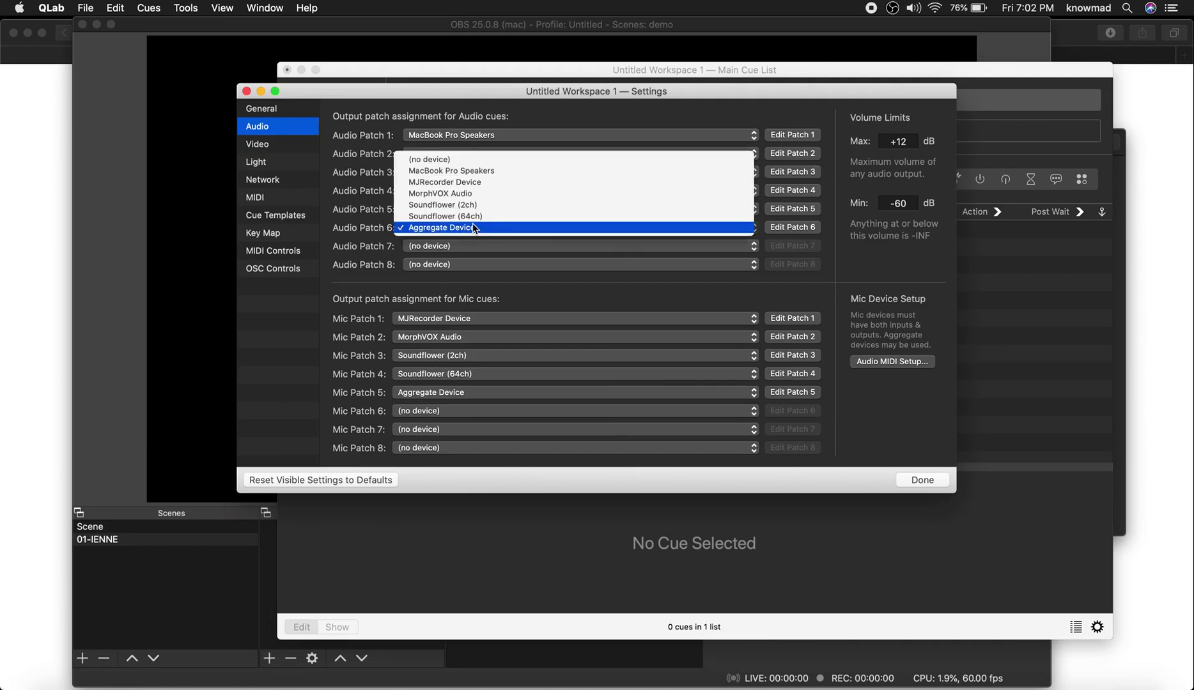
pyautogui.click(457, 157)
pyautogui.click(452, 215)
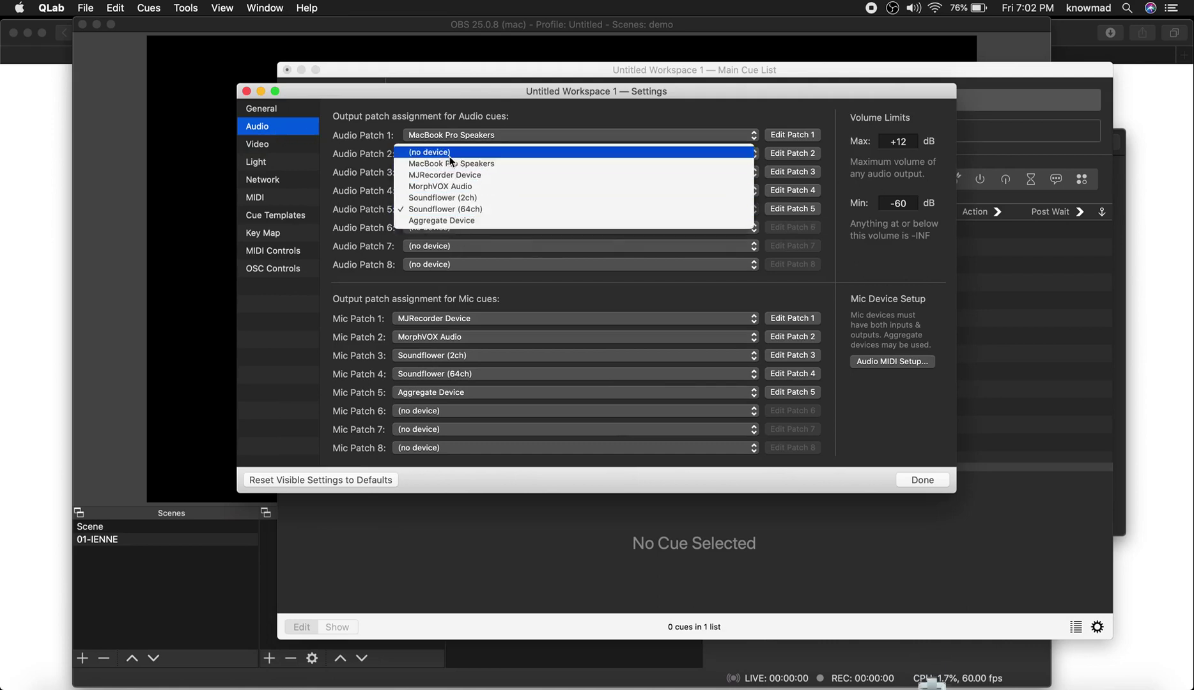
pyautogui.click(451, 153)
pyautogui.click(448, 191)
pyautogui.click(447, 146)
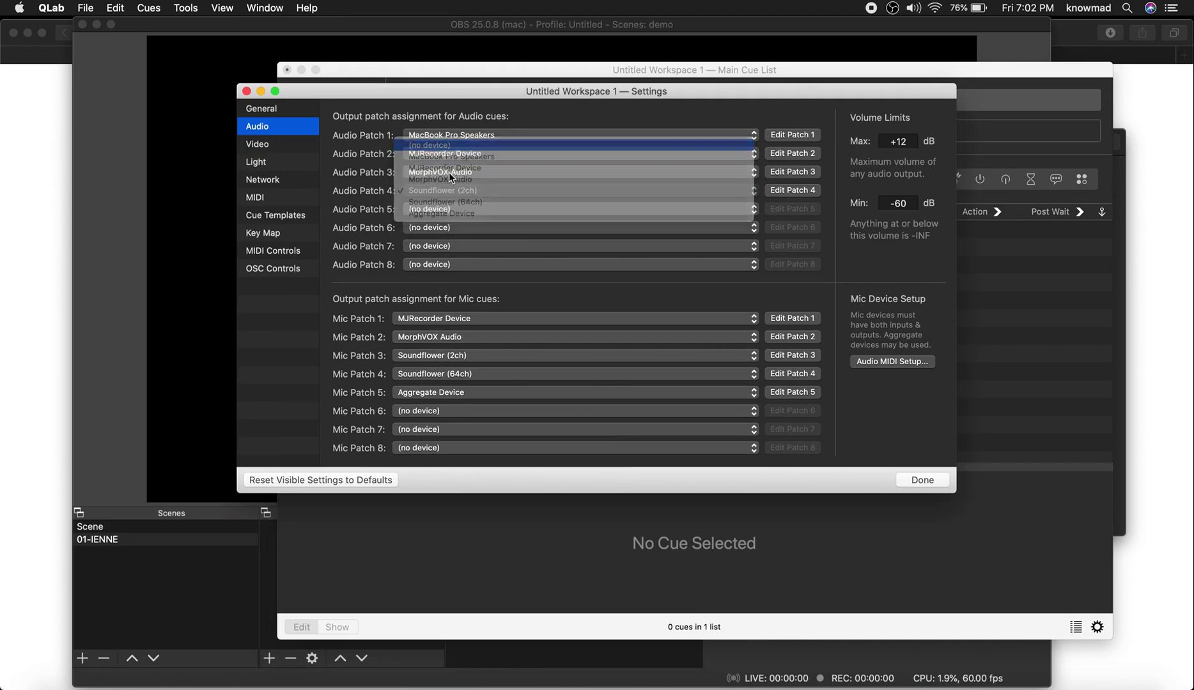
pyautogui.click(449, 172)
# Step: Set Audio Patch 2 to no device and route Audio Patch 1 to Soundflower (2ch)
pyautogui.click(447, 135)
pyautogui.click(447, 159)
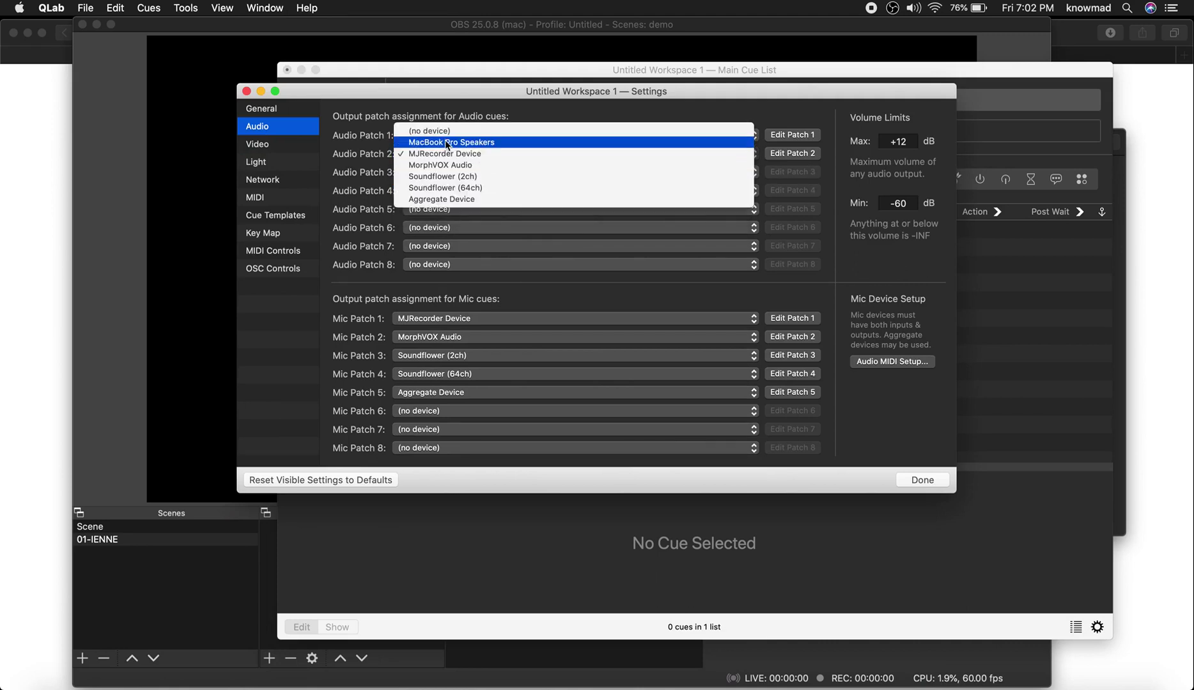
pyautogui.click(445, 140)
pyautogui.click(454, 155)
pyautogui.click(453, 139)
pyautogui.click(453, 135)
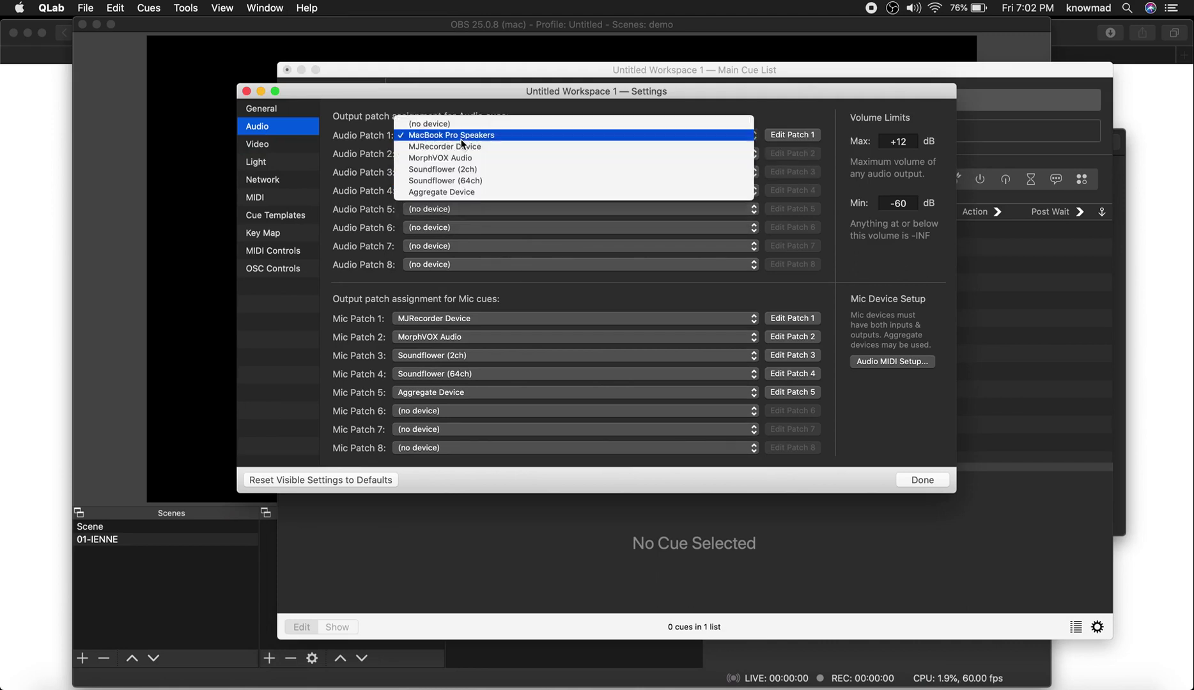
pyautogui.click(491, 170)
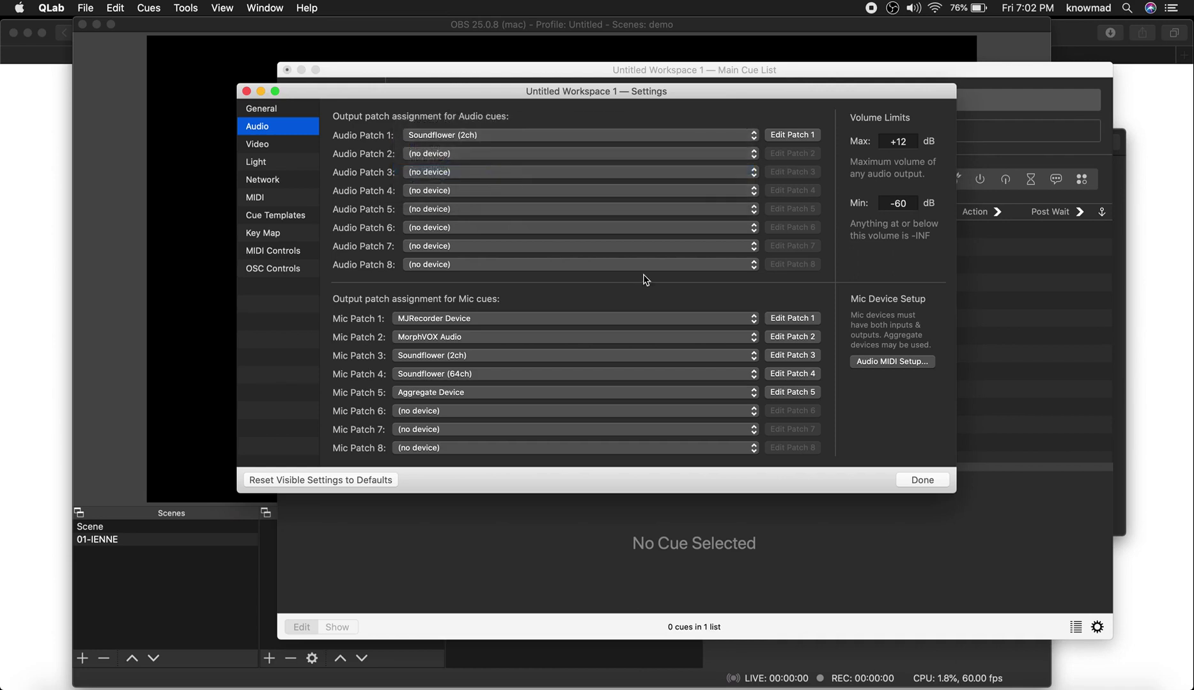
pyautogui.click(934, 483)
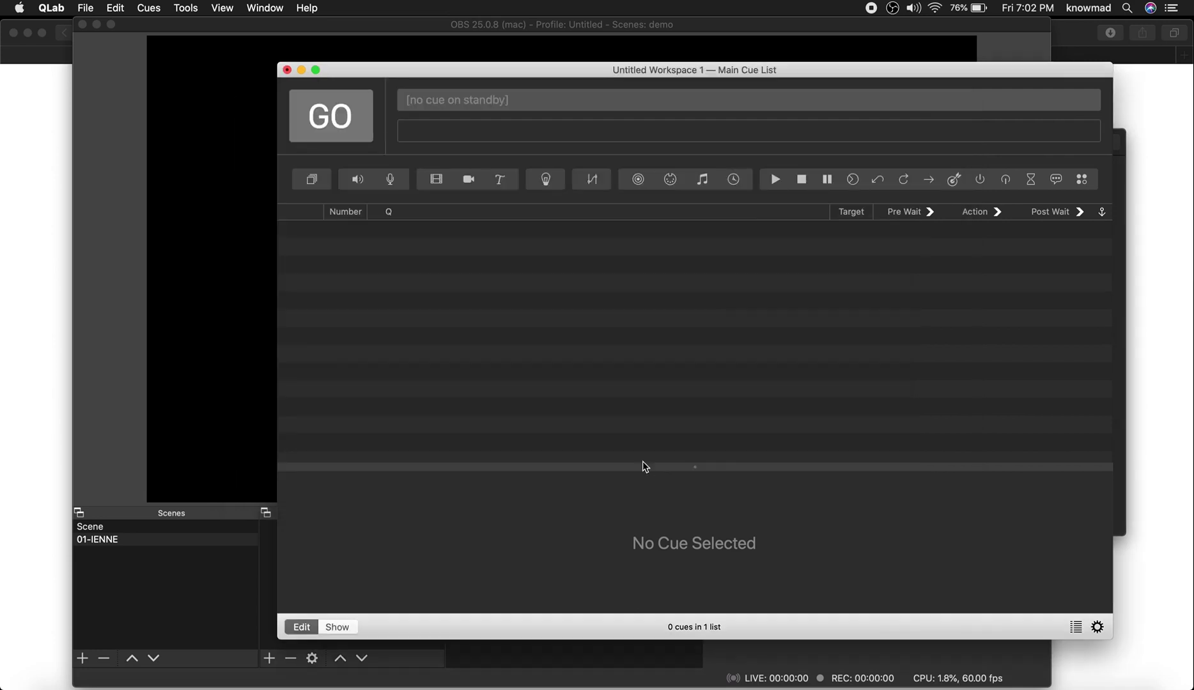
# Step: Add a Syphon Client source in OBS, then delete it again
pyautogui.click(252, 368)
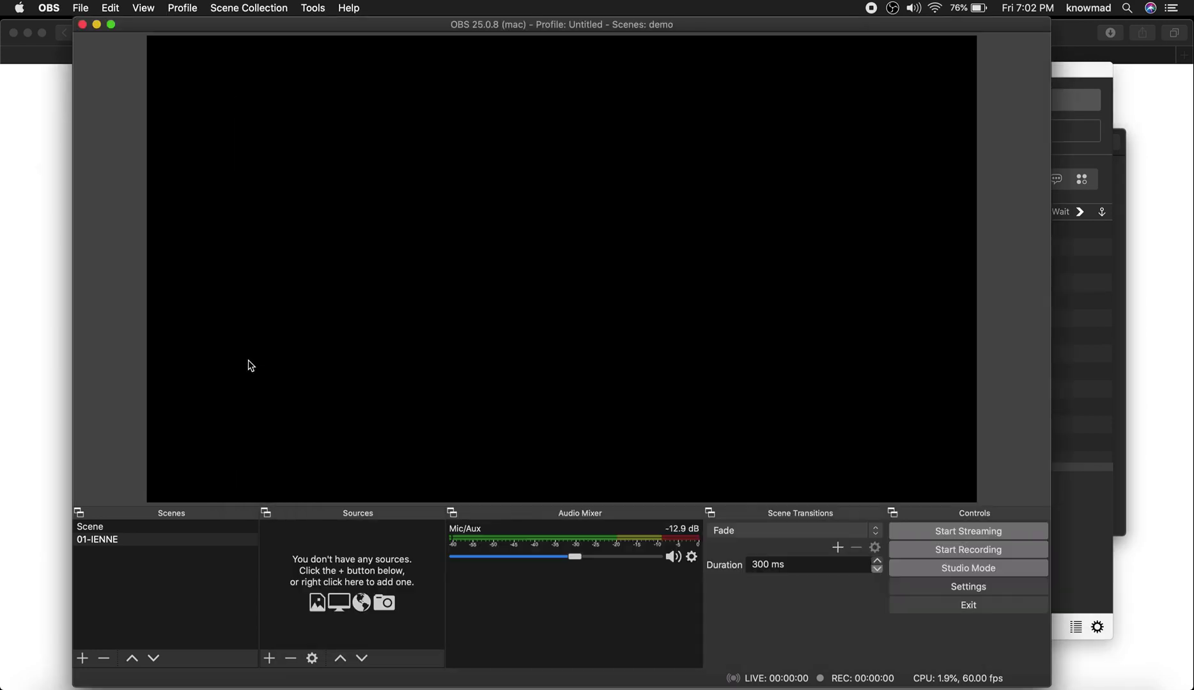
pyautogui.click(271, 659)
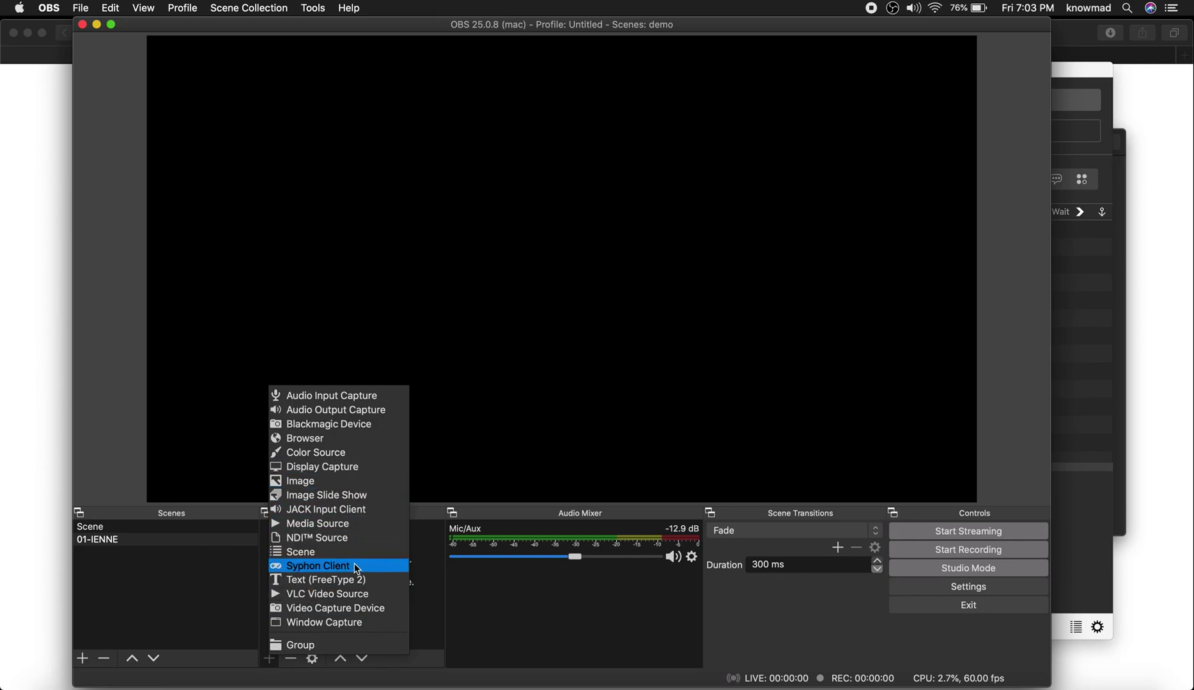
pyautogui.click(362, 567)
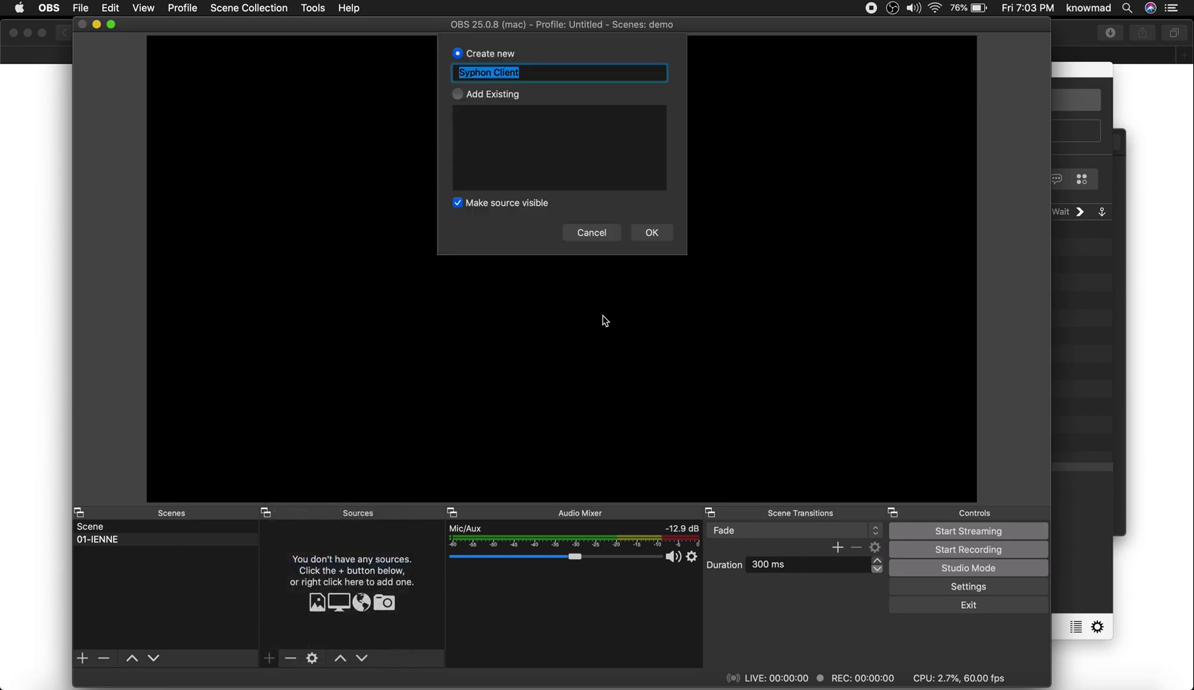
pyautogui.click(665, 230)
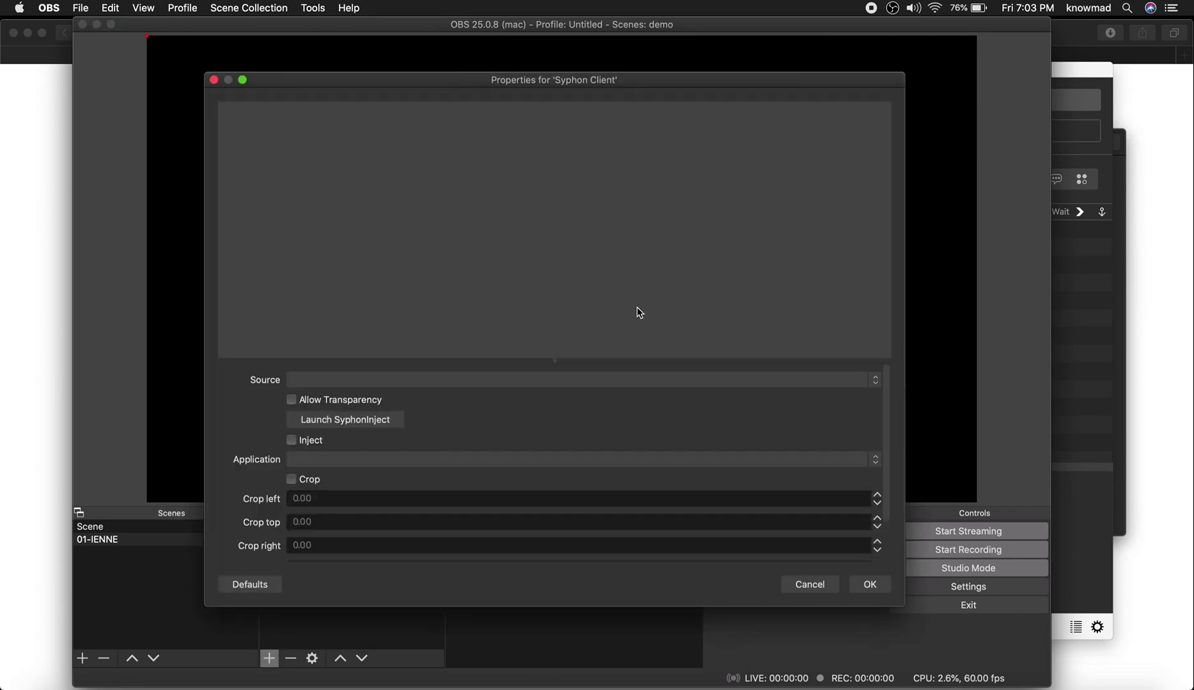
pyautogui.click(801, 587)
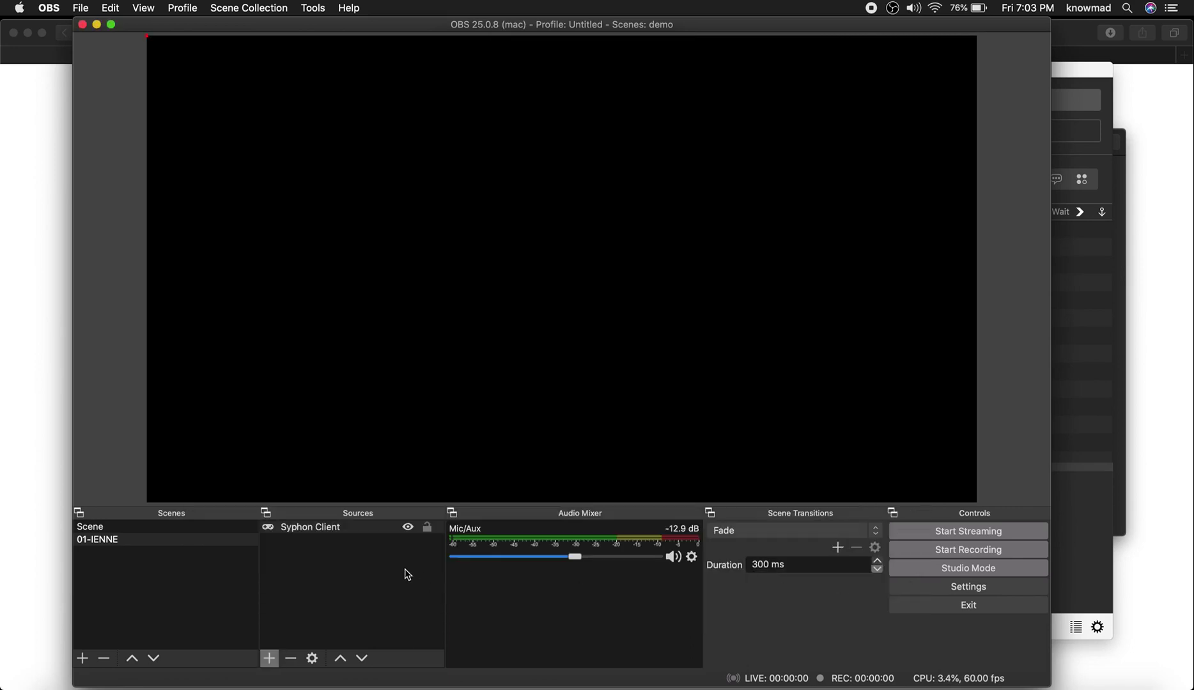
pyautogui.click(379, 533)
pyautogui.doubleClick(379, 533)
pyautogui.click(813, 584)
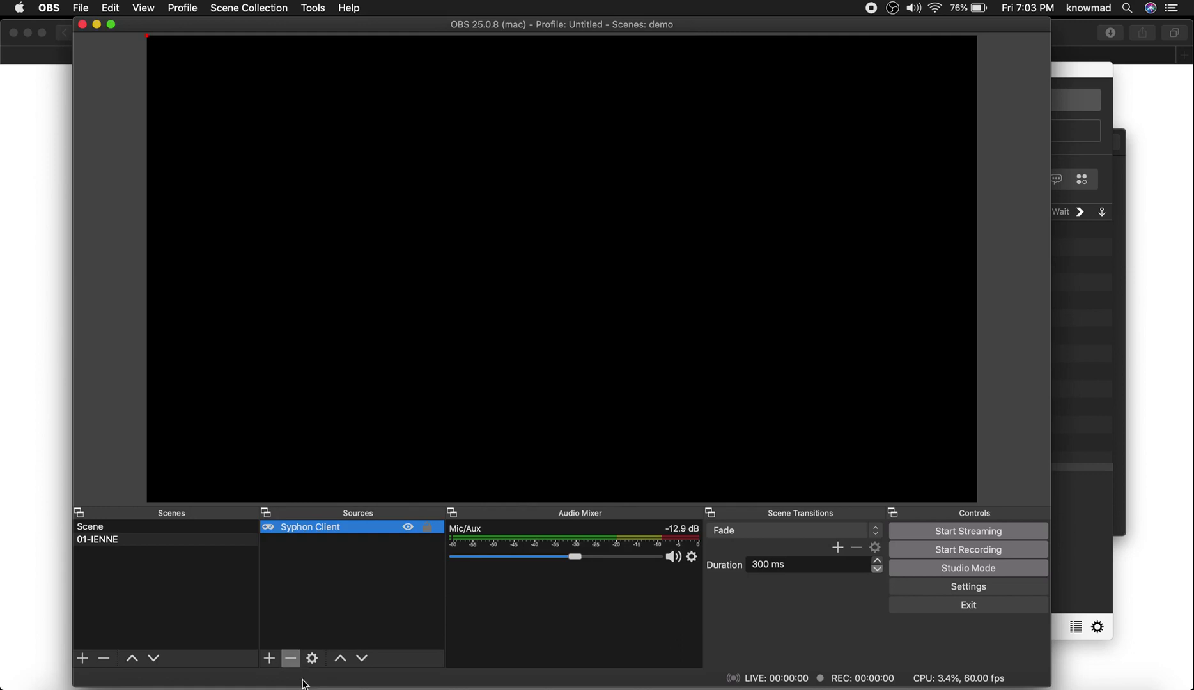
pyautogui.click(291, 658)
pyautogui.click(659, 369)
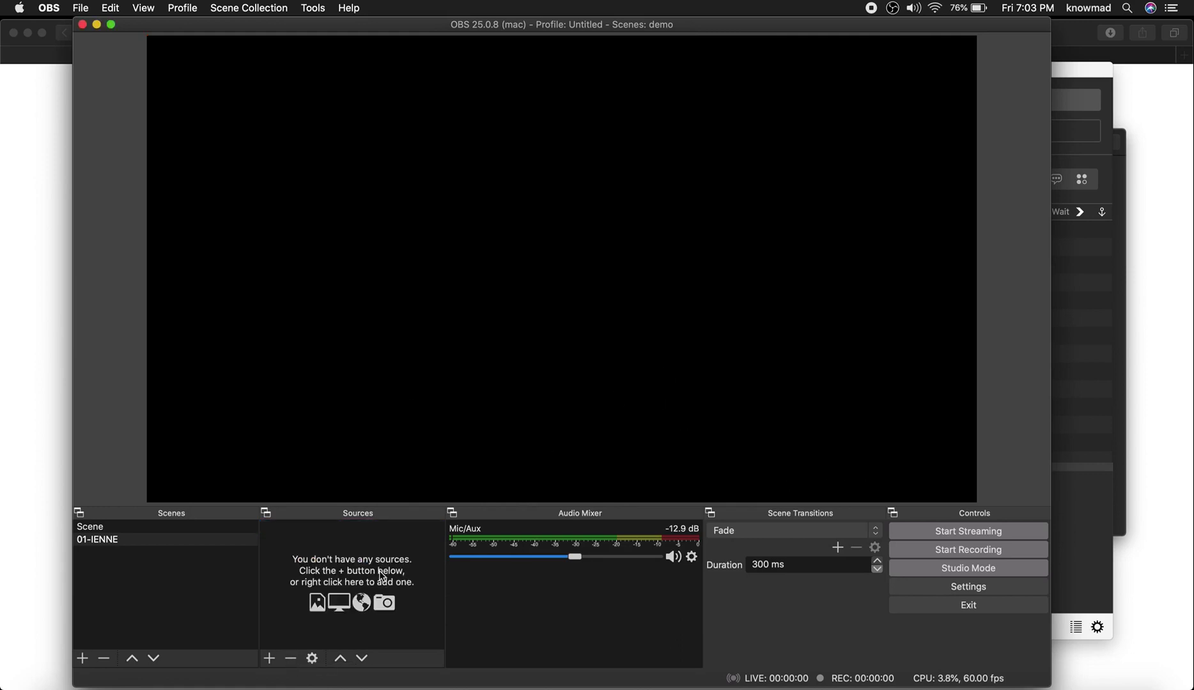
# Step: Re-add a Syphon Client source capturing QLab's Surface 1, then return to QLab
pyautogui.click(269, 659)
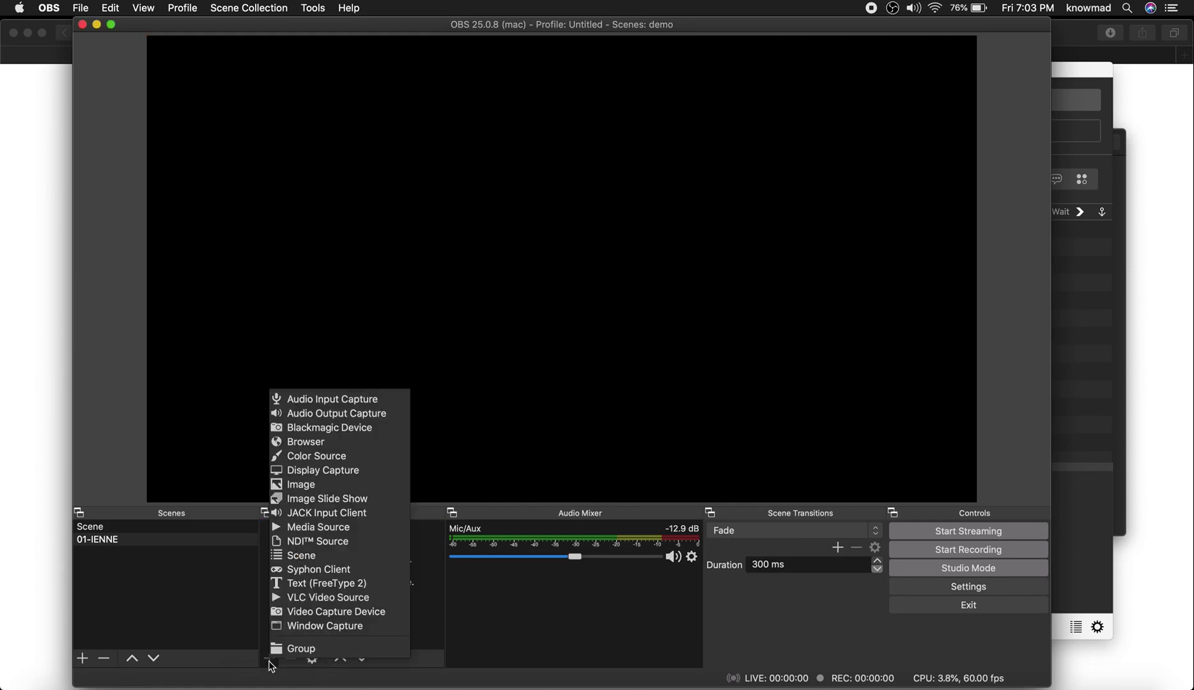
pyautogui.click(321, 570)
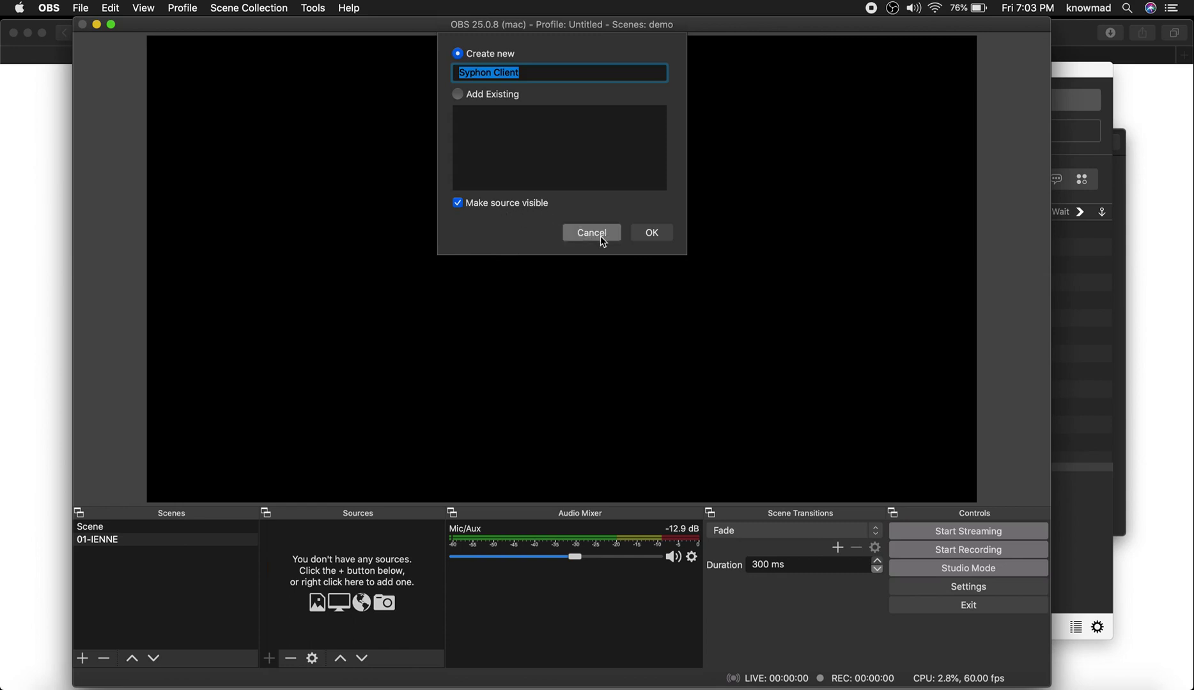
pyautogui.click(641, 234)
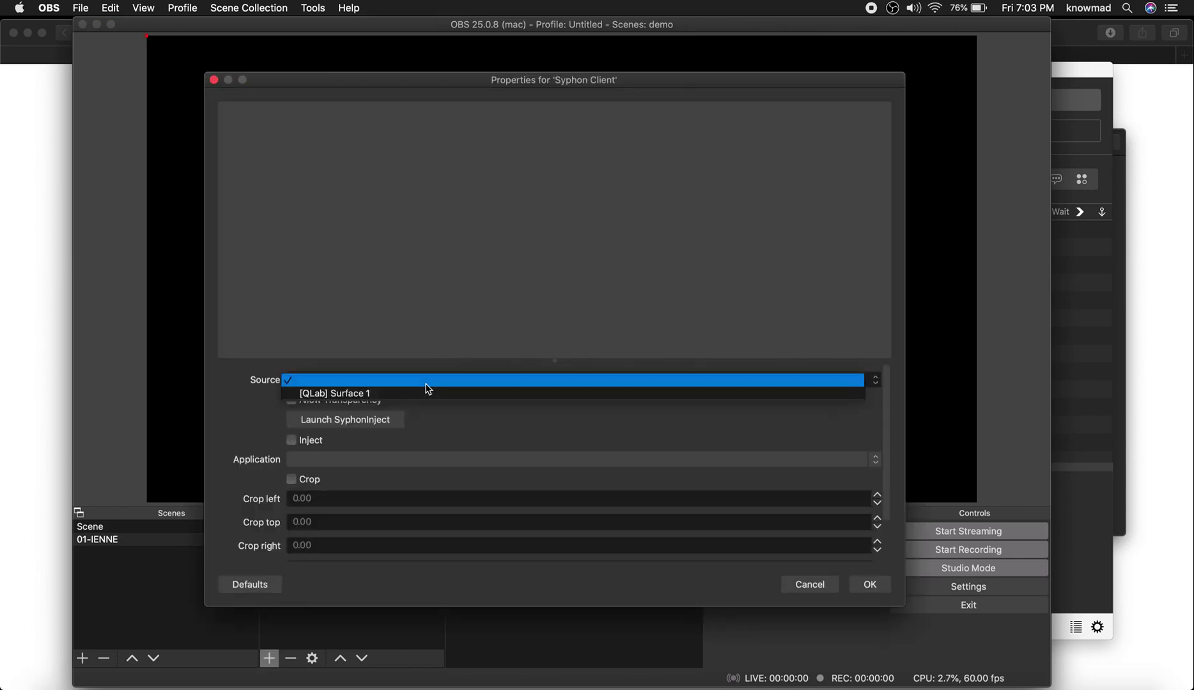
pyautogui.click(439, 393)
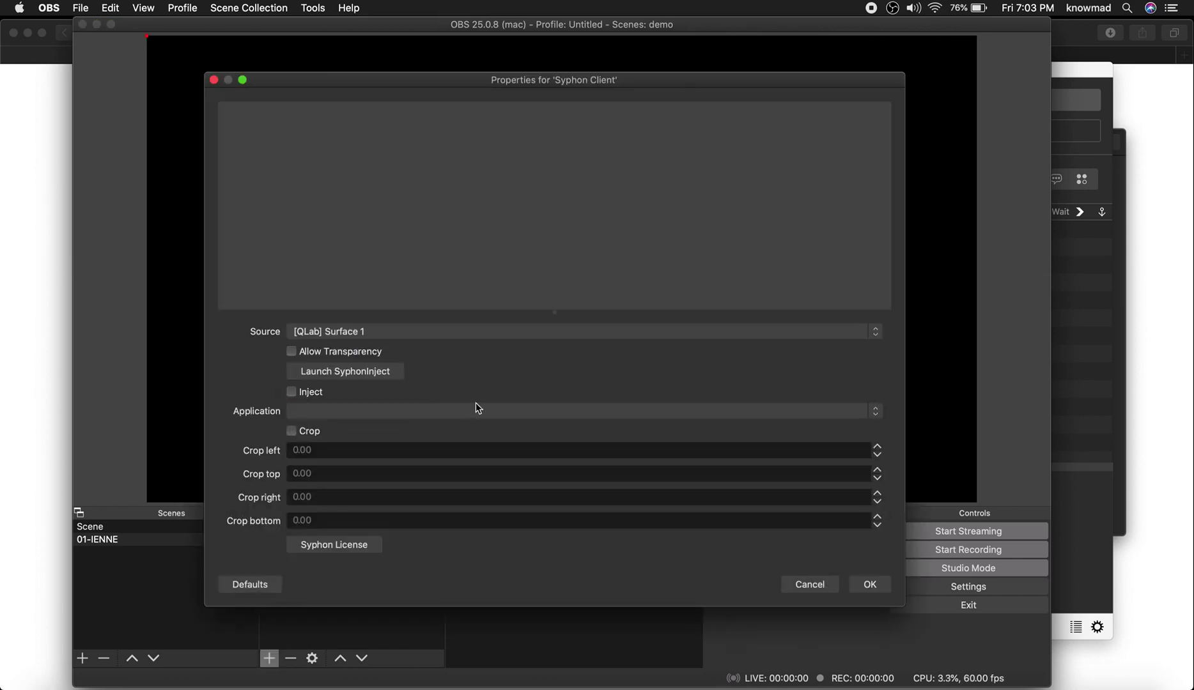
pyautogui.click(885, 586)
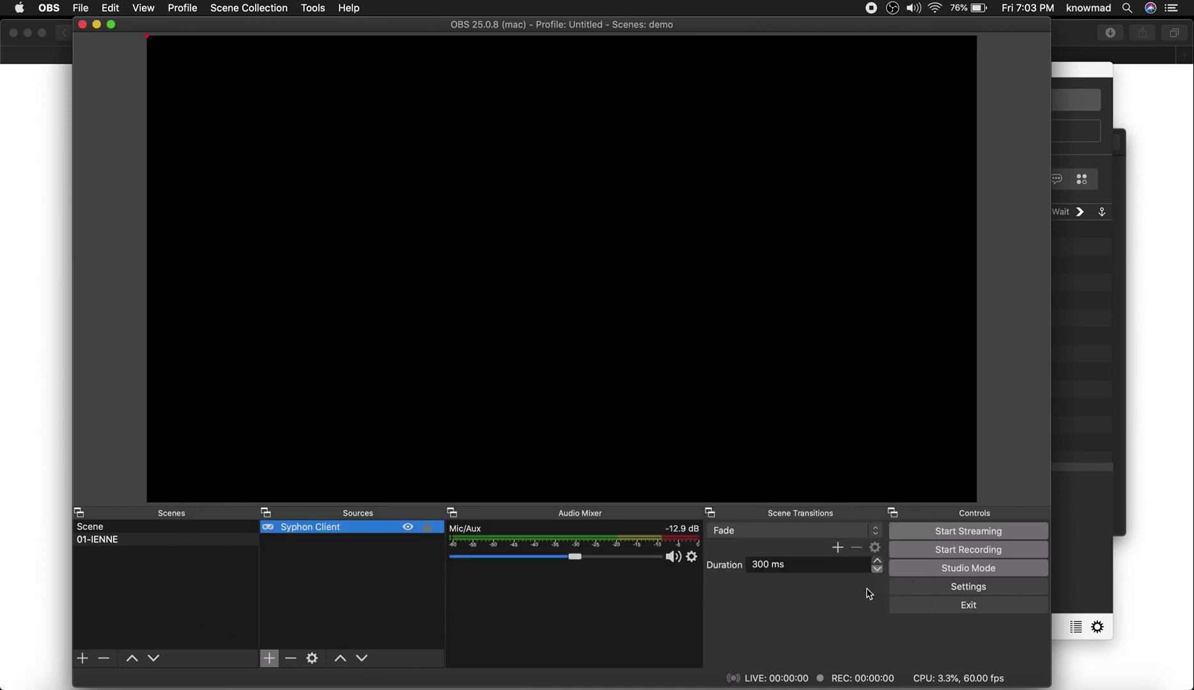
pyautogui.click(1100, 414)
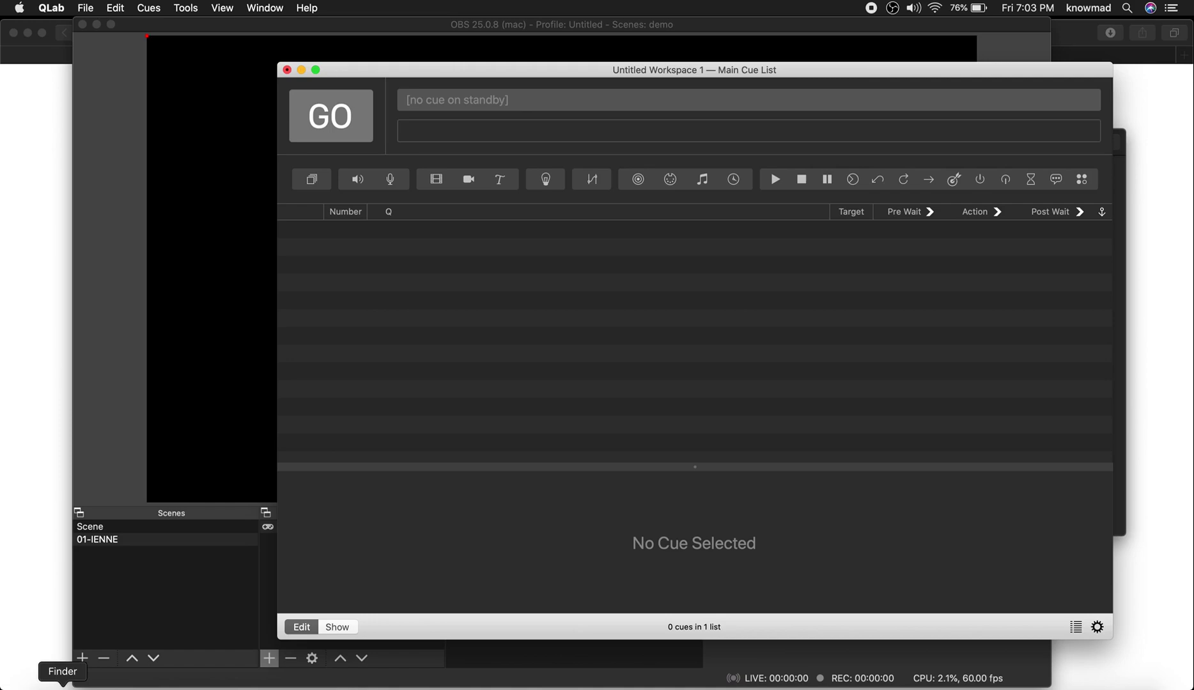
# Step: Drag A Hip Hop.wav and loop1.mp4 from the demo folder into the cue list, video first
pyautogui.click(62, 686)
pyautogui.click(155, 261)
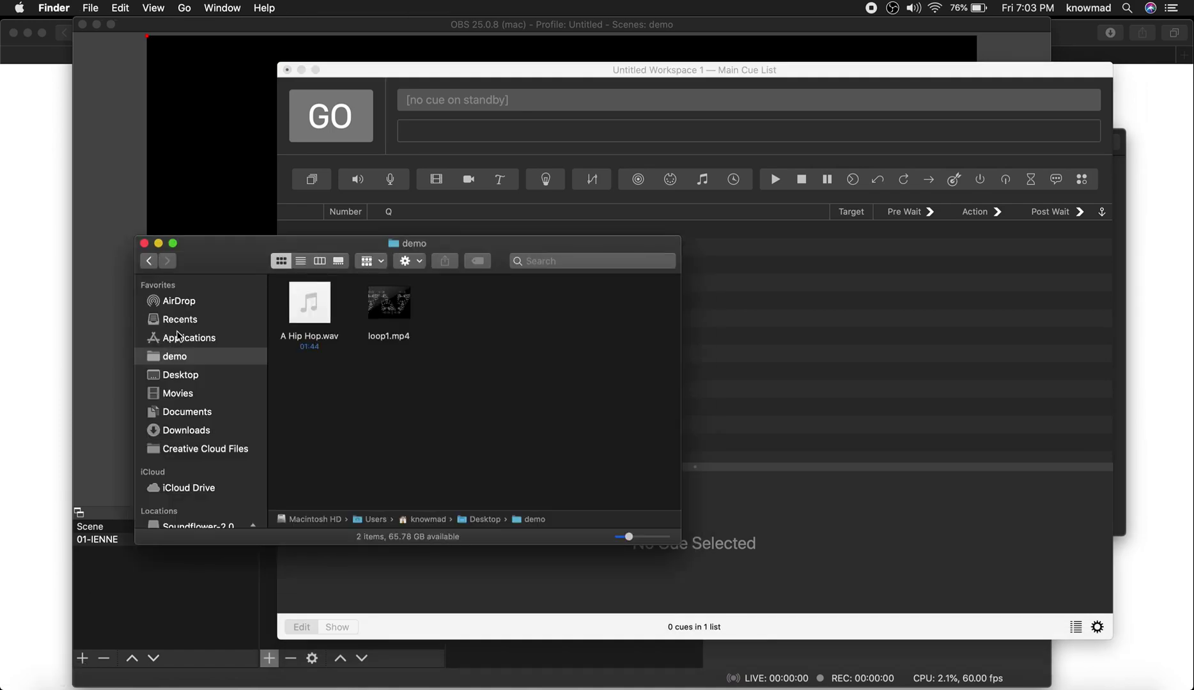
pyautogui.moveTo(425, 364); pyautogui.dragTo(804, 346)
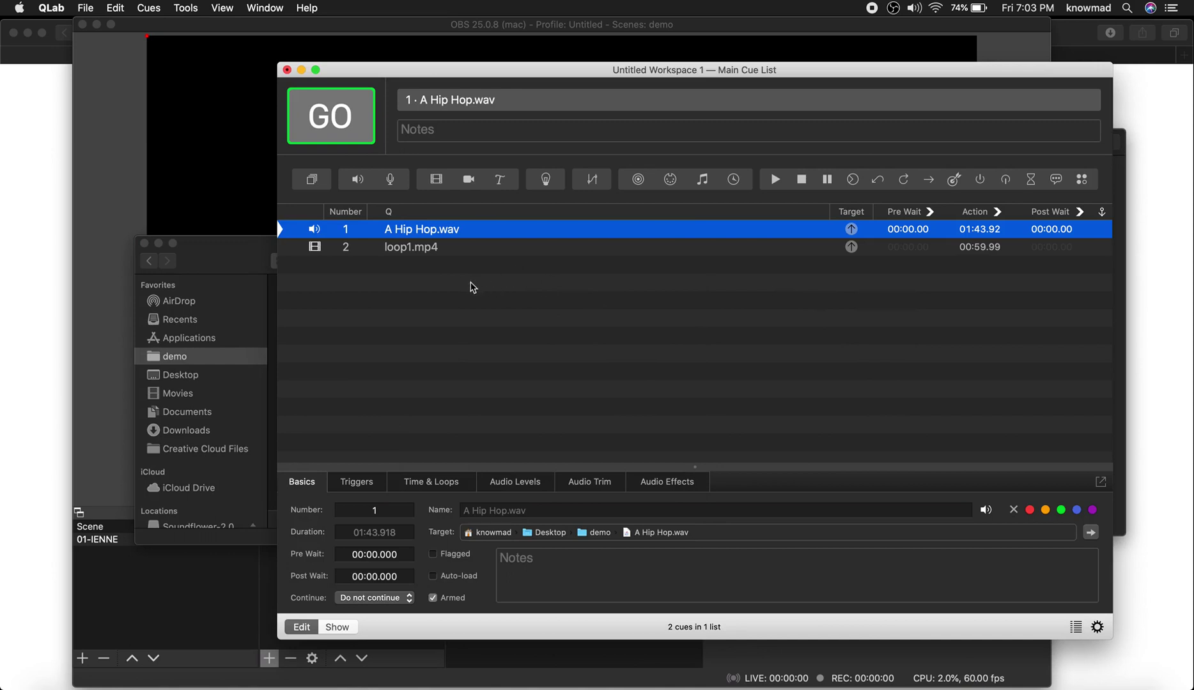
pyautogui.moveTo(457, 240); pyautogui.dragTo(453, 269)
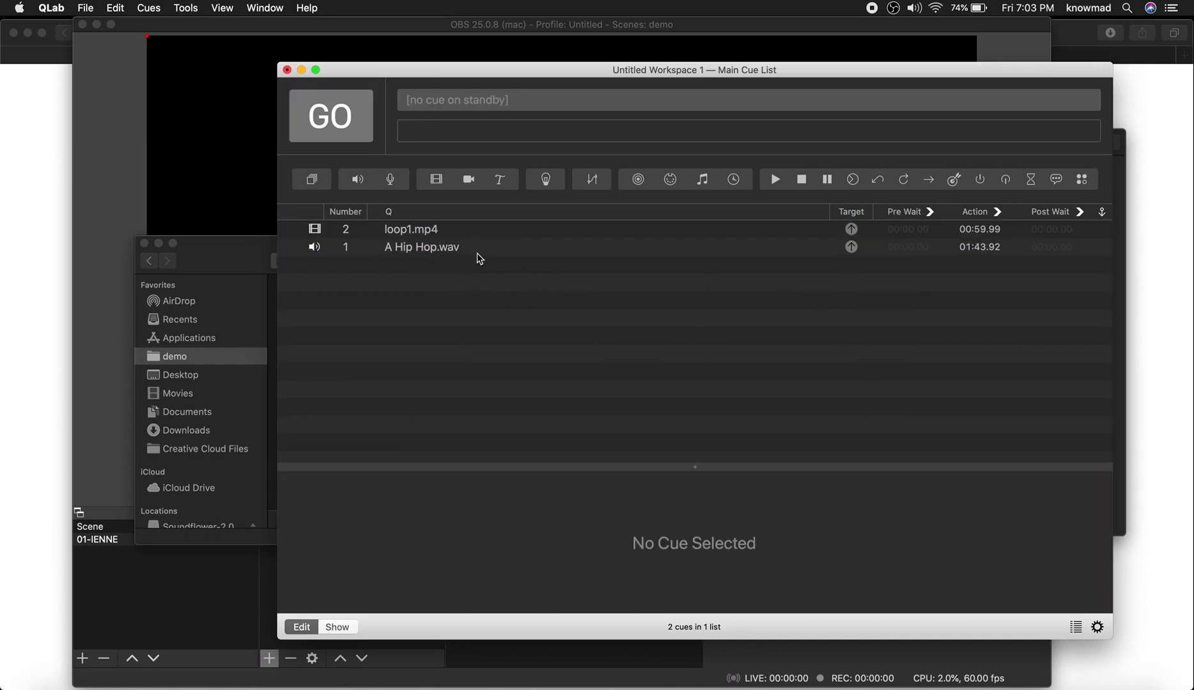
# Step: Confirm loop1.mp4 uses Surface 1 and A Hip Hop.wav outputs to Soundflower (2ch)
pyautogui.click(447, 237)
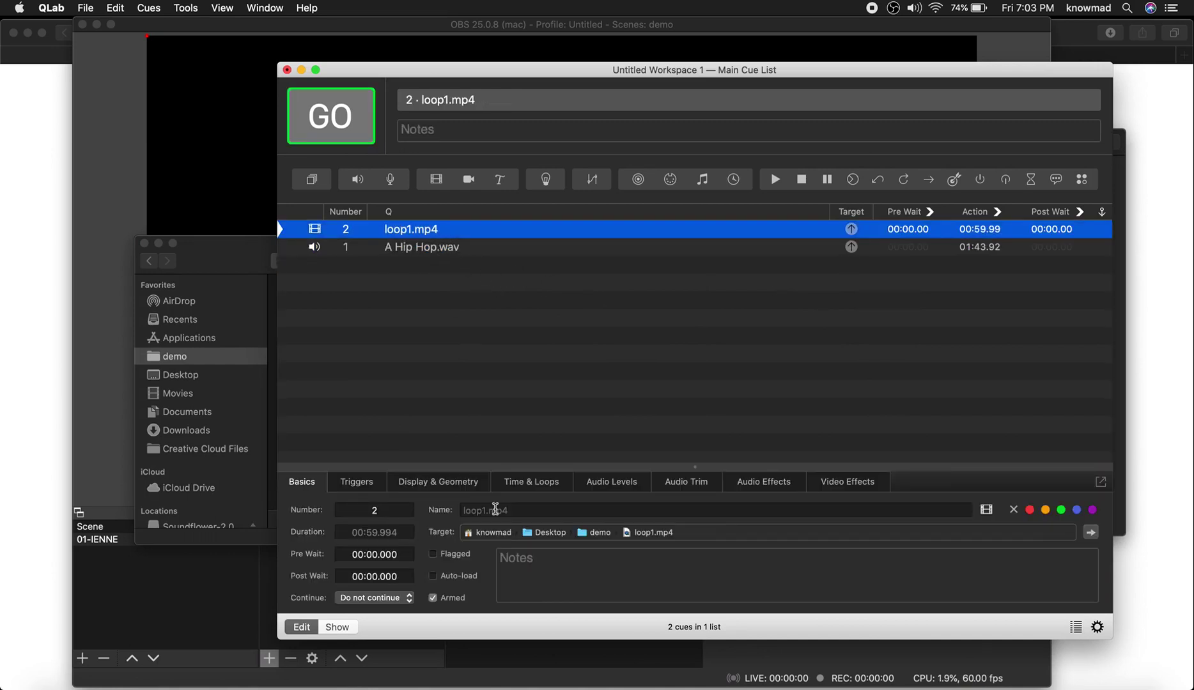
pyautogui.click(469, 491)
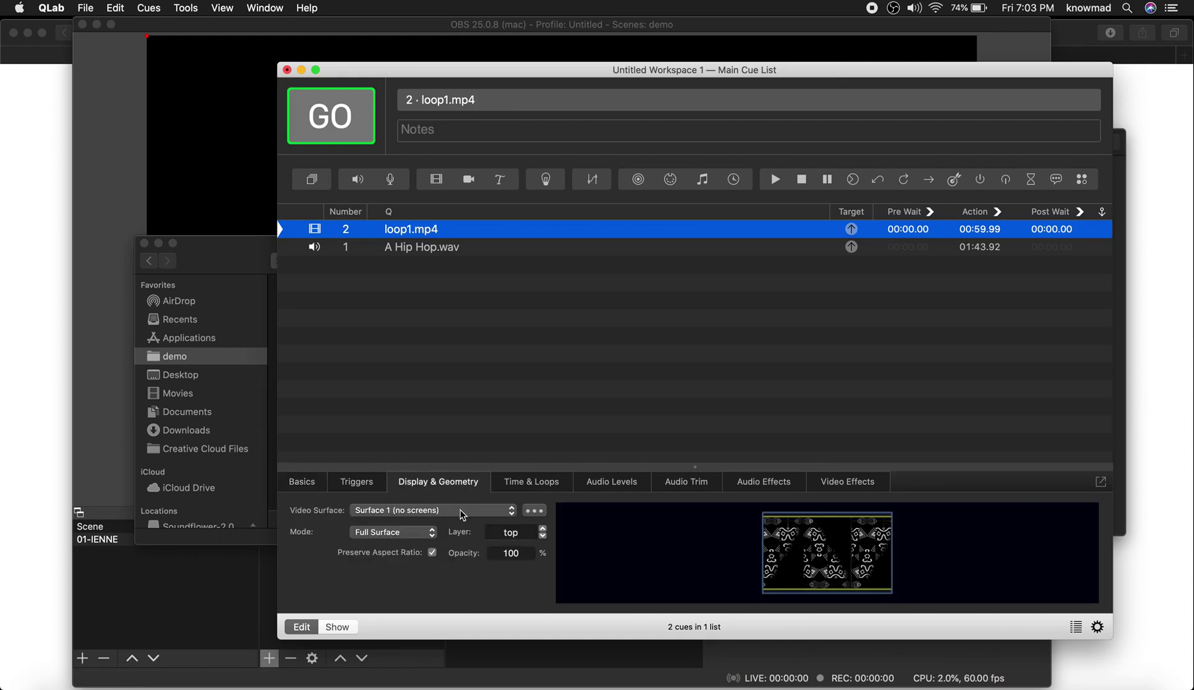
pyautogui.click(461, 511)
pyautogui.click(460, 510)
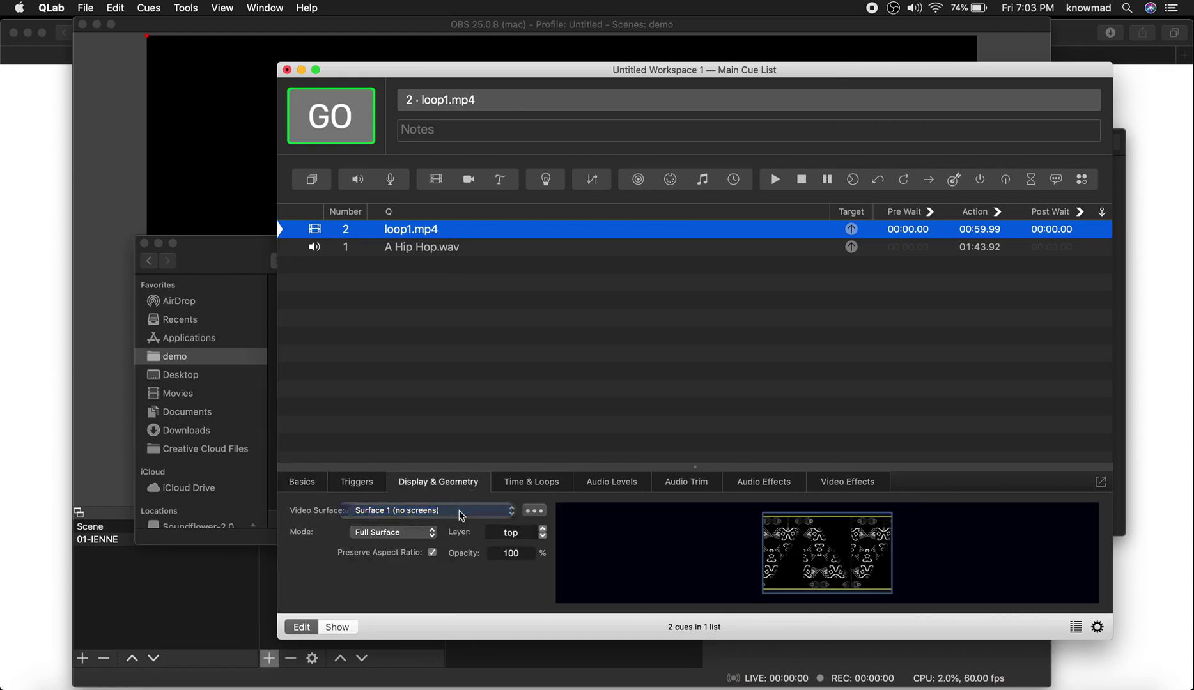
pyautogui.click(453, 252)
pyautogui.click(524, 487)
pyautogui.click(422, 523)
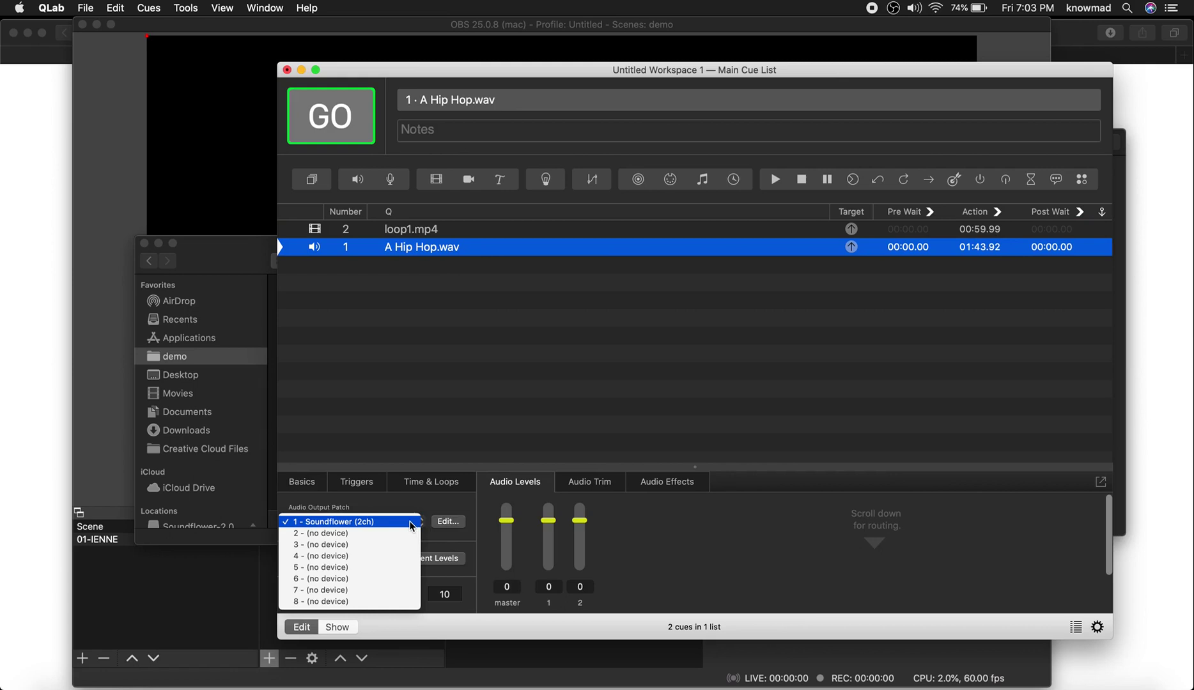
pyautogui.click(388, 523)
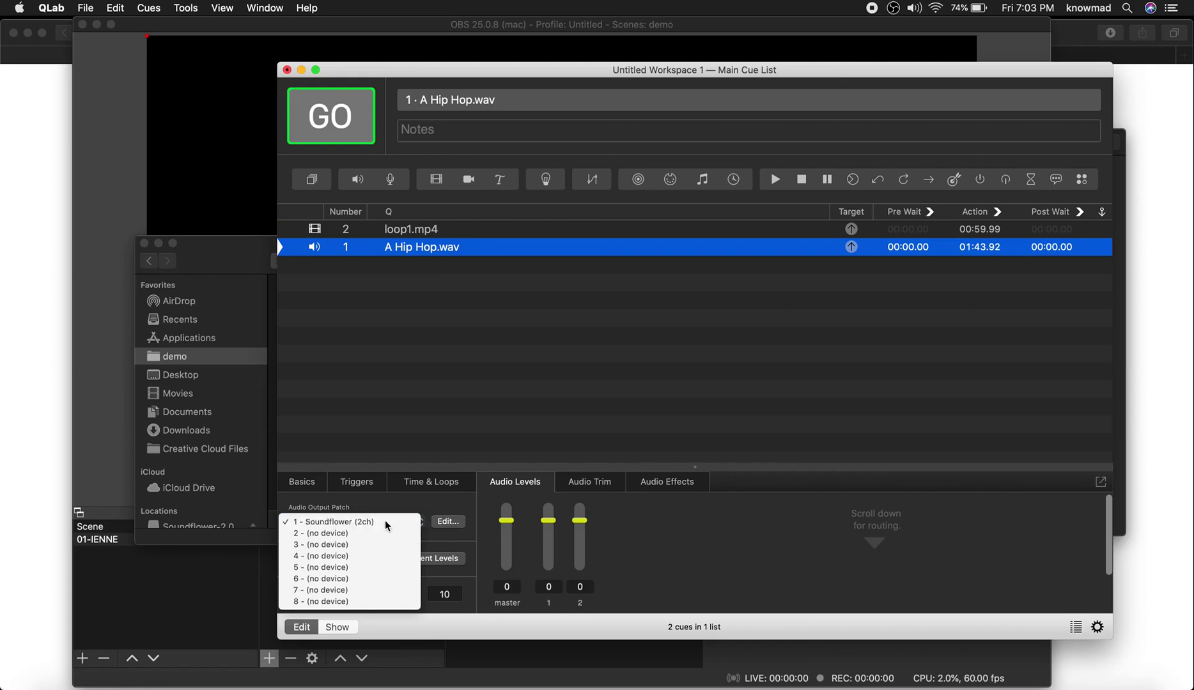
# Step: Group both cues into one group cue set to start all children simultaneously
pyautogui.keyDown('shift'); pyautogui.click(483, 234); pyautogui.keyUp('shift')
pyautogui.press('super+0')
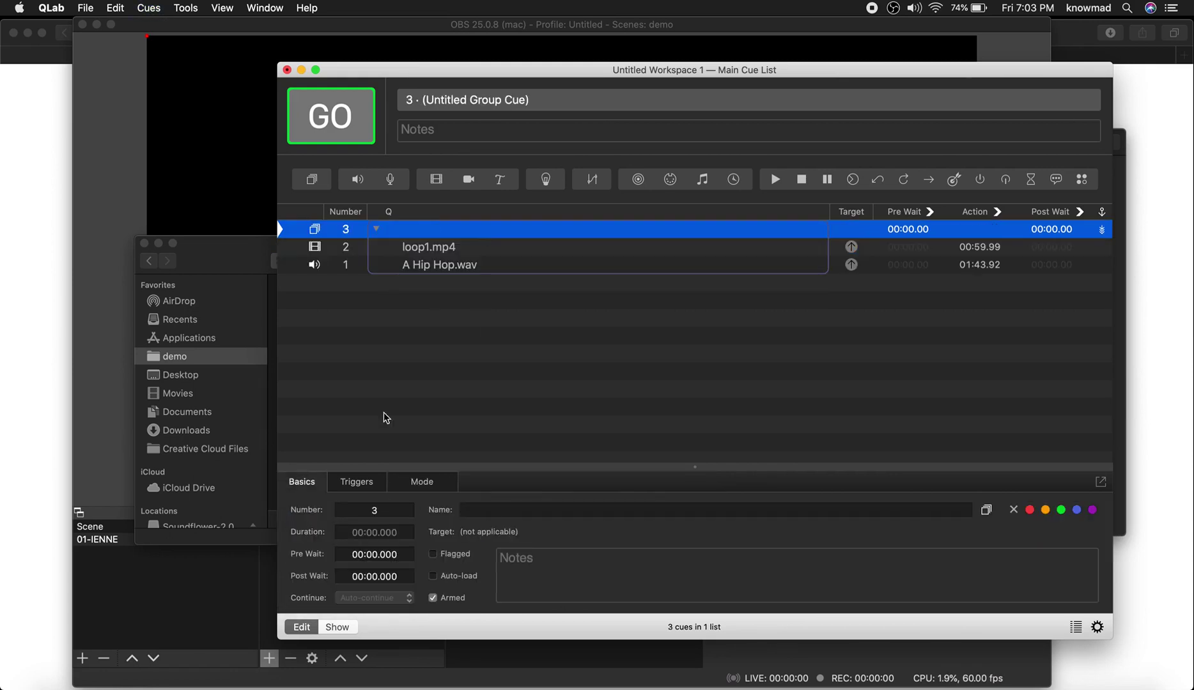
pyautogui.click(405, 483)
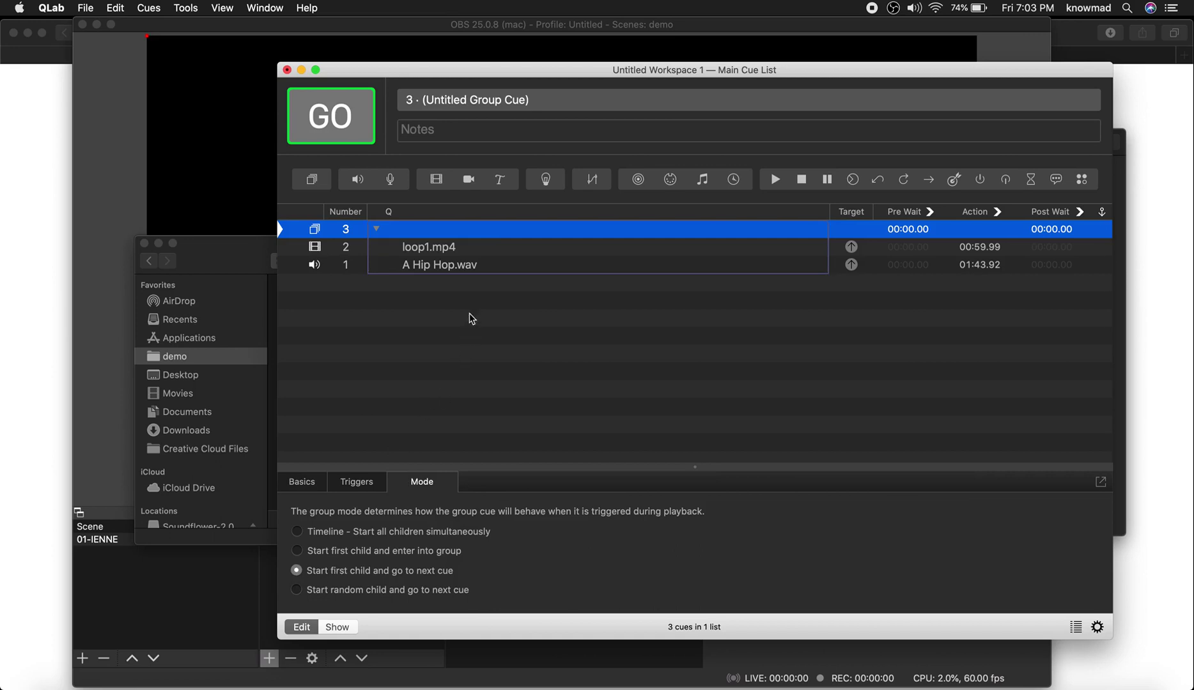
pyautogui.click(325, 537)
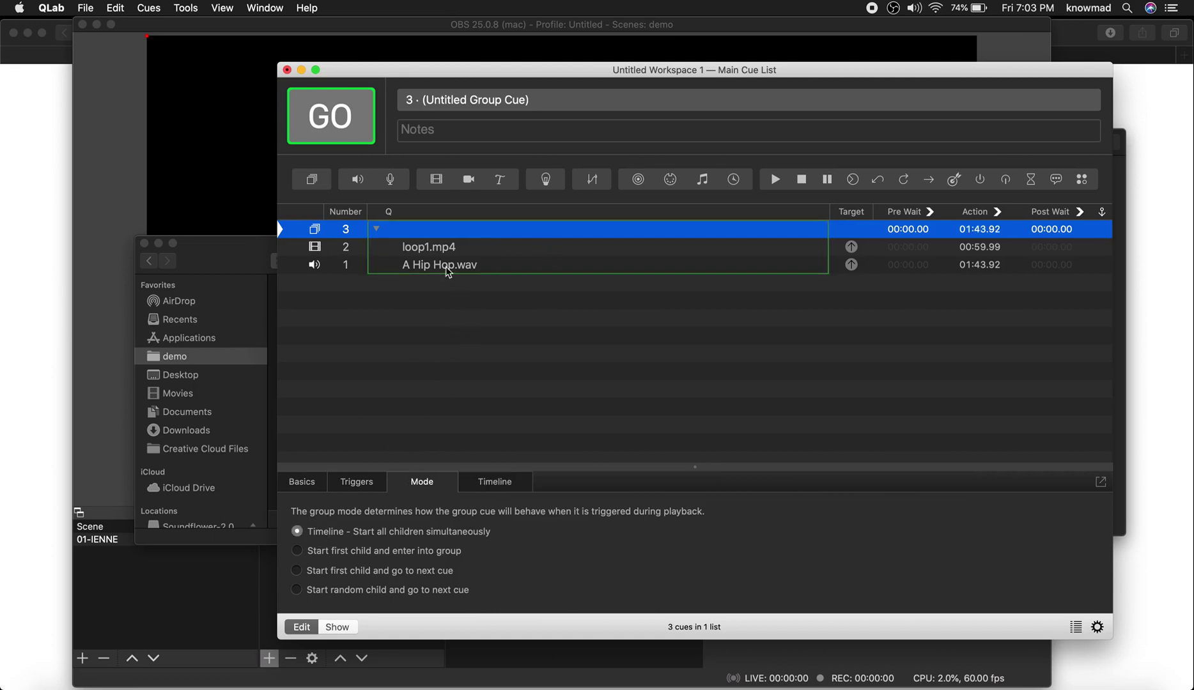
pyautogui.click(443, 252)
pyautogui.click(513, 481)
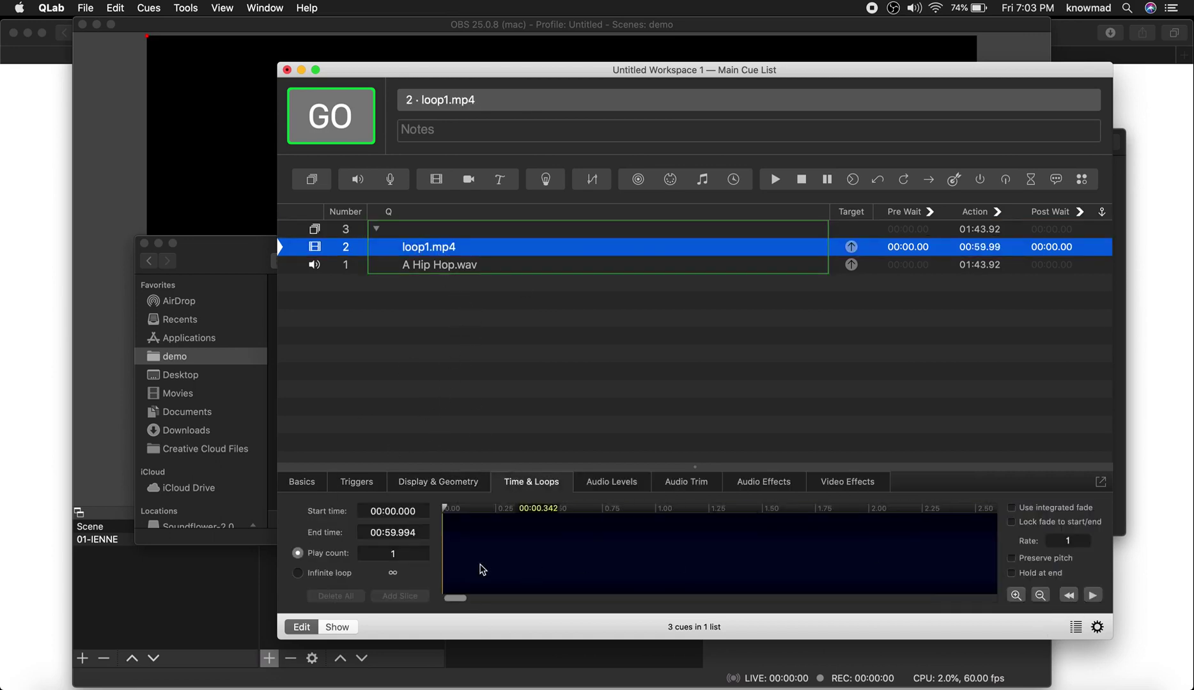
# Step: Play the group cue and start streaming to Facebook from OBS
pyautogui.click(478, 228)
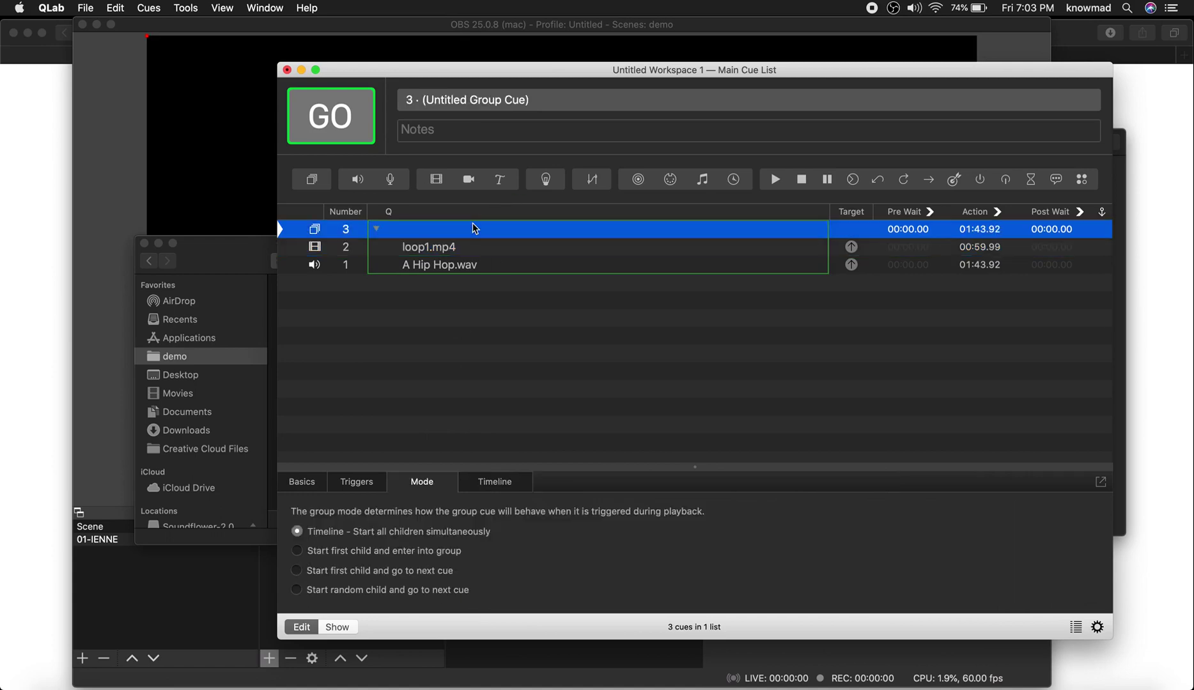
pyautogui.press('space')
pyautogui.click(274, 249)
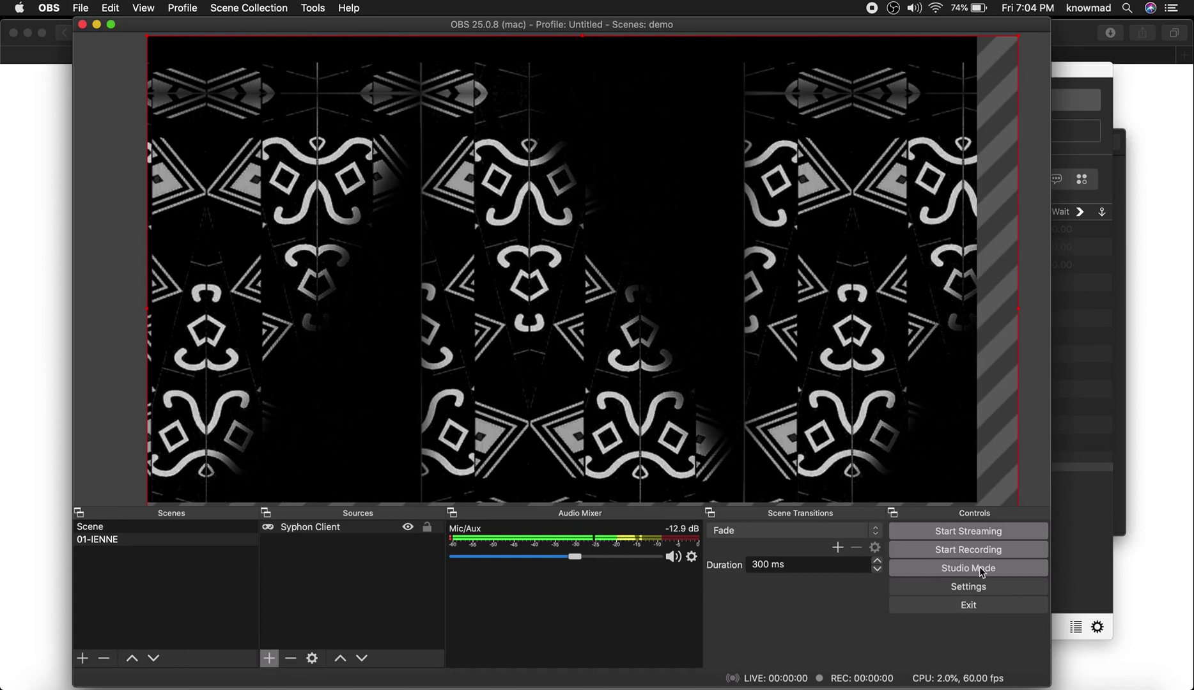
pyautogui.click(995, 534)
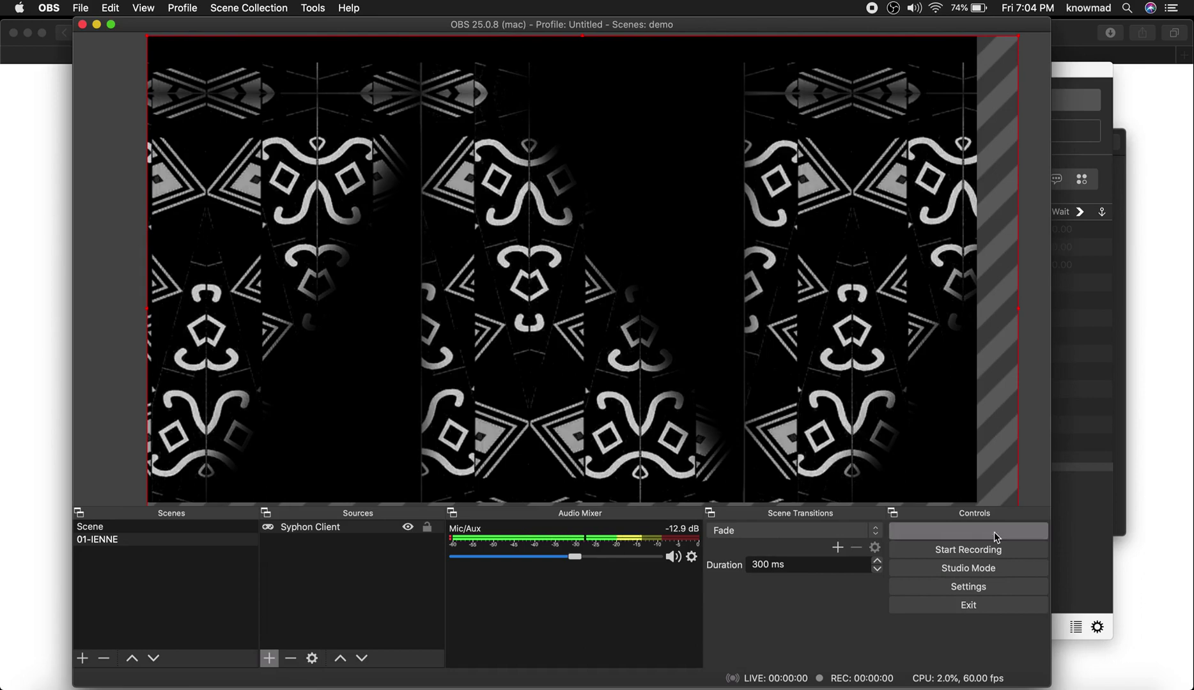
# Step: Check the patterned video in Live Producer's expanded preview, then raise OBS's Mic/Aux level
pyautogui.click(194, 688)
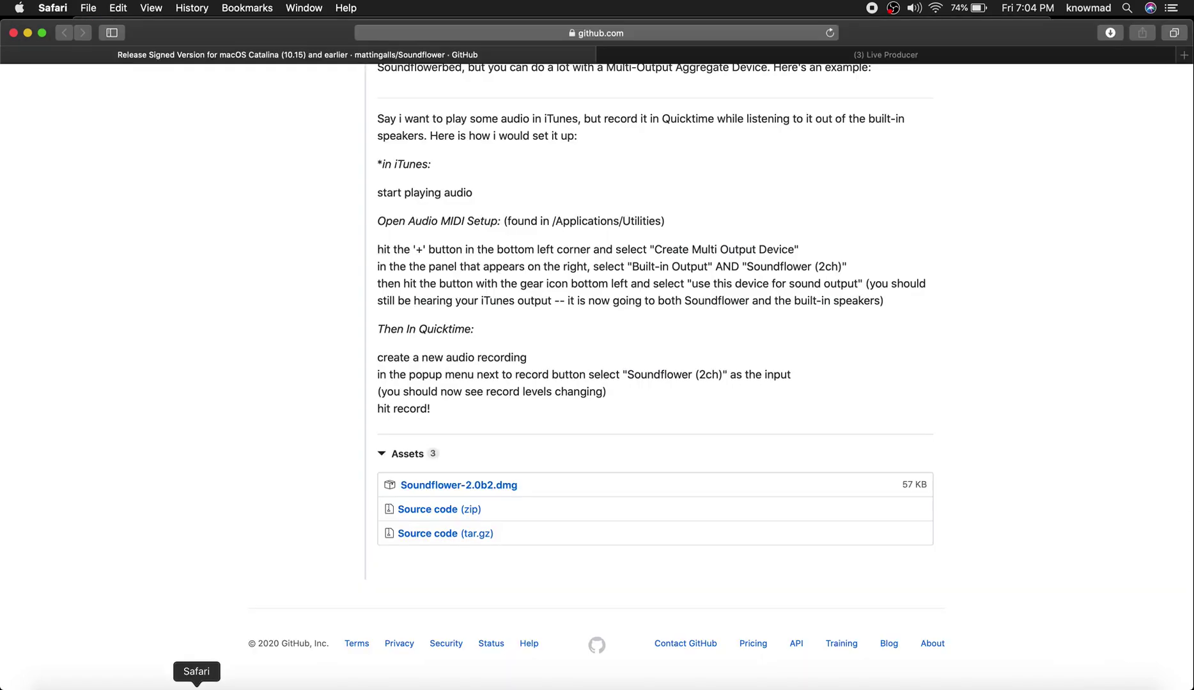
pyautogui.click(680, 54)
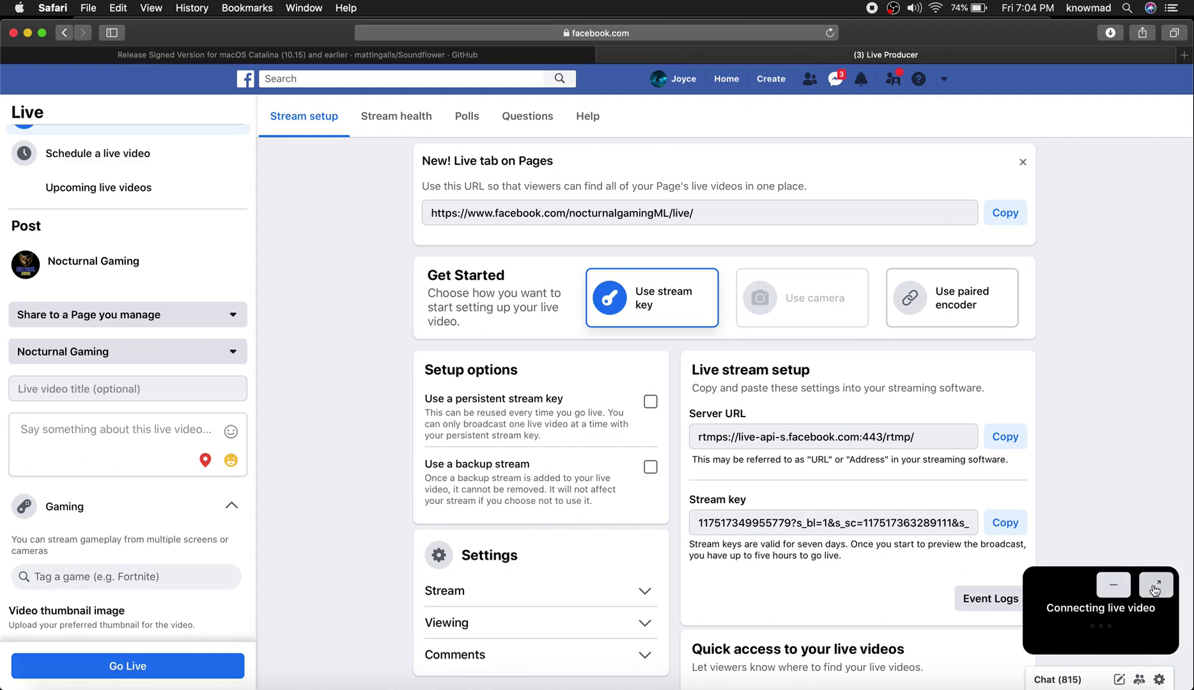
pyautogui.click(1148, 583)
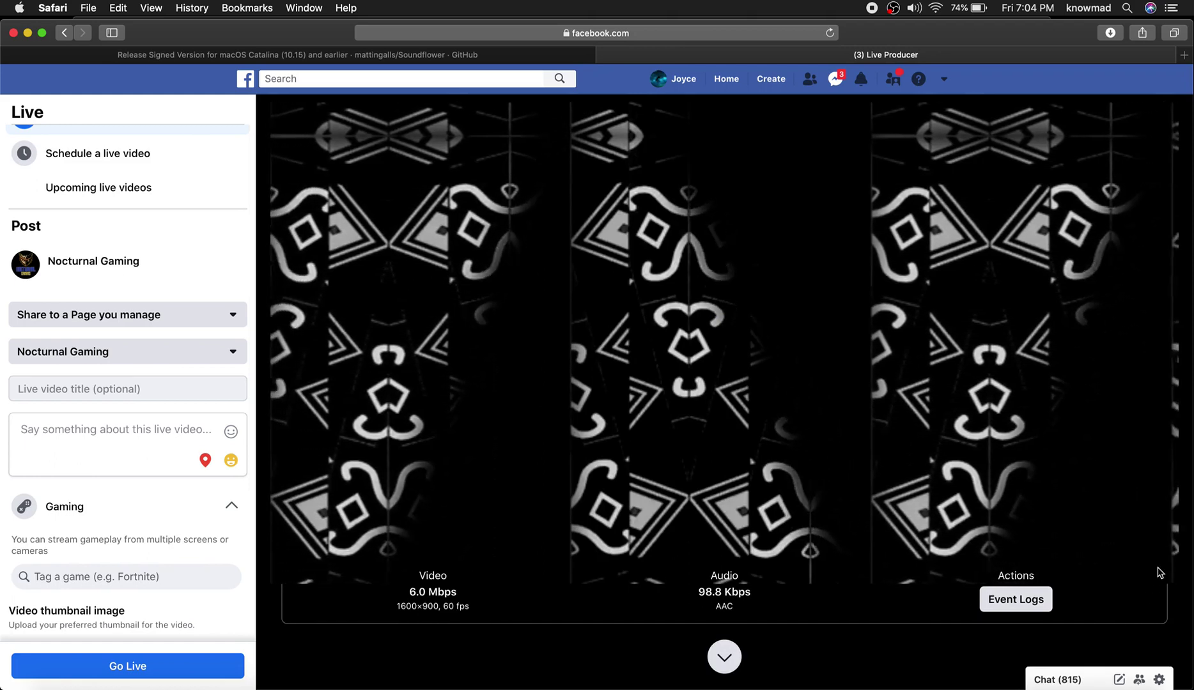
pyautogui.click(721, 655)
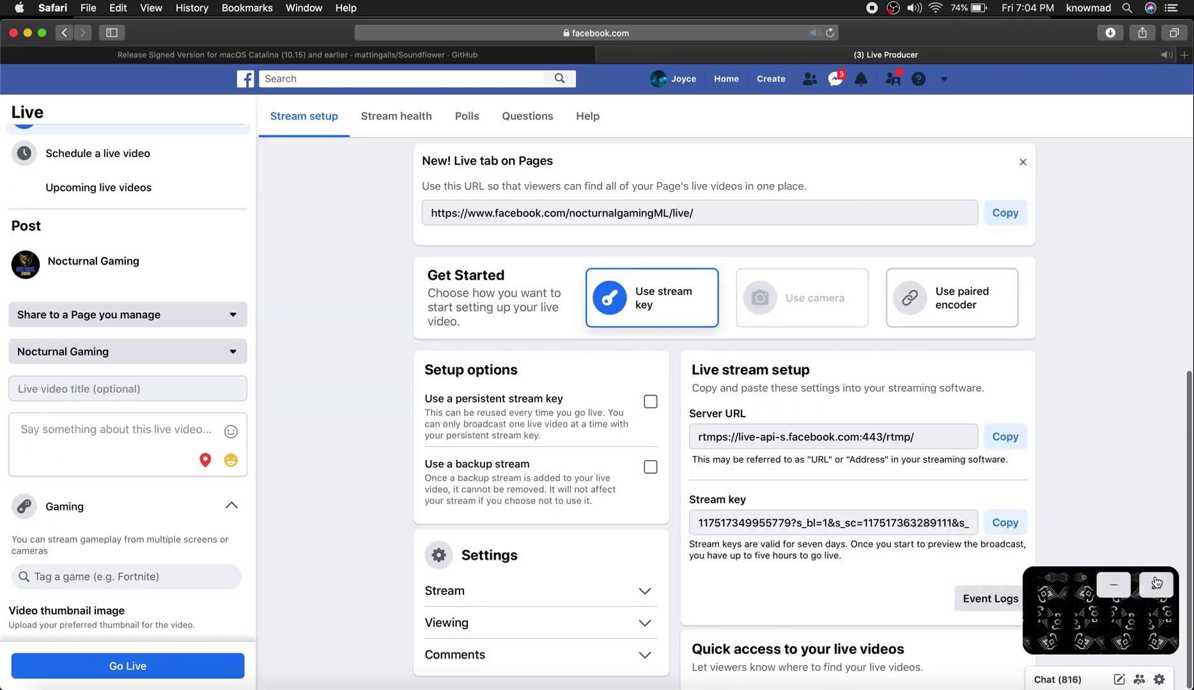
pyautogui.click(1157, 587)
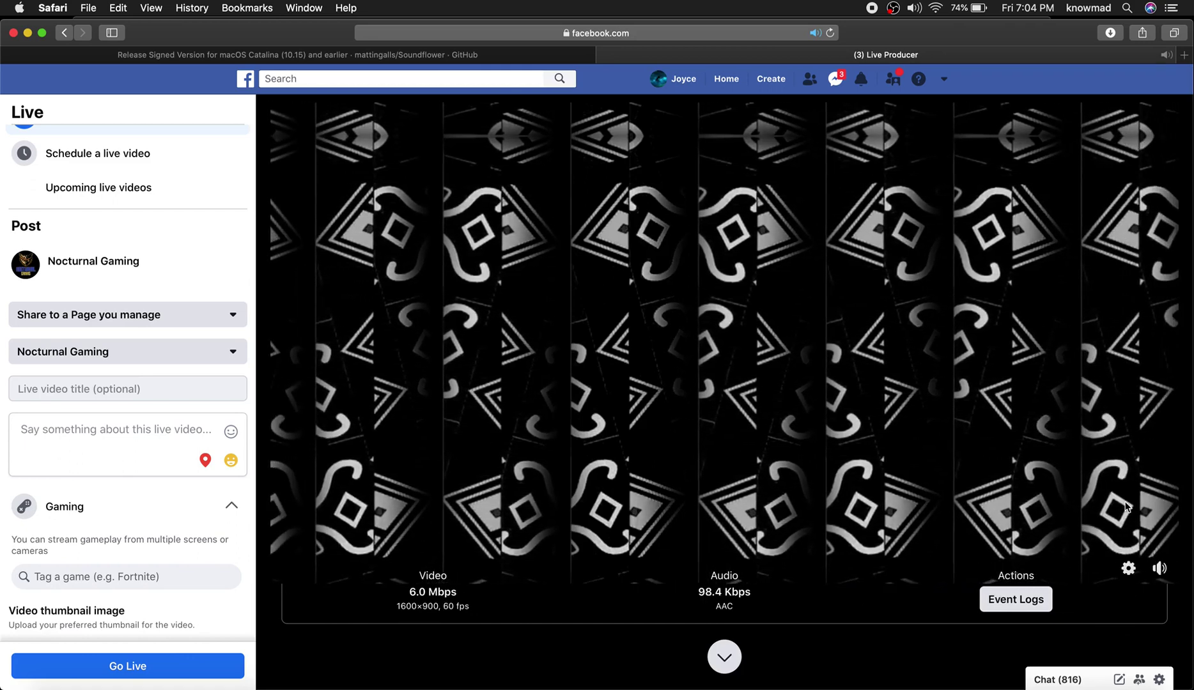
pyautogui.click(726, 665)
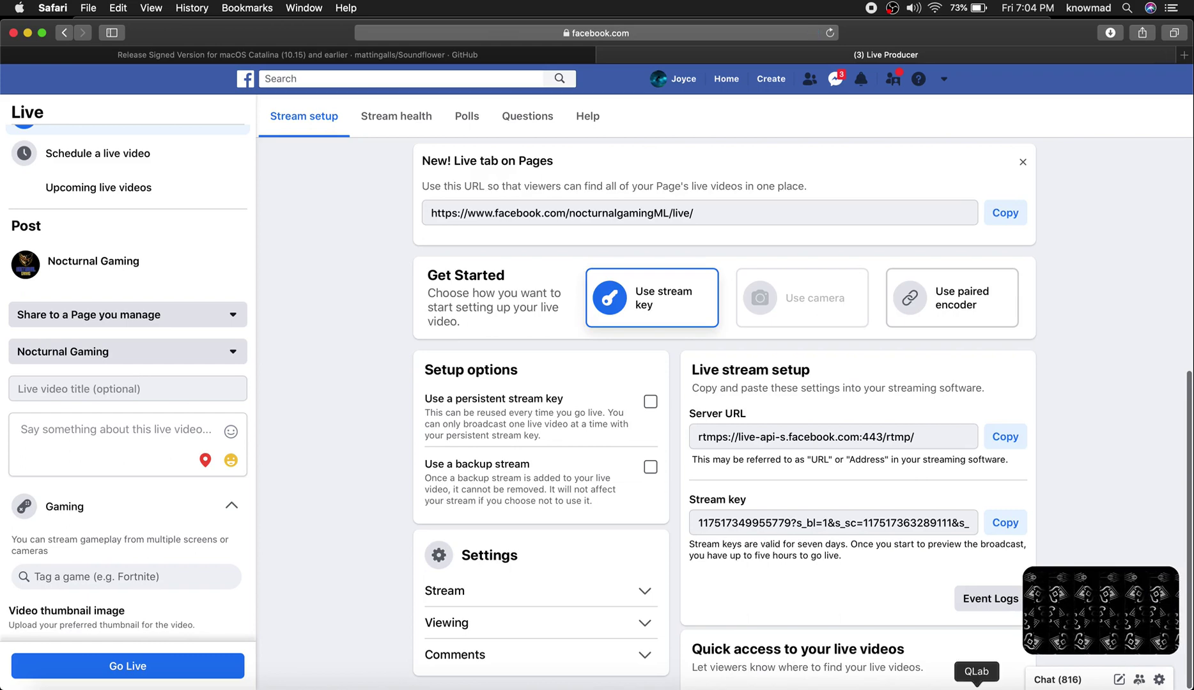
pyautogui.click(842, 687)
pyautogui.moveTo(575, 557); pyautogui.dragTo(609, 557)
# Step: Review the A Hip Hop.wav cue and raise its master level to about -4.2
pyautogui.click(1042, 684)
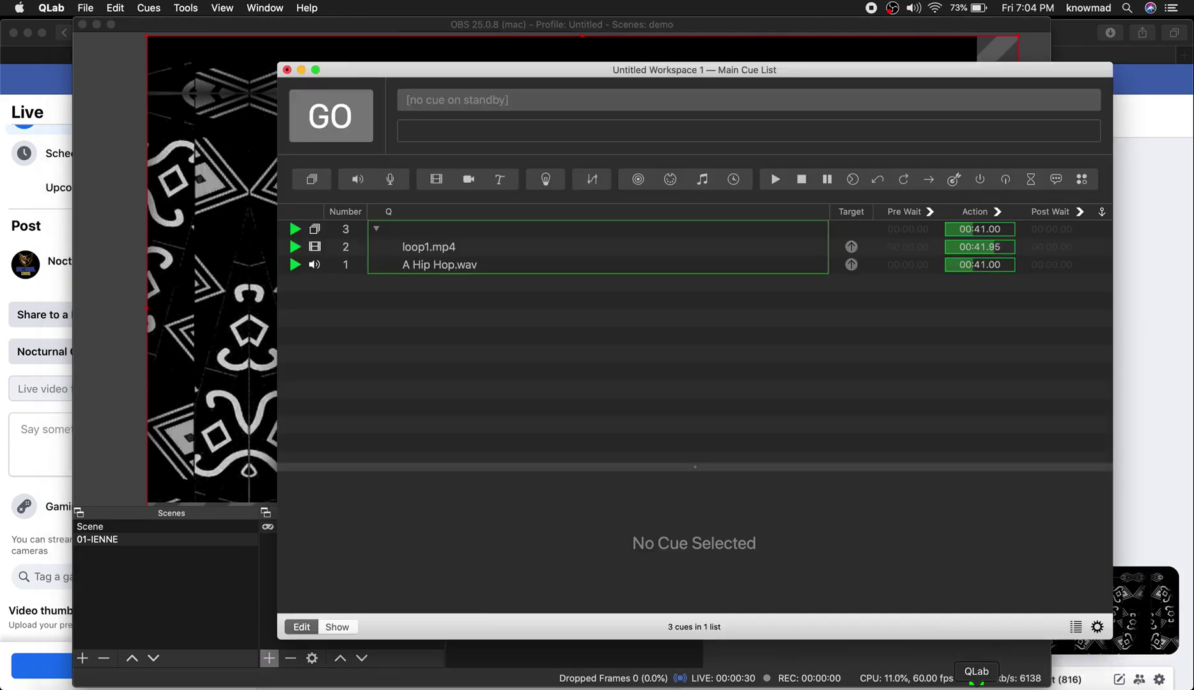
pyautogui.click(454, 248)
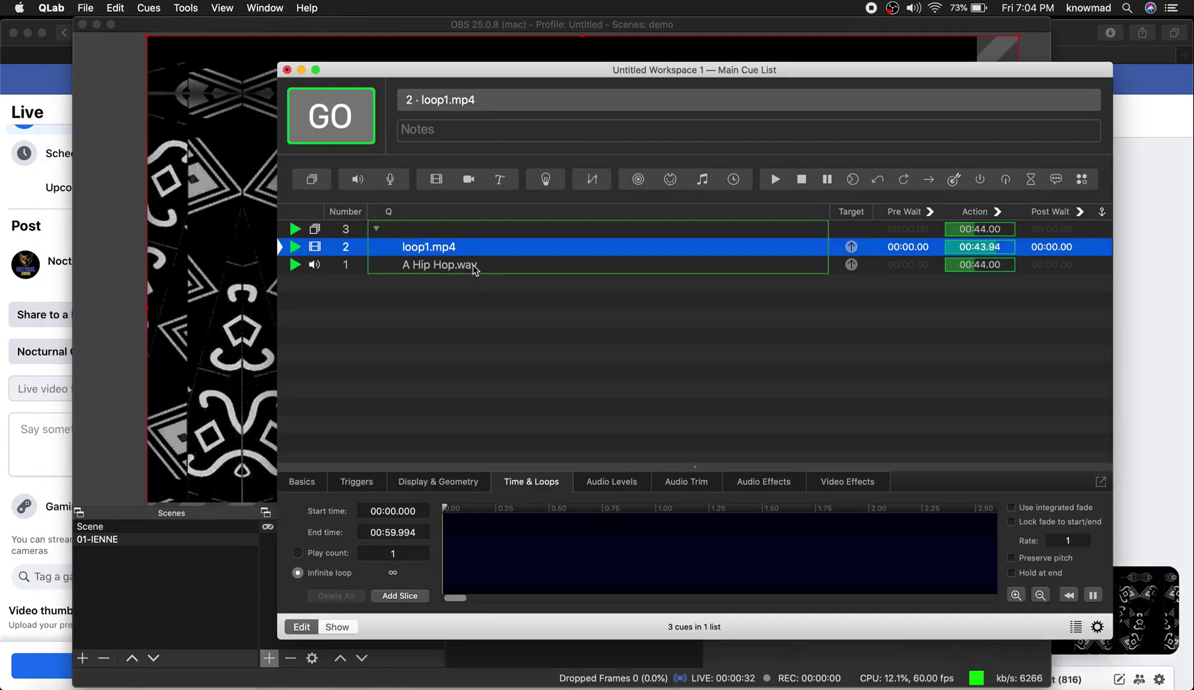
pyautogui.click(475, 266)
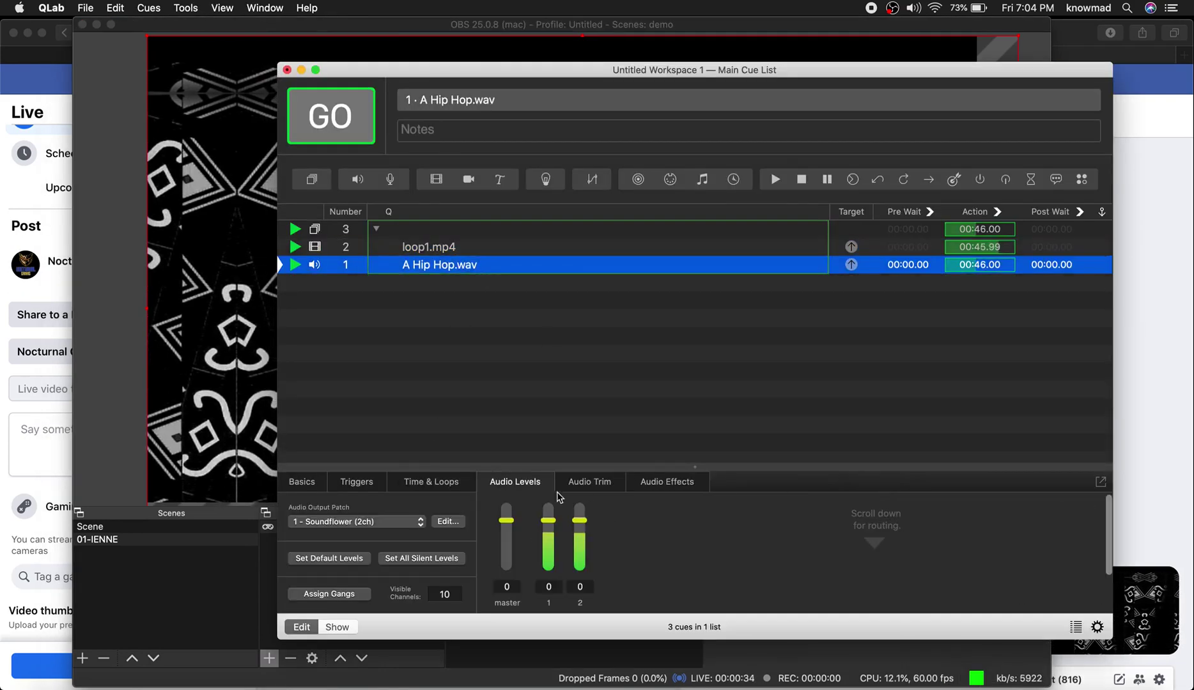
pyautogui.click(464, 484)
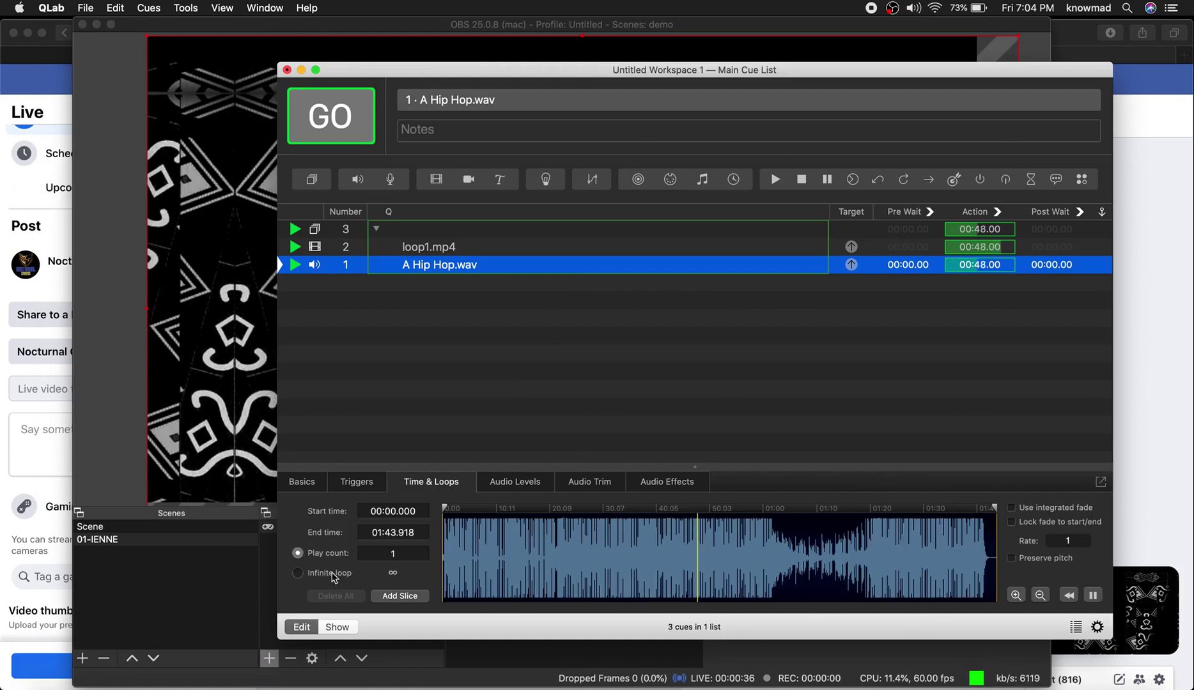
pyautogui.click(514, 482)
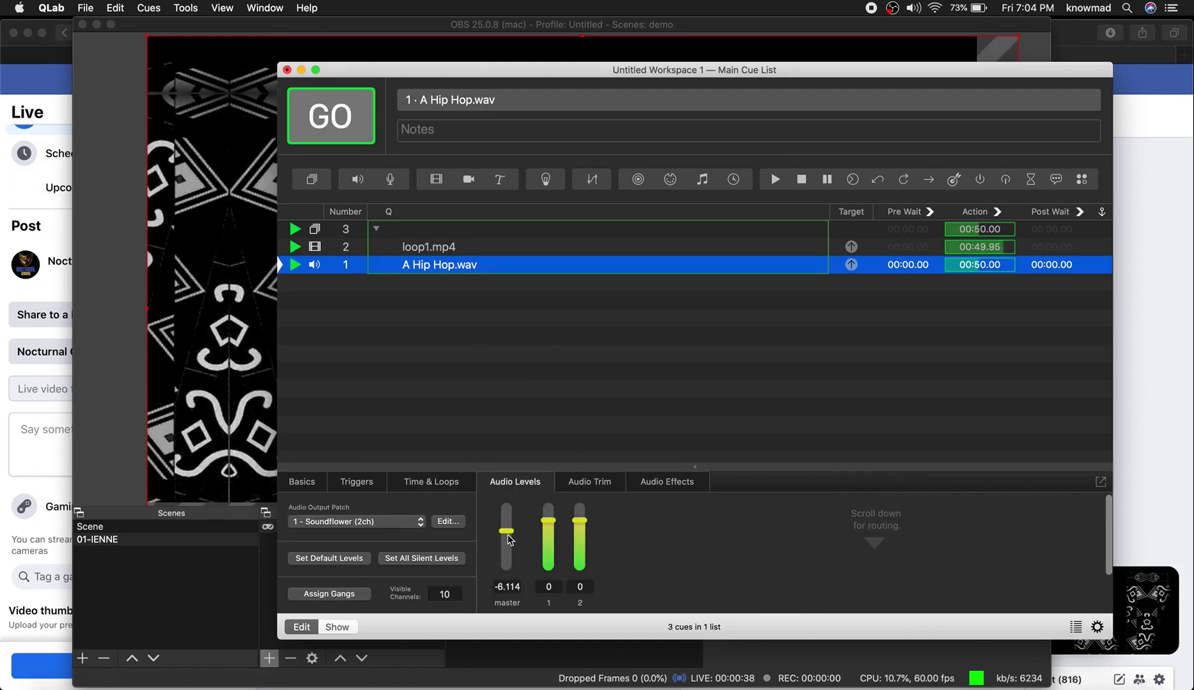
pyautogui.moveTo(508, 536); pyautogui.dragTo(508, 533)
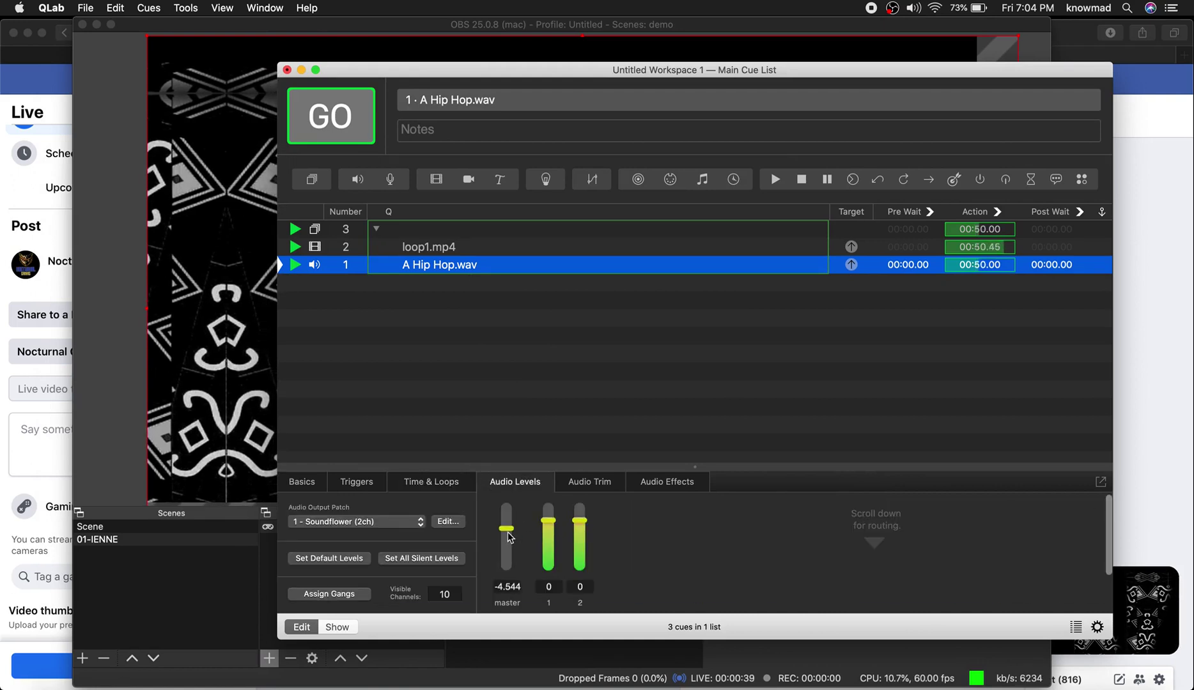
# Step: Open Surface 1 settings from loop1.mp4's display tab and zoom the canvas to 20%
pyautogui.click(440, 248)
pyautogui.moveTo(568, 76); pyautogui.dragTo(631, 118)
pyautogui.click(496, 517)
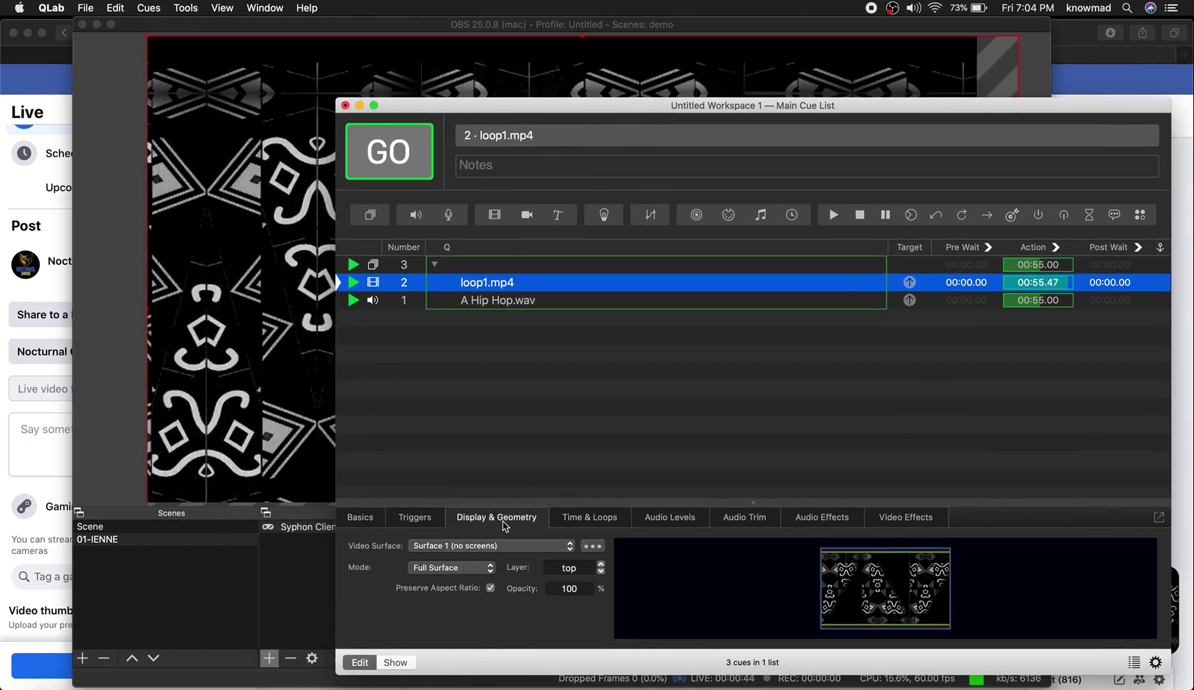
pyautogui.click(592, 547)
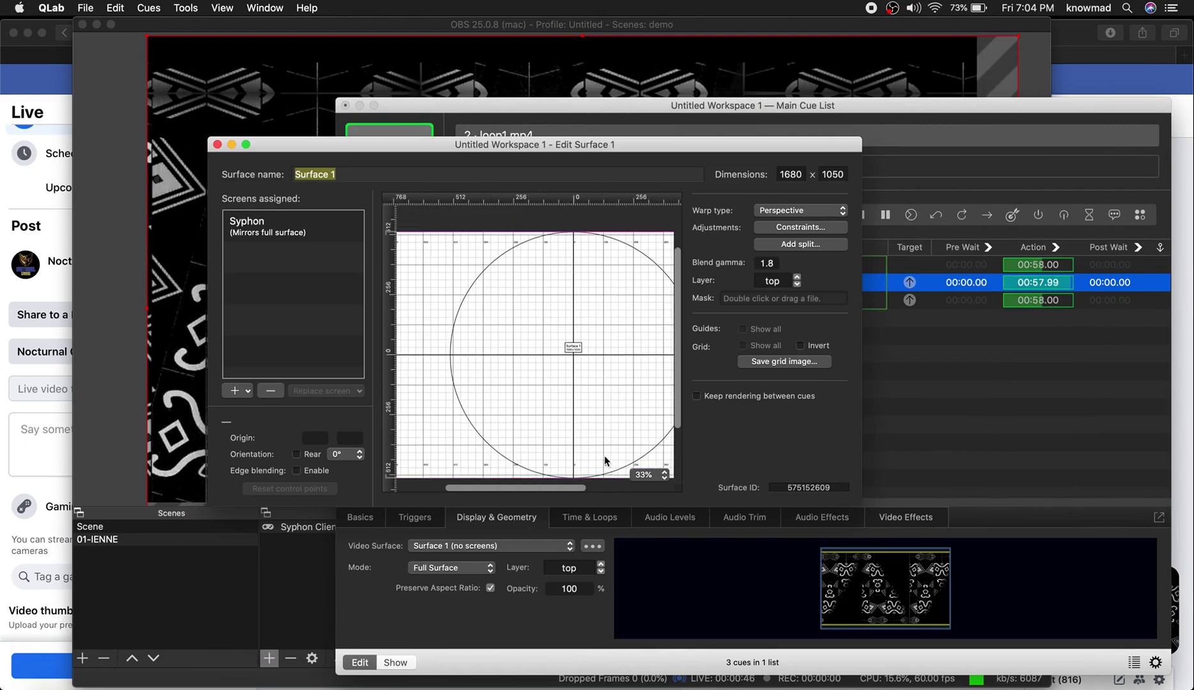
pyautogui.click(645, 475)
pyautogui.click(645, 455)
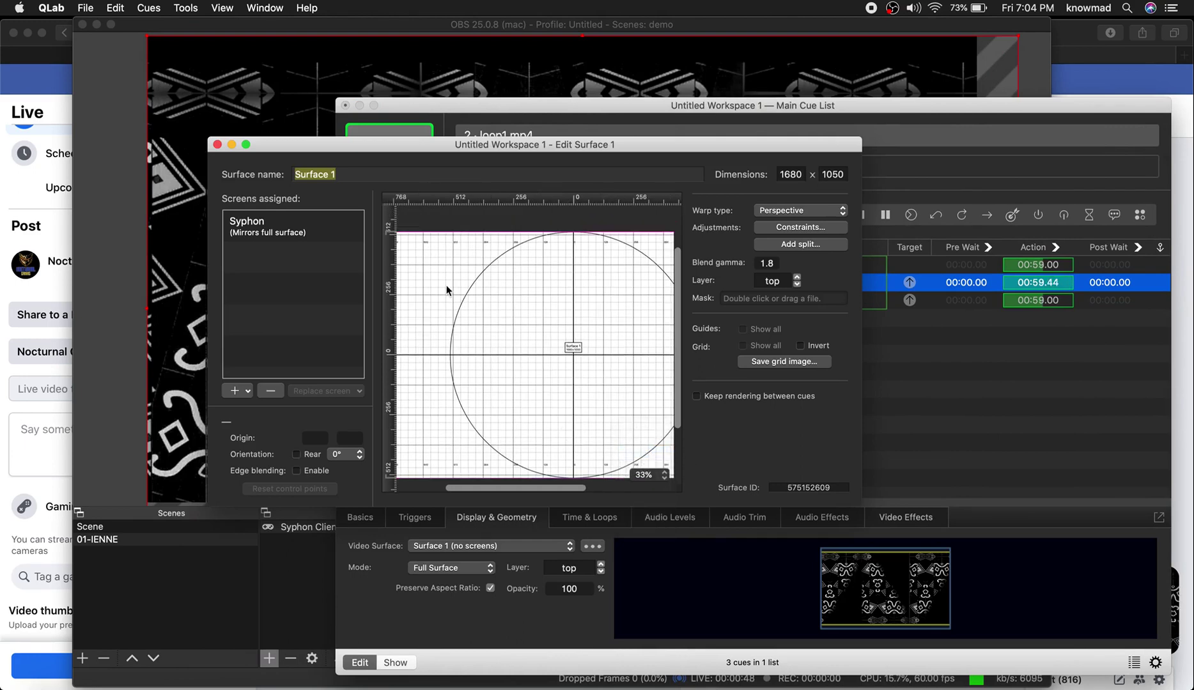
# Step: Scroll around the Surface 1 canvas, then close the surface editor
pyautogui.hscroll(3, 627, 316)
pyautogui.scroll(-1, 626, 316)
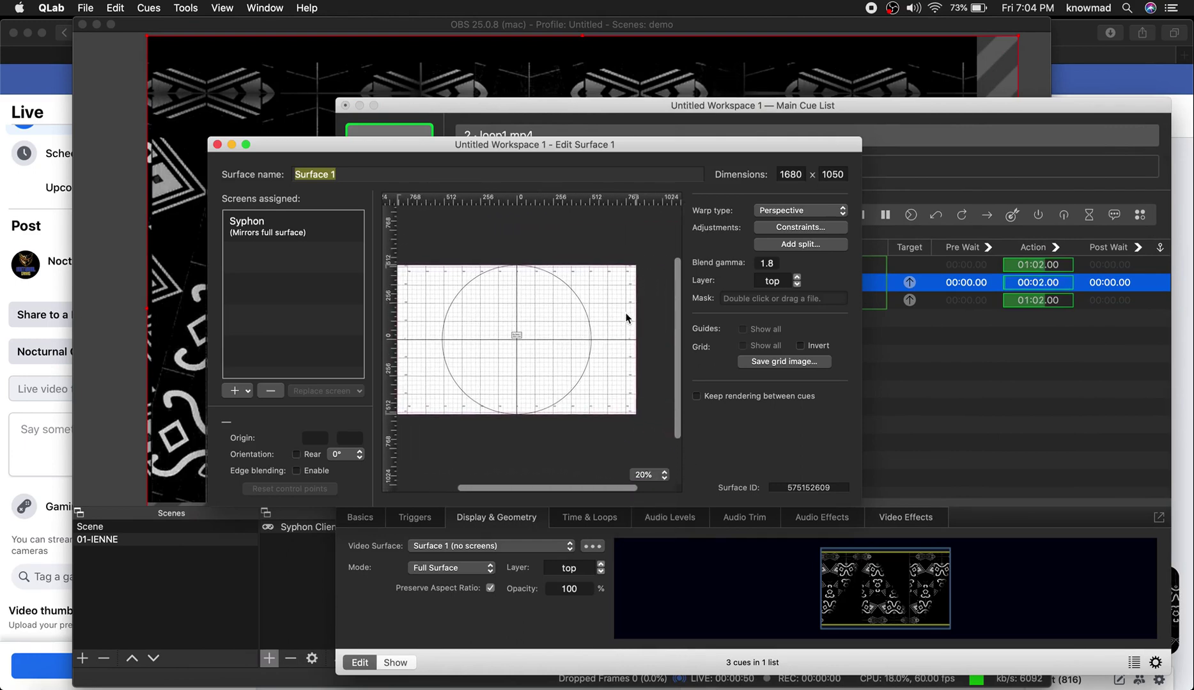
pyautogui.hscroll(-3, 626, 318)
pyautogui.scroll(2, 627, 318)
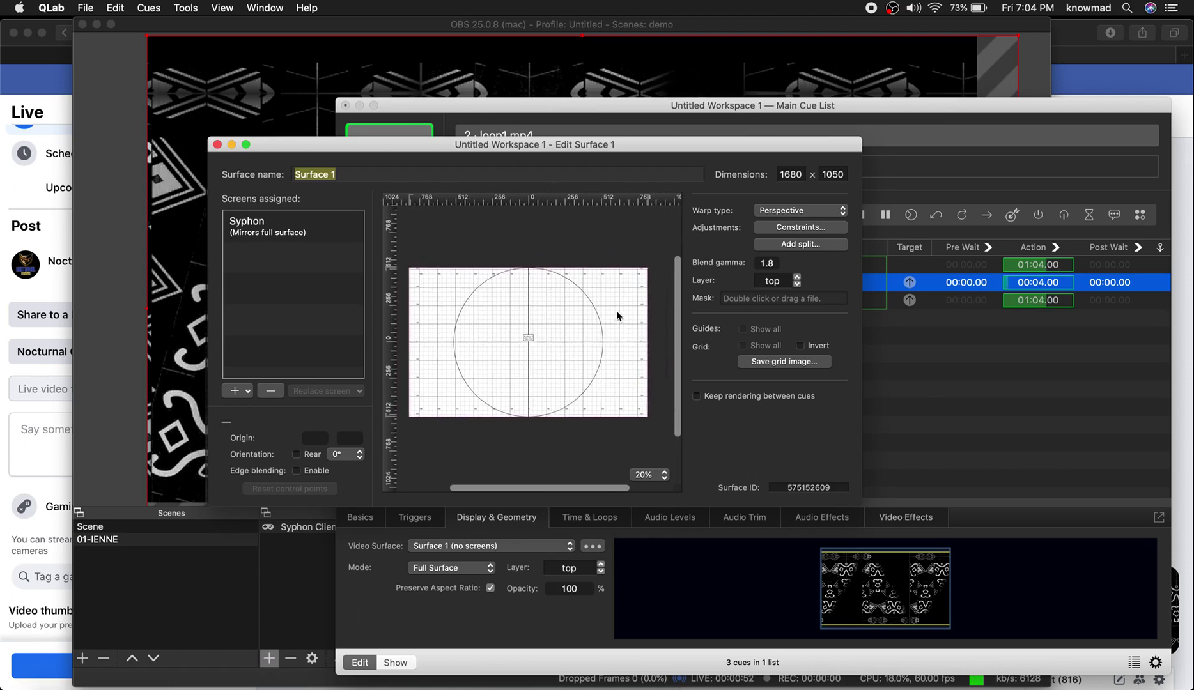
pyautogui.hscroll(2, 617, 315)
pyautogui.hscroll(-3, 616, 315)
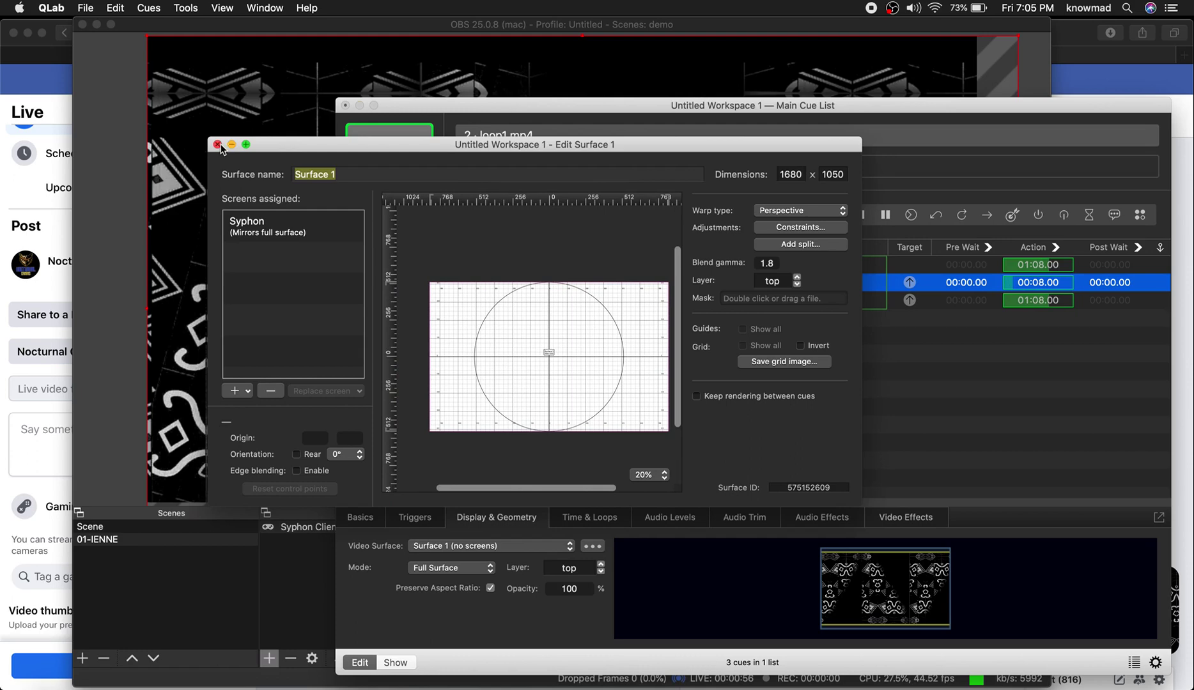
pyautogui.click(217, 144)
# Step: Set loop1.mp4 to Custom Geometry at 0.5 scale and move it to the upper left
pyautogui.click(487, 574)
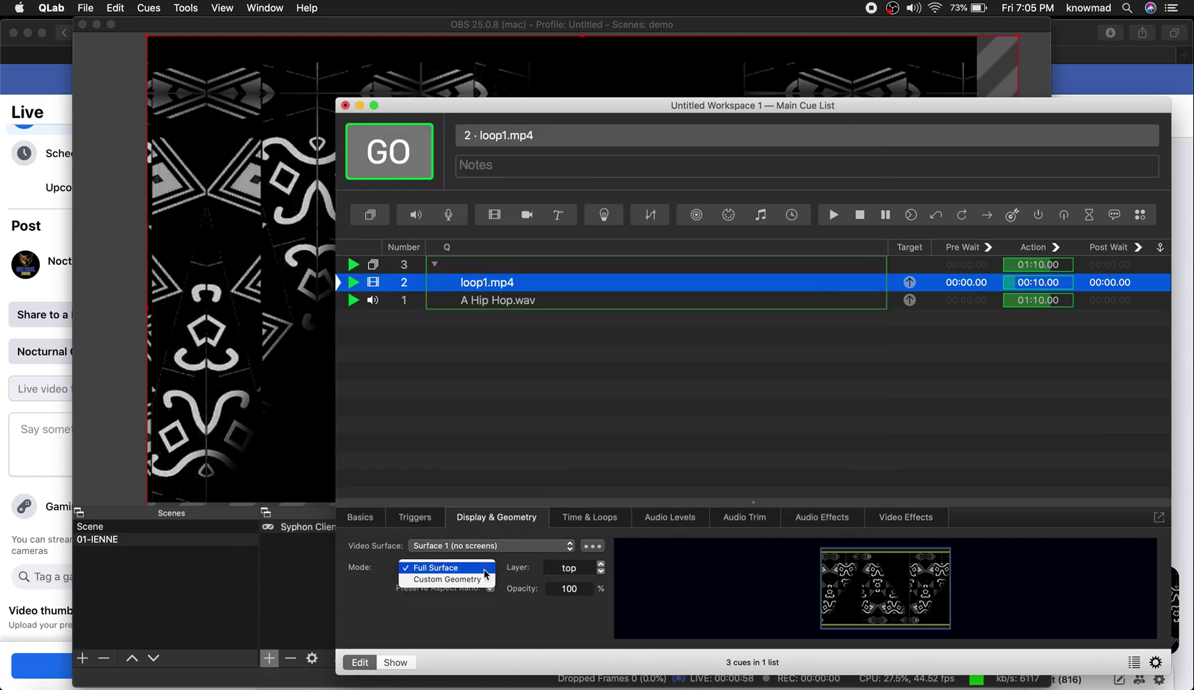
pyautogui.click(486, 580)
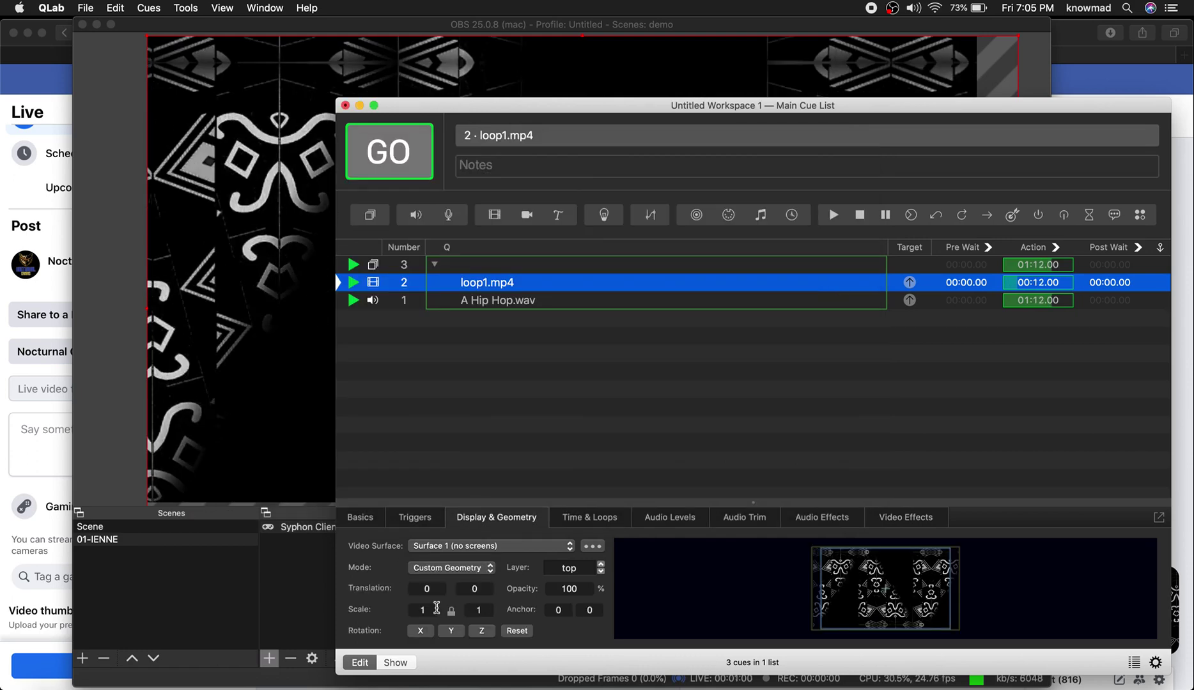
pyautogui.click(437, 608)
pyautogui.write('.5')
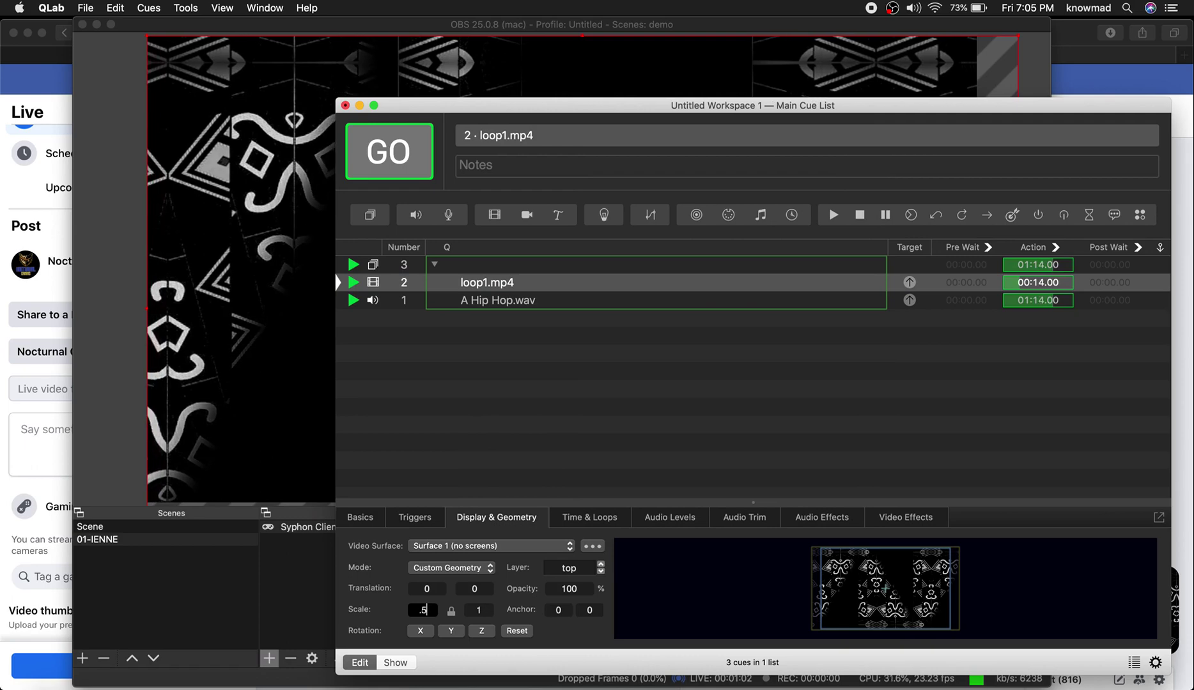
pyautogui.press('Return')
pyautogui.moveTo(737, 109); pyautogui.dragTo(1186, 179)
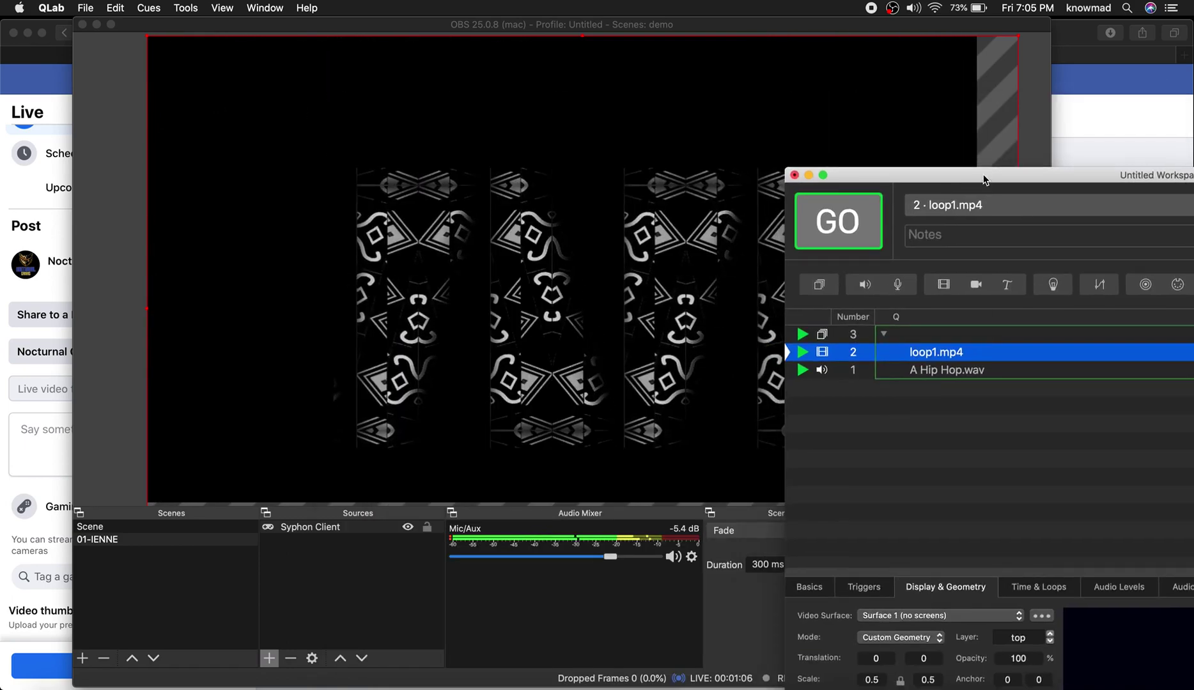
pyautogui.doubleClick(987, 173)
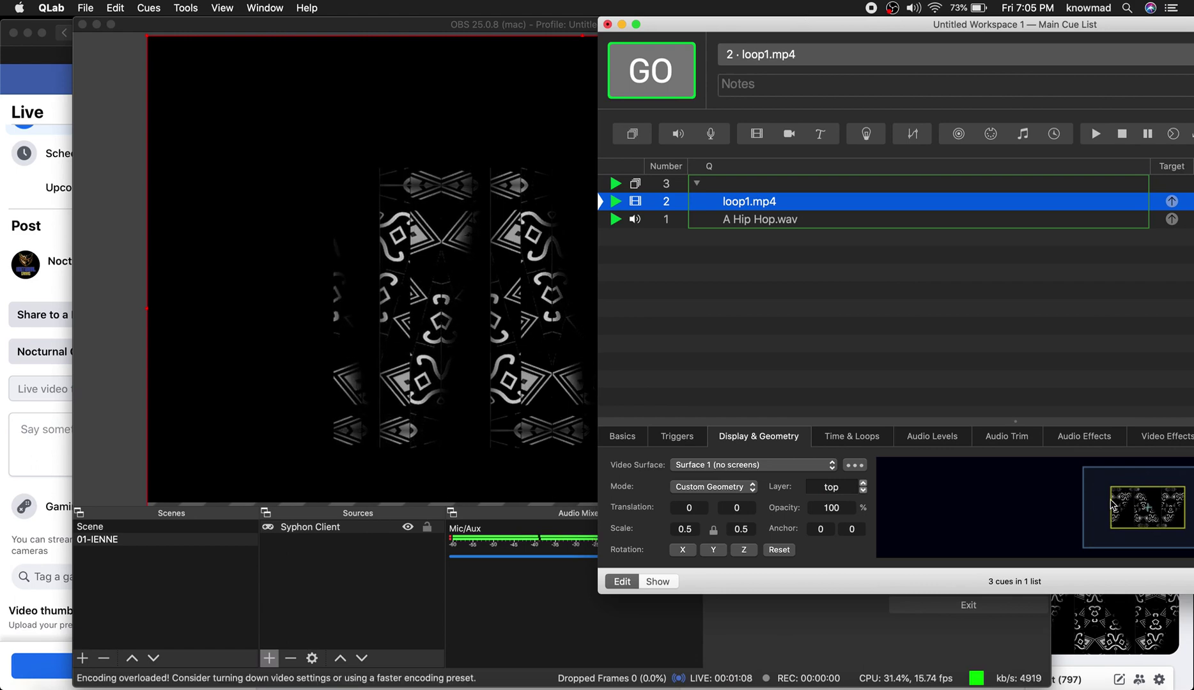
pyautogui.moveTo(1146, 515); pyautogui.dragTo(1108, 495)
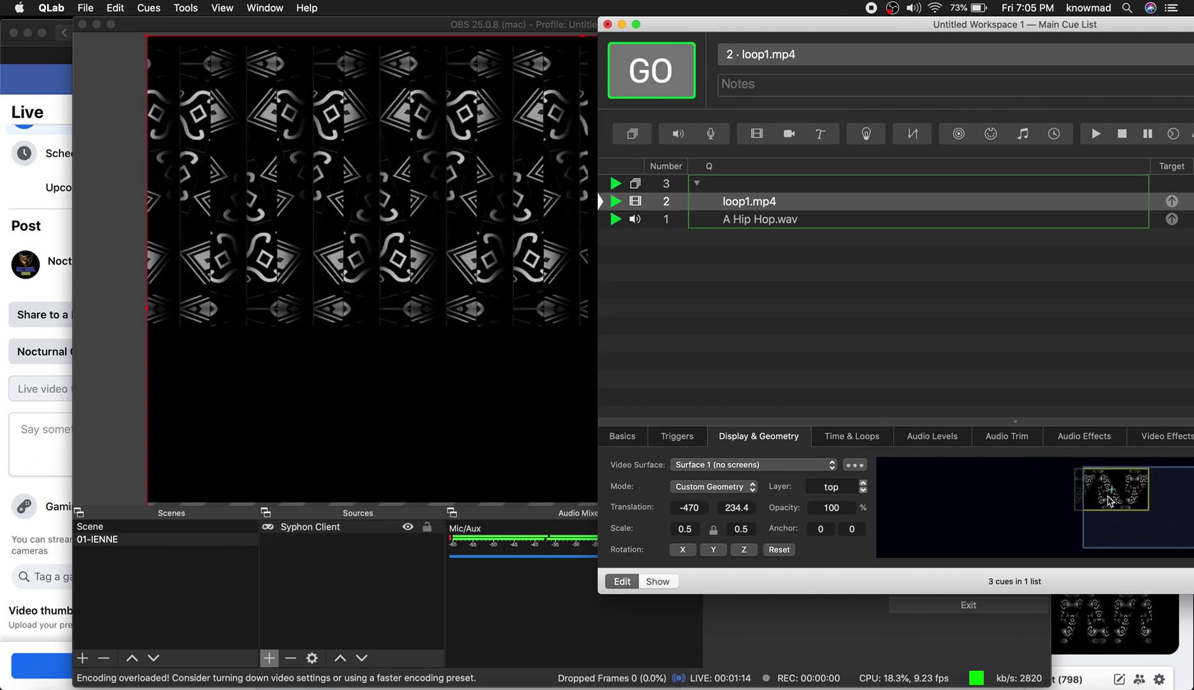
# Step: Copy and paste the loop1.mp4 cue and place the duplicate in the lower right
pyautogui.click(737, 202)
pyautogui.press('super+c')
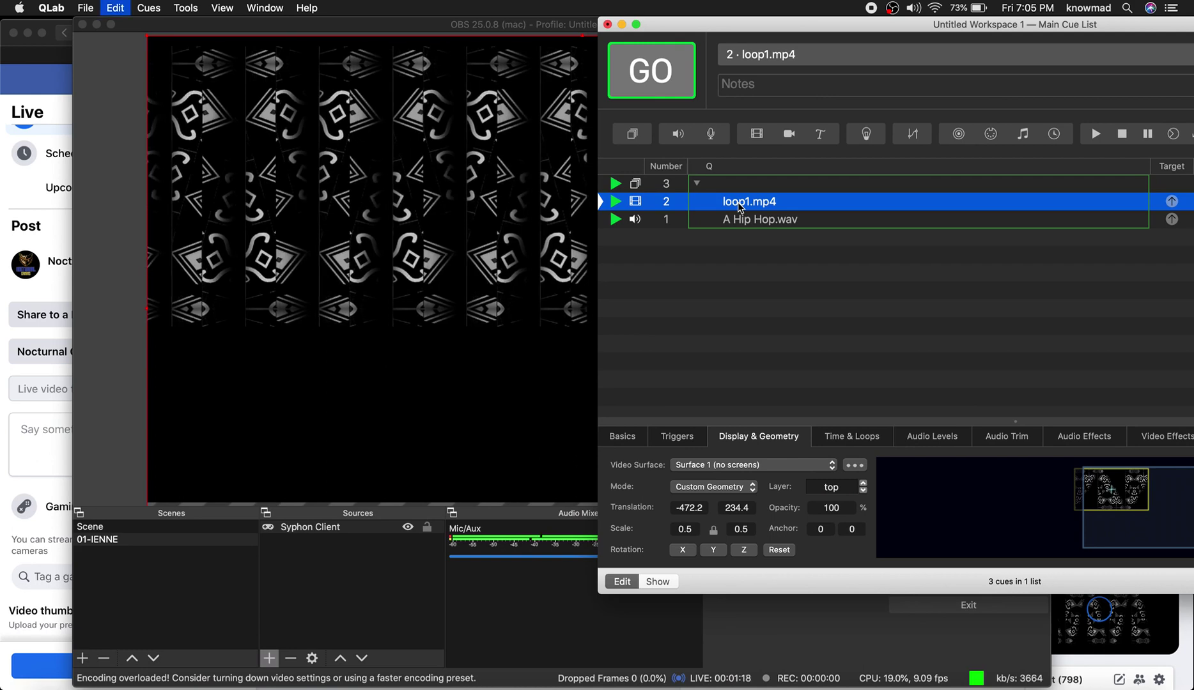
pyautogui.press('super+v')
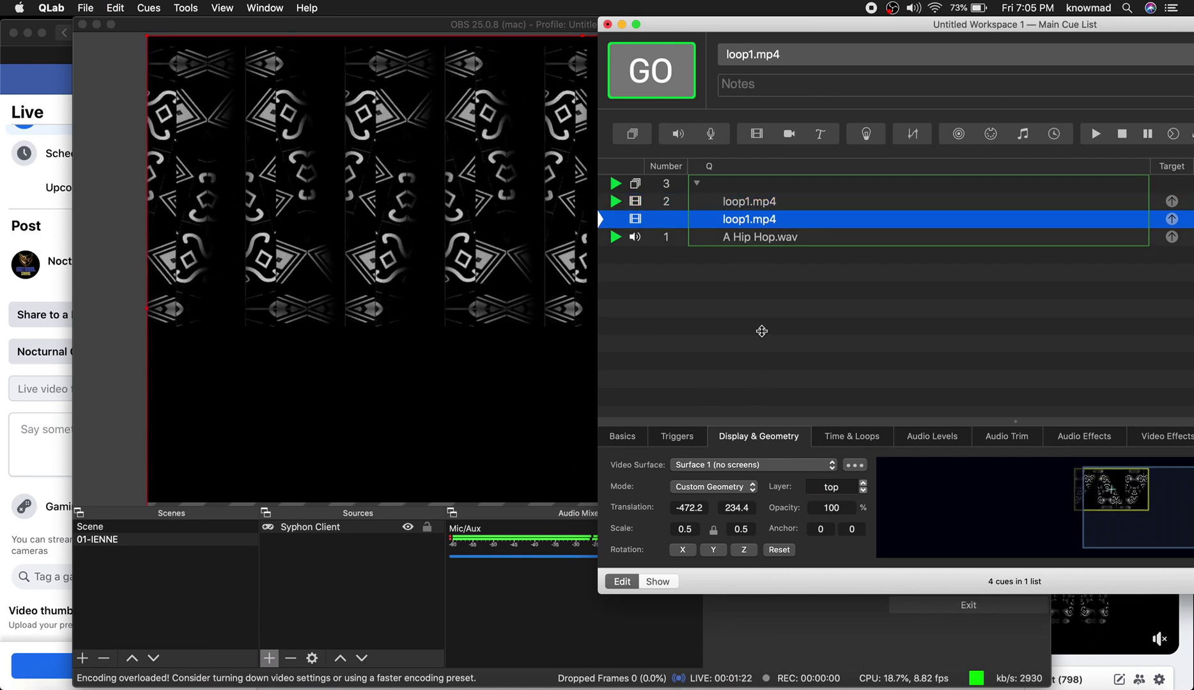
pyautogui.press('Down')
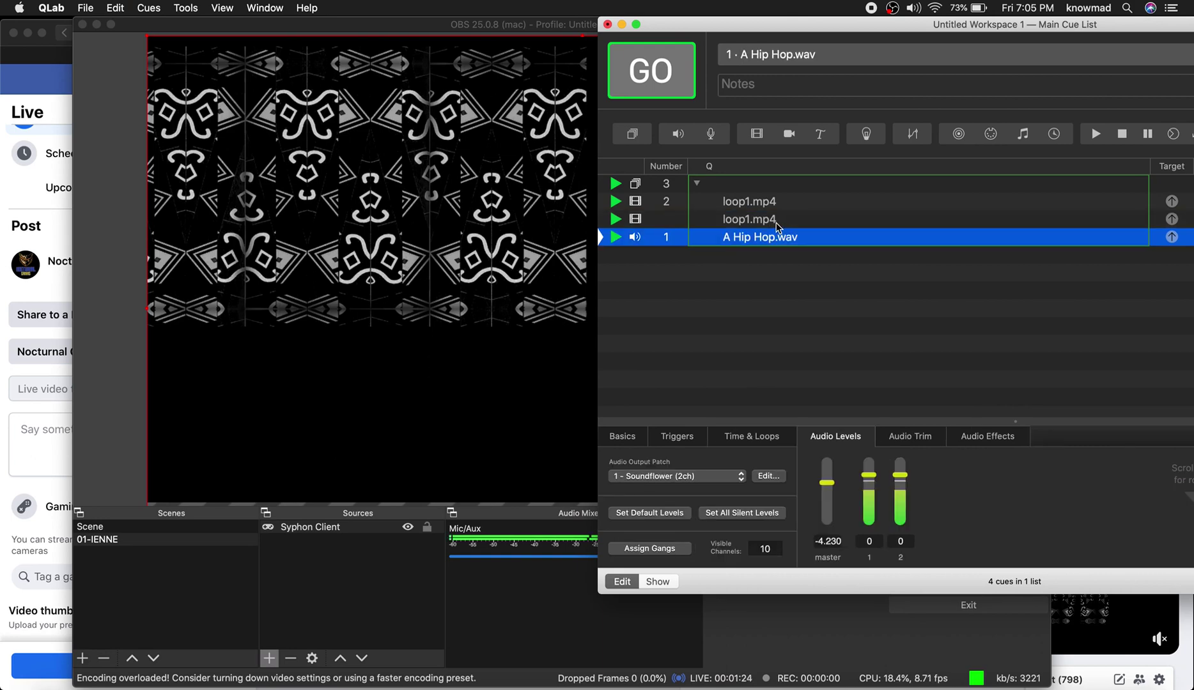
pyautogui.click(777, 220)
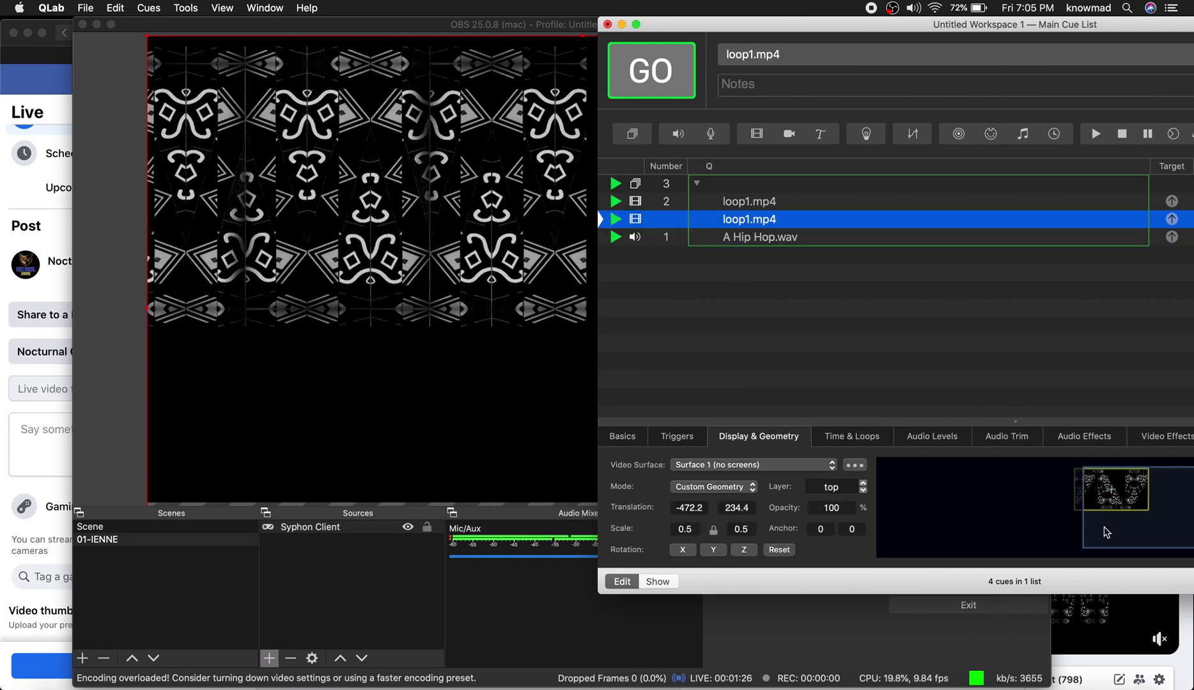
pyautogui.moveTo(1138, 516); pyautogui.dragTo(1190, 554)
pyautogui.moveTo(817, 24); pyautogui.dragTo(821, 68)
pyautogui.click(243, 500)
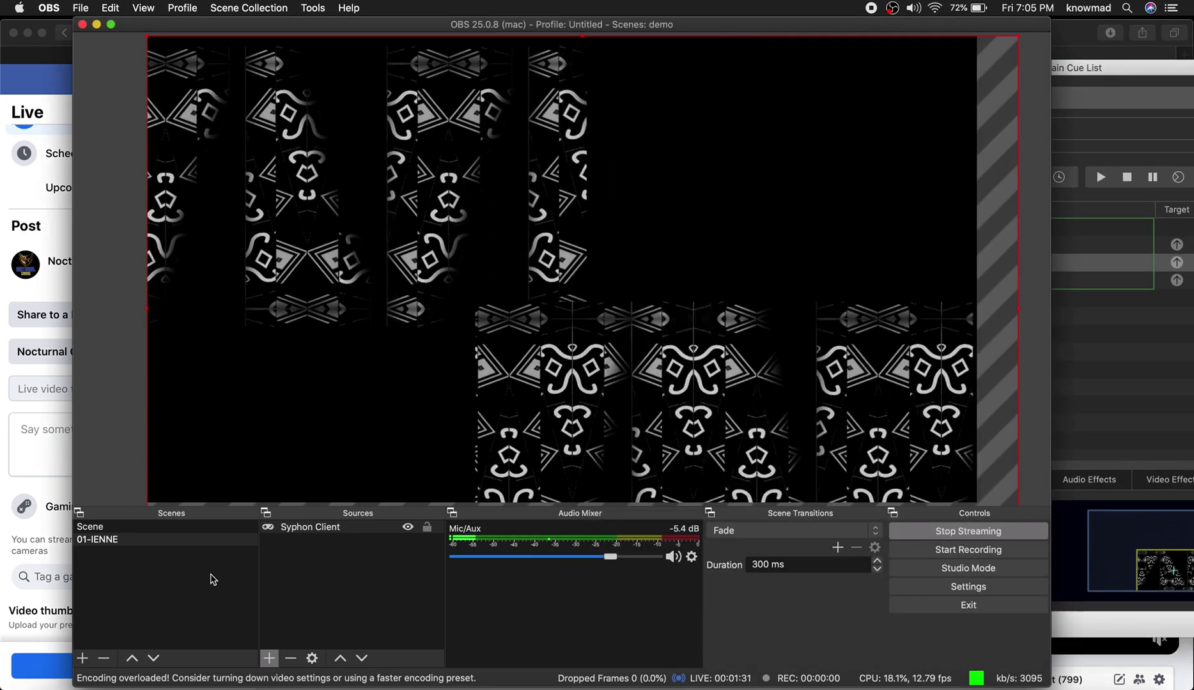
# Step: Add OBS Scene 2 with a Syphon Client 2 source set to [QLab] Surface 1
pyautogui.click(82, 659)
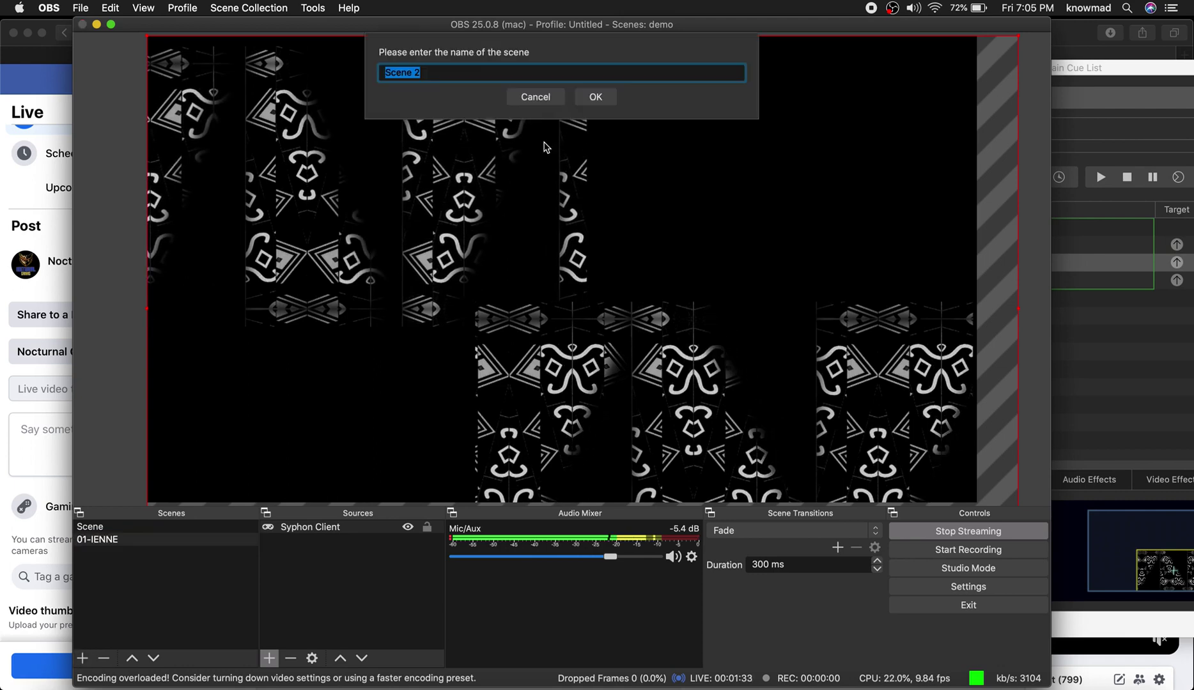
pyautogui.click(592, 97)
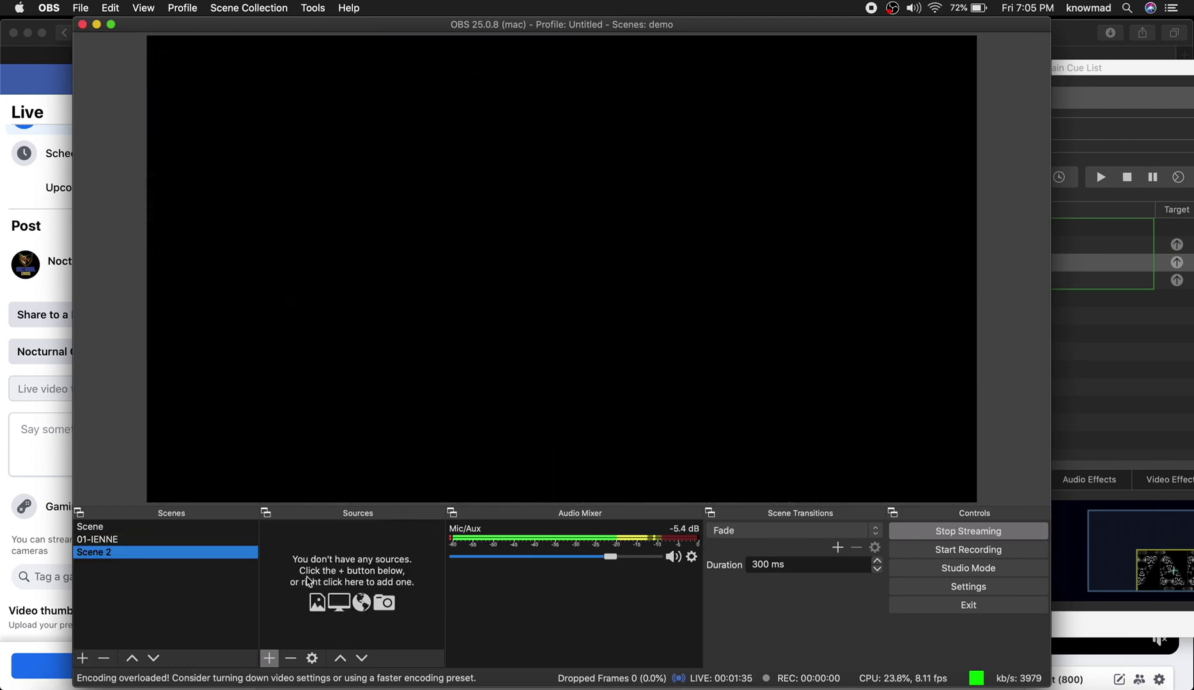
pyautogui.click(269, 658)
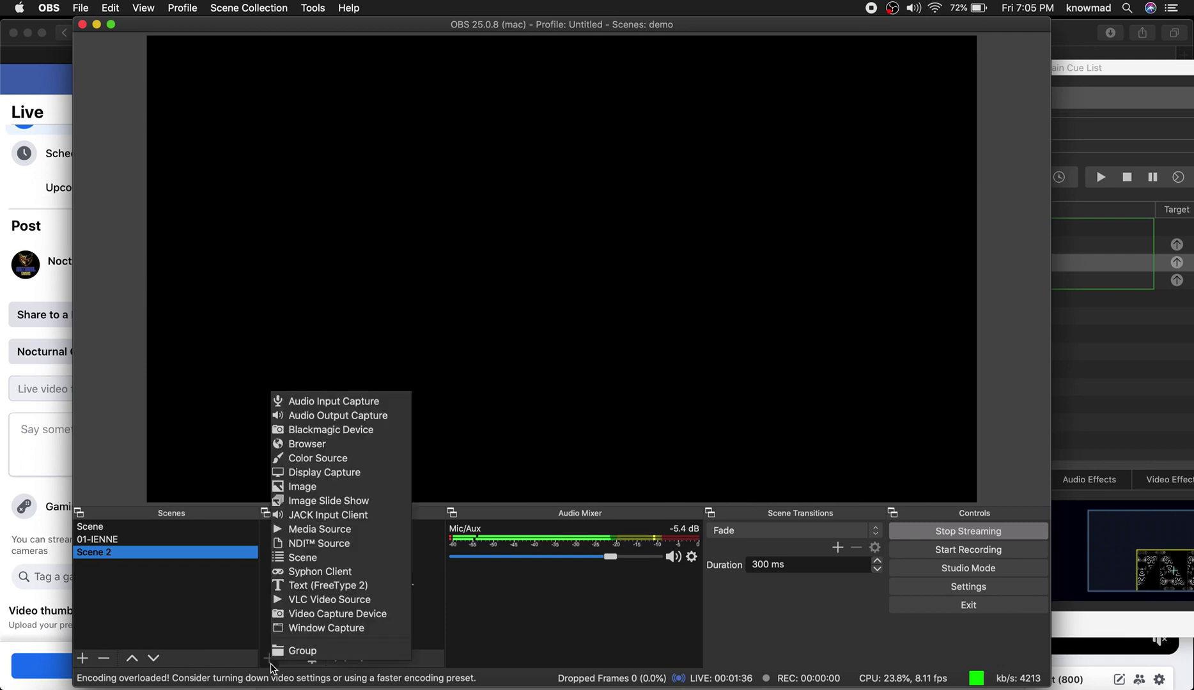
pyautogui.click(315, 572)
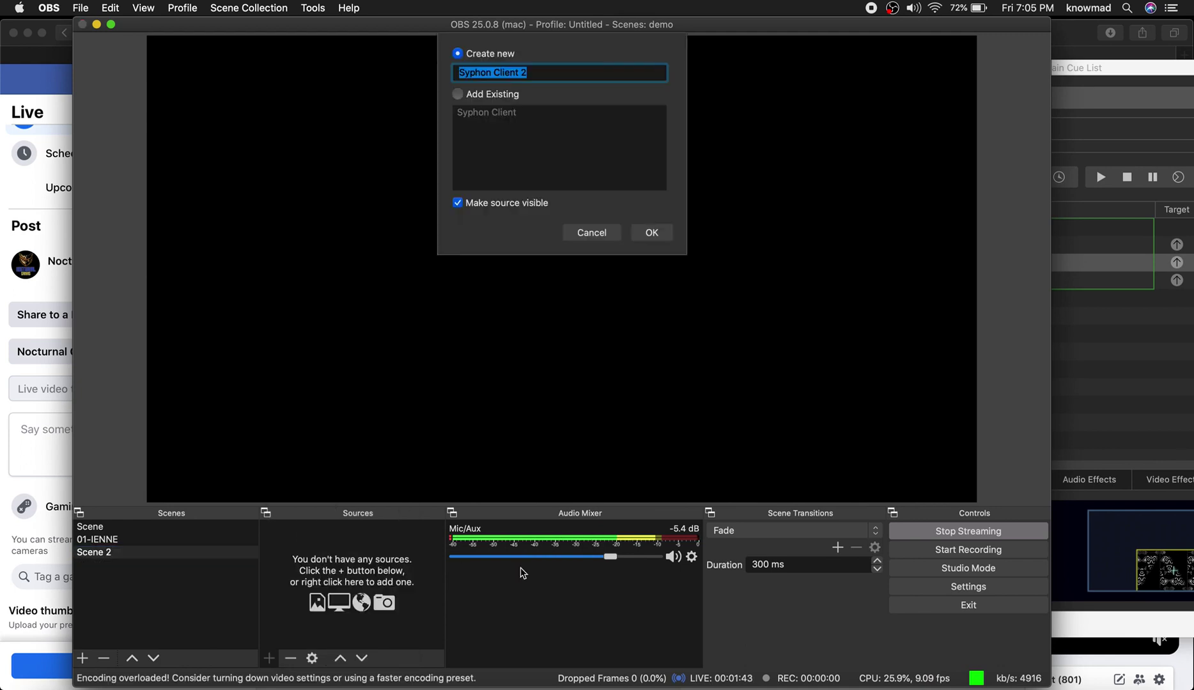
pyautogui.click(652, 233)
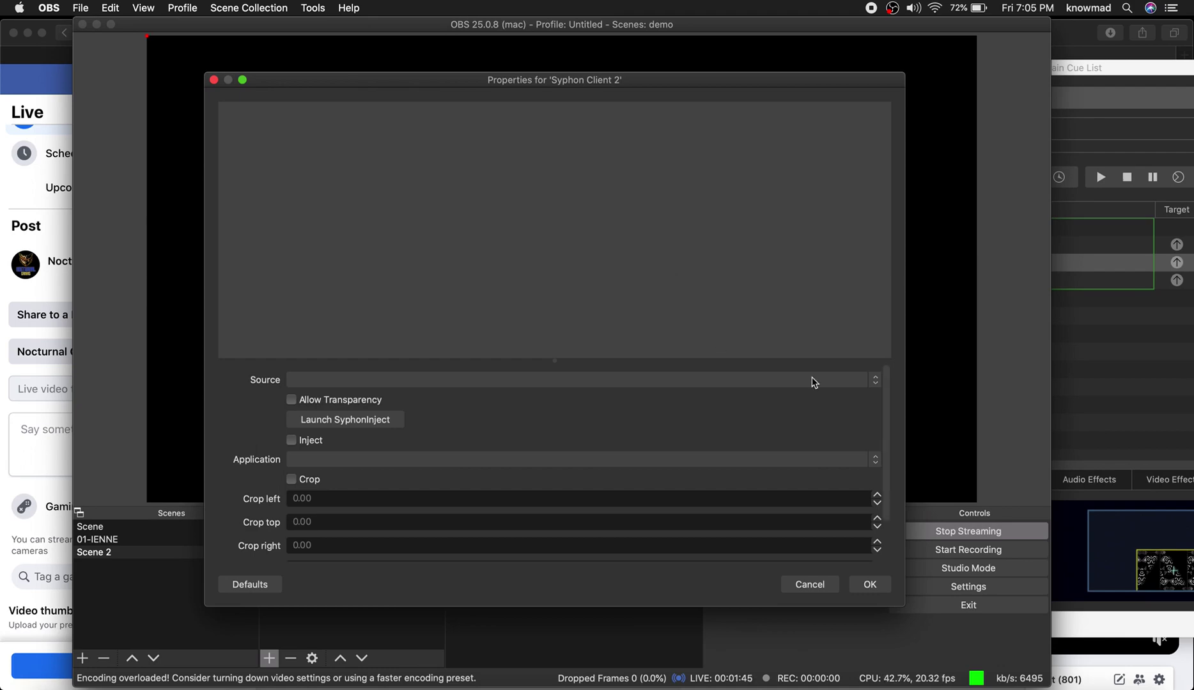
pyautogui.click(876, 383)
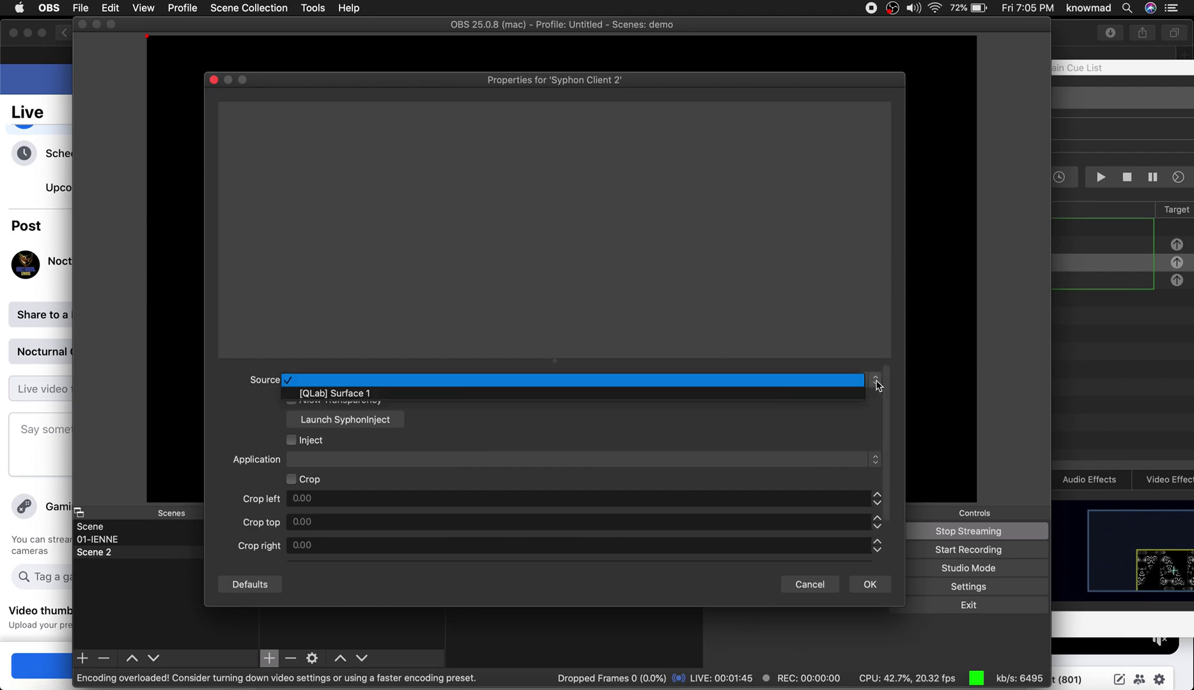
pyautogui.click(775, 396)
pyautogui.click(870, 585)
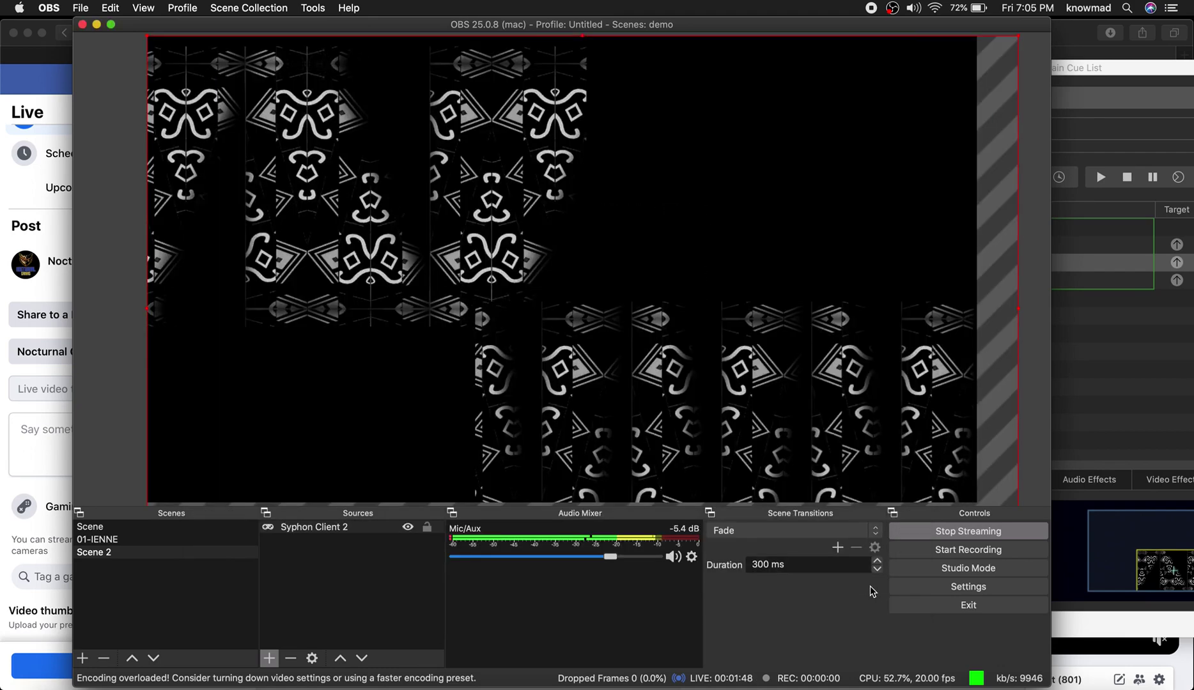
pyautogui.click(1106, 390)
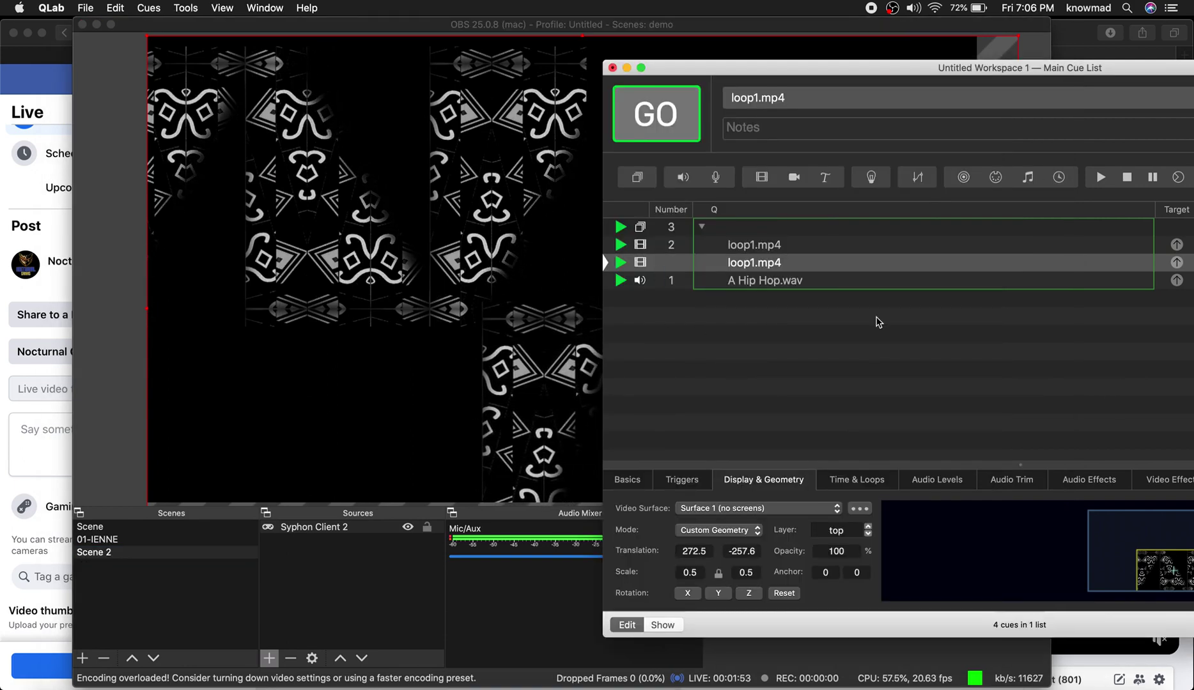
# Step: Stop all QLab cues with Escape, then select Scene 2 in OBS, now showing black
pyautogui.click(652, 383)
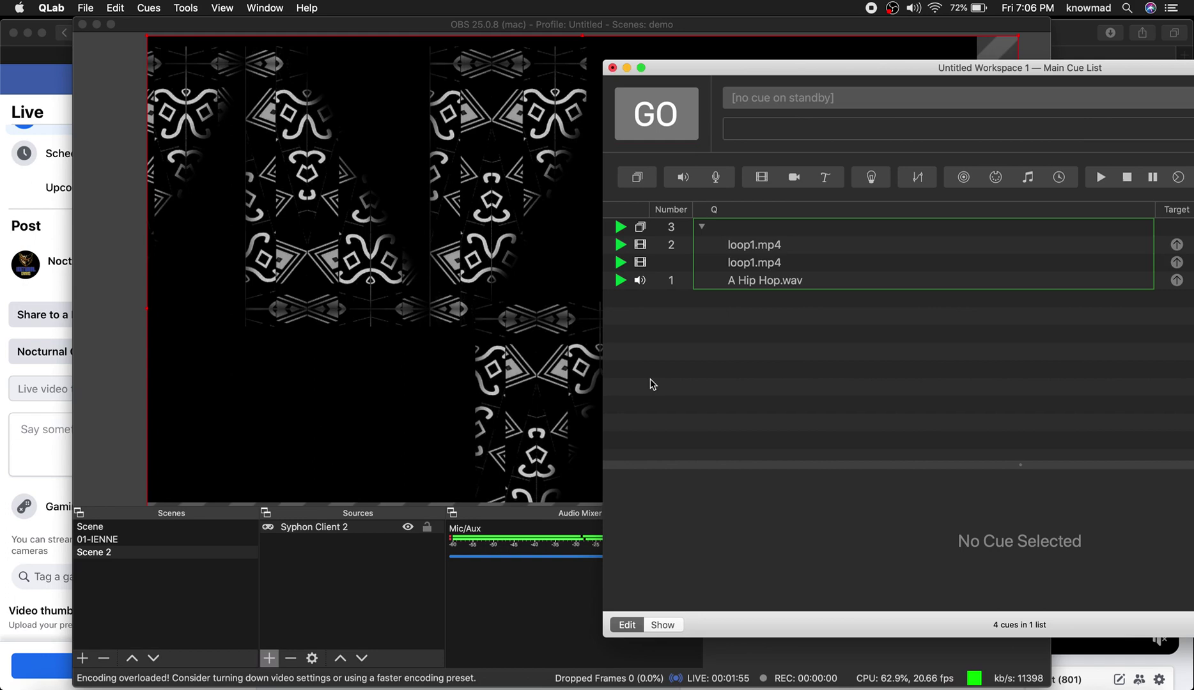
pyautogui.press('Escape')
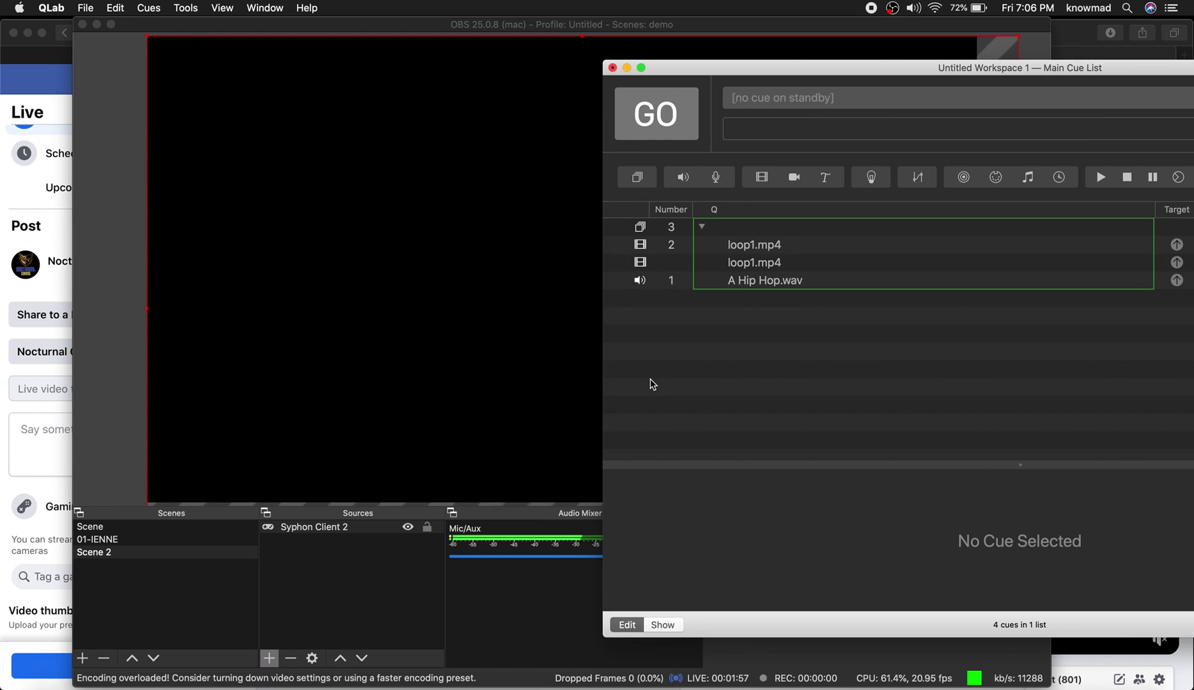
pyautogui.doubleClick(824, 70)
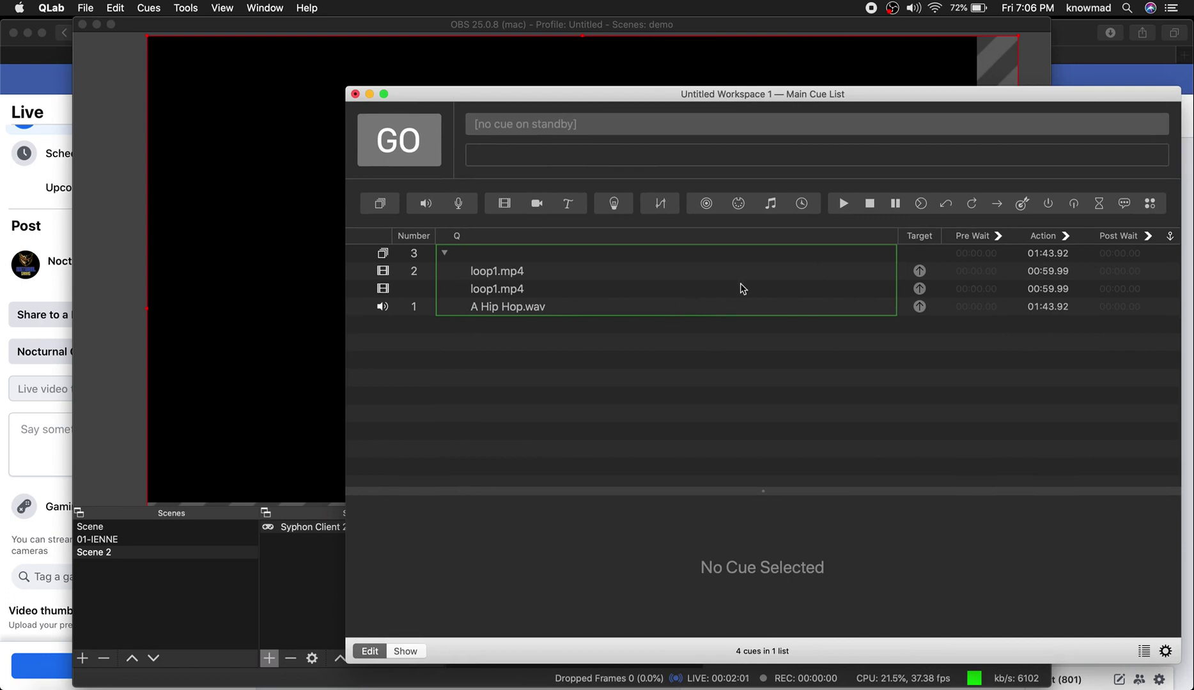
pyautogui.click(278, 515)
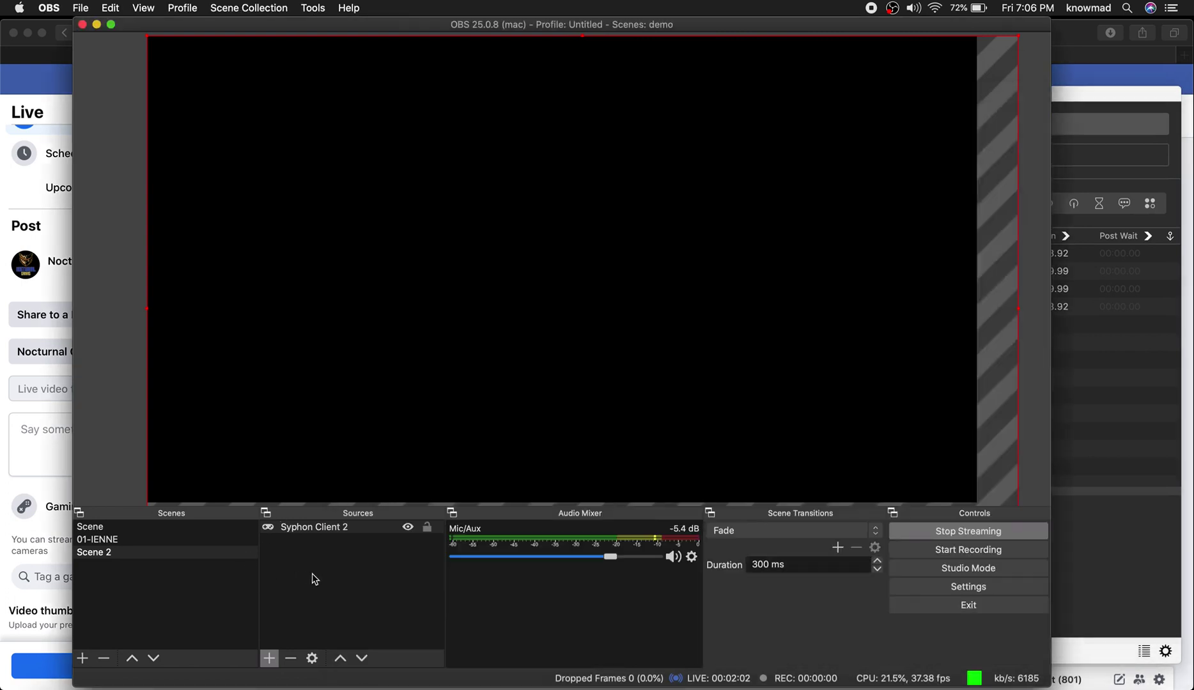
pyautogui.click(190, 542)
pyautogui.click(202, 554)
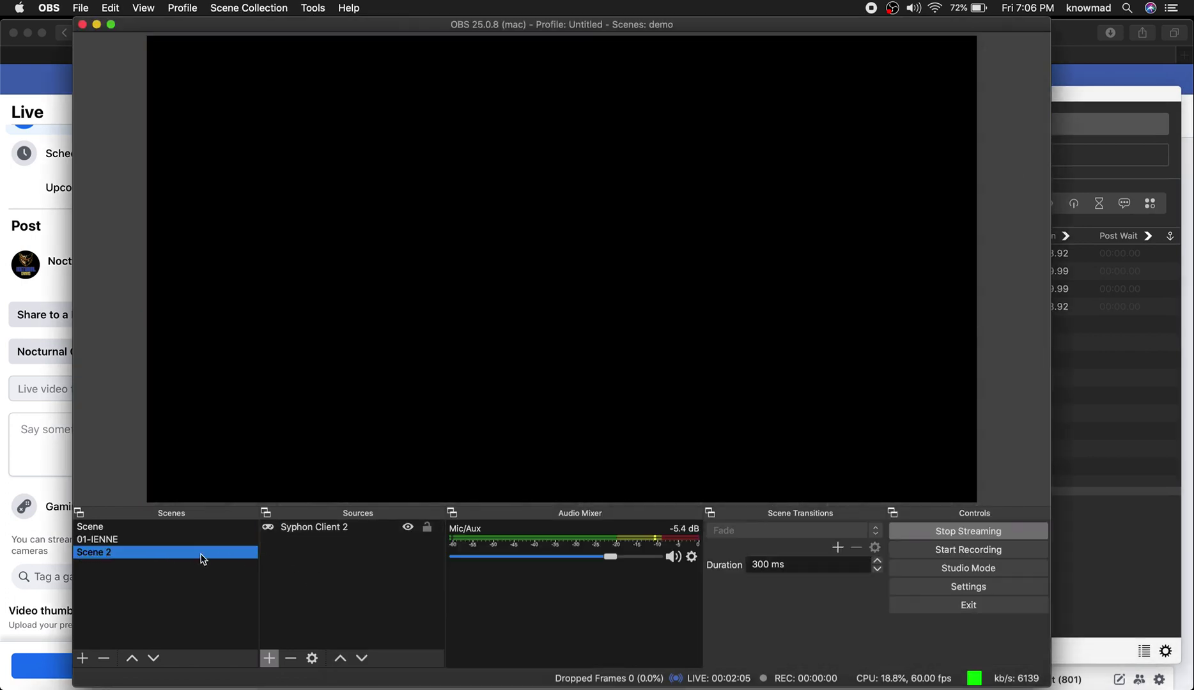